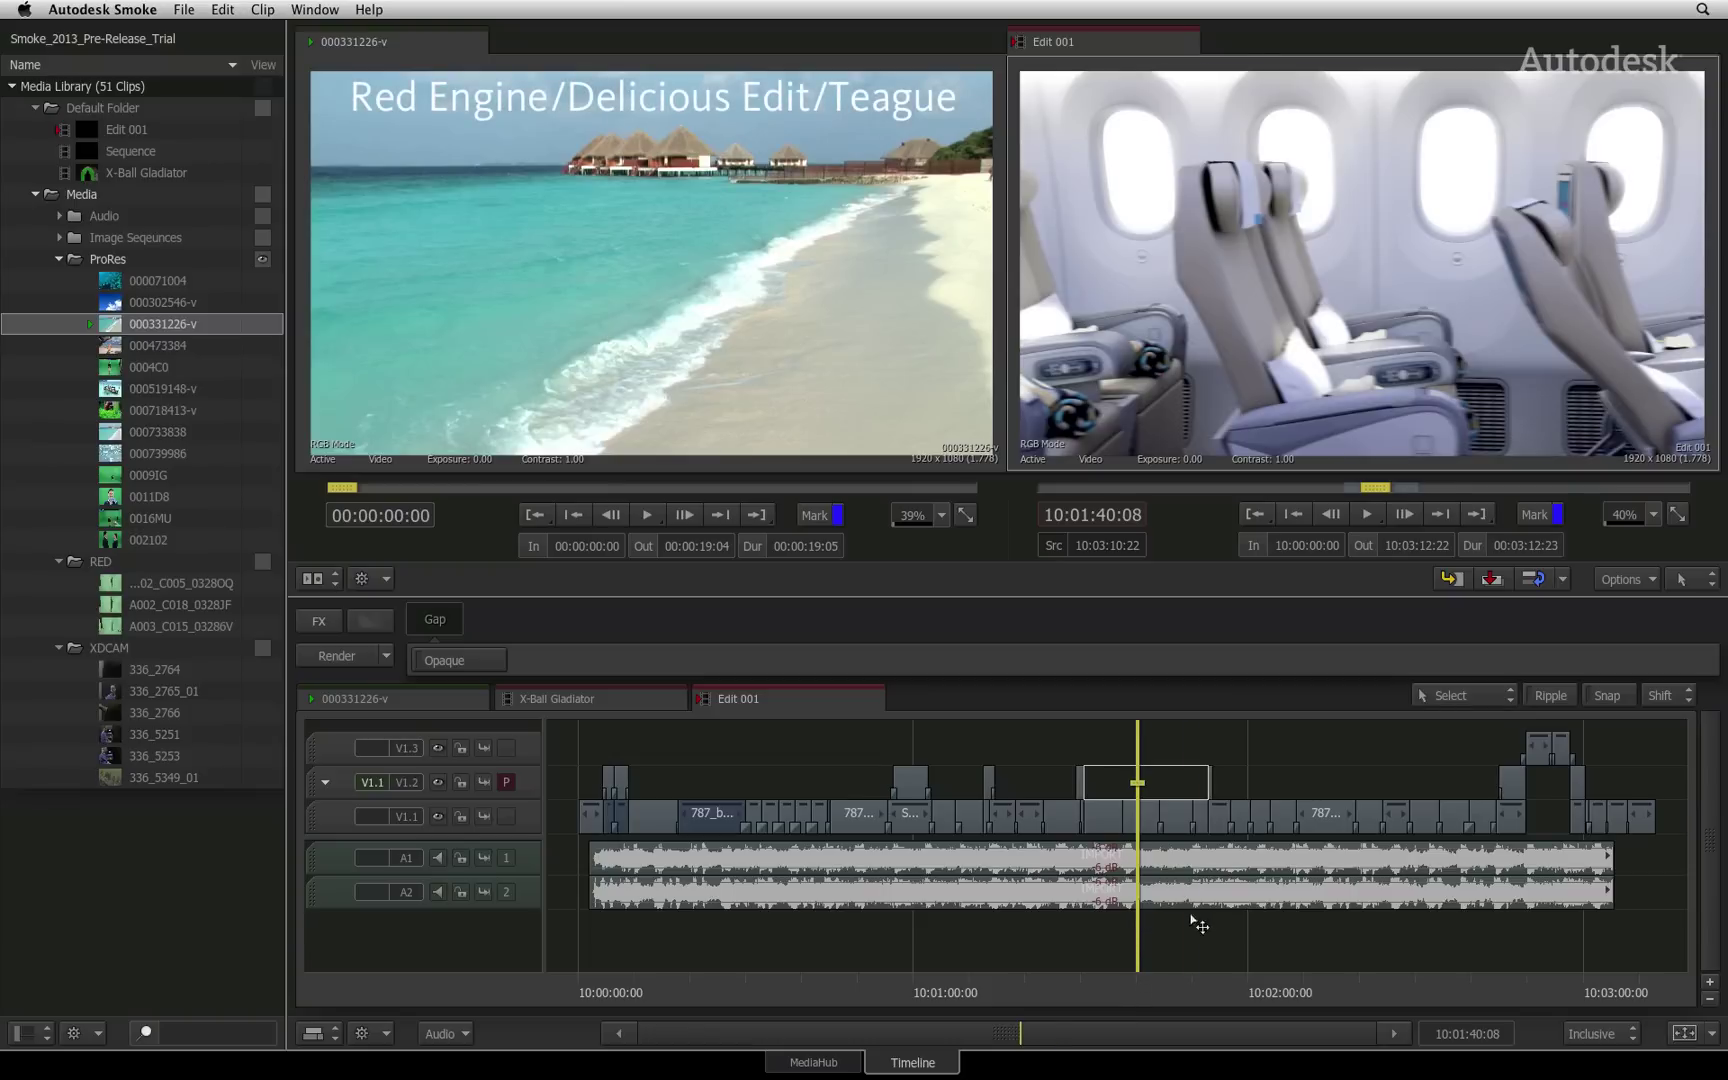
Scrub and jump the playhead across shots, parking it at 10:02:02:02 on the underwater fish shot.
mouse_move(1197, 924)
left_mouse_down()
mouse_move(1307, 928)
mouse_move(730, 915)
mouse_move(1140, 907)
left_mouse_up()
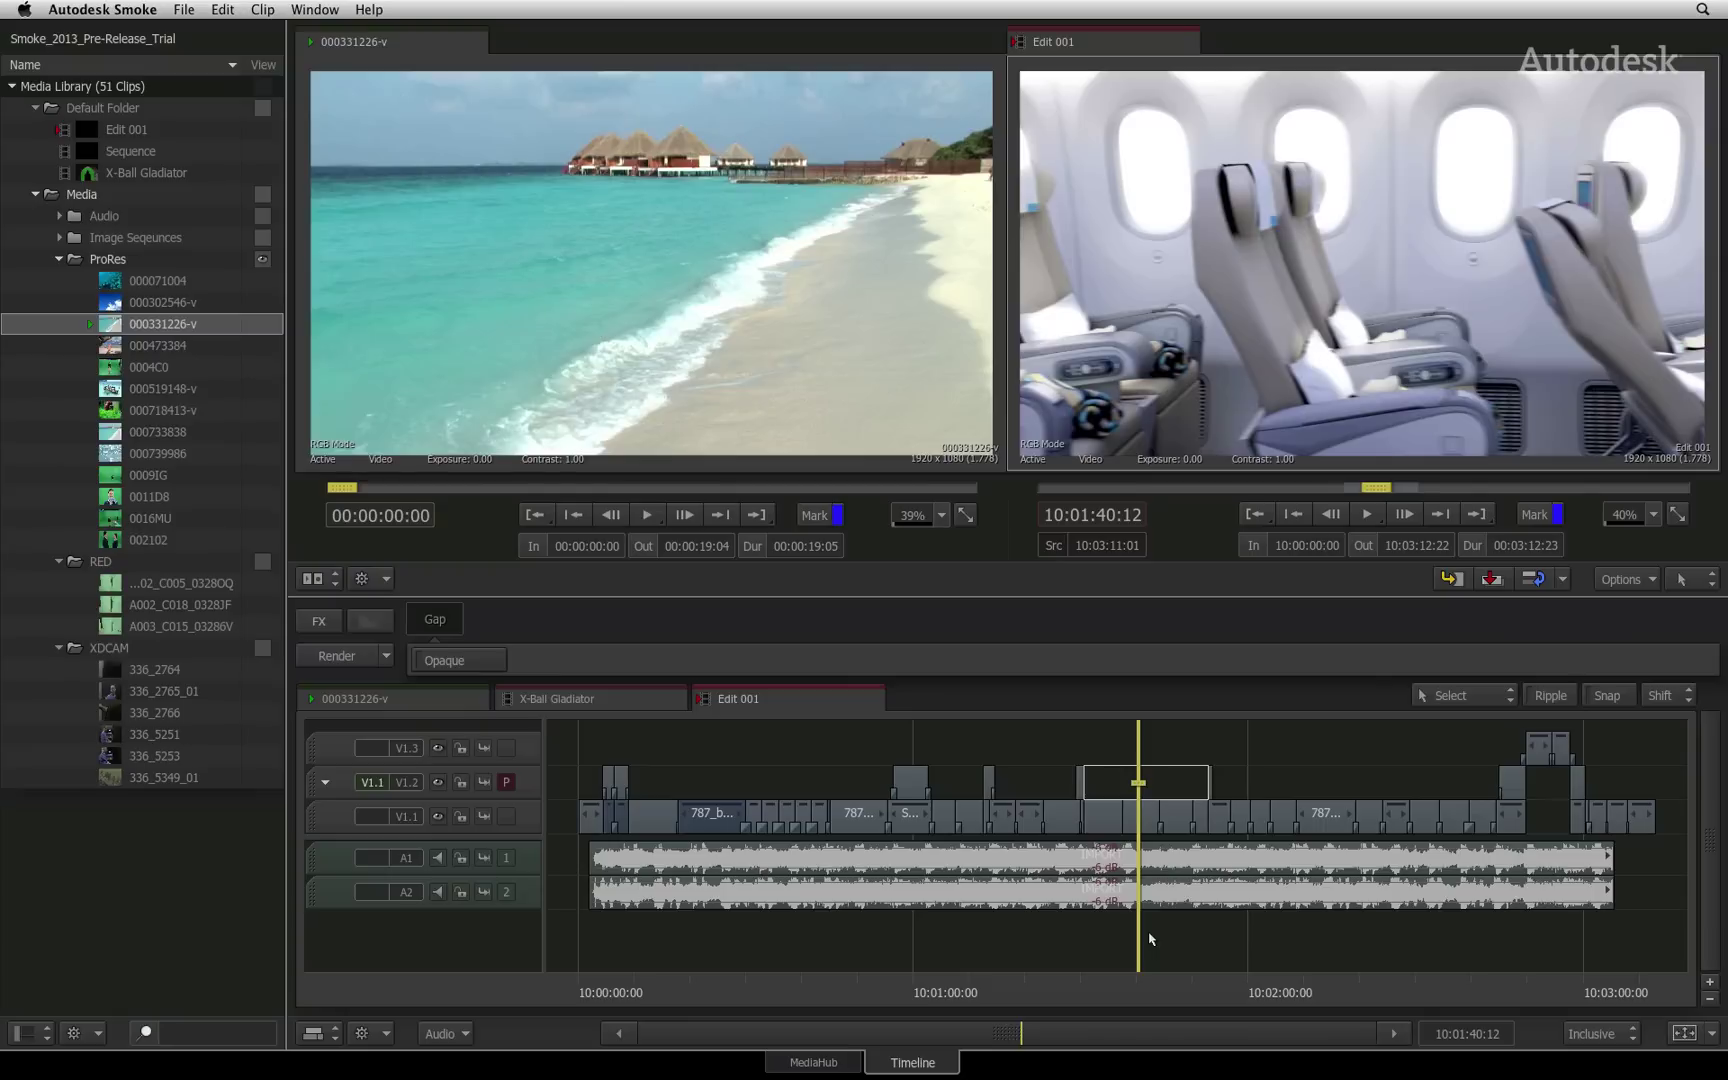
left_click(1386, 976)
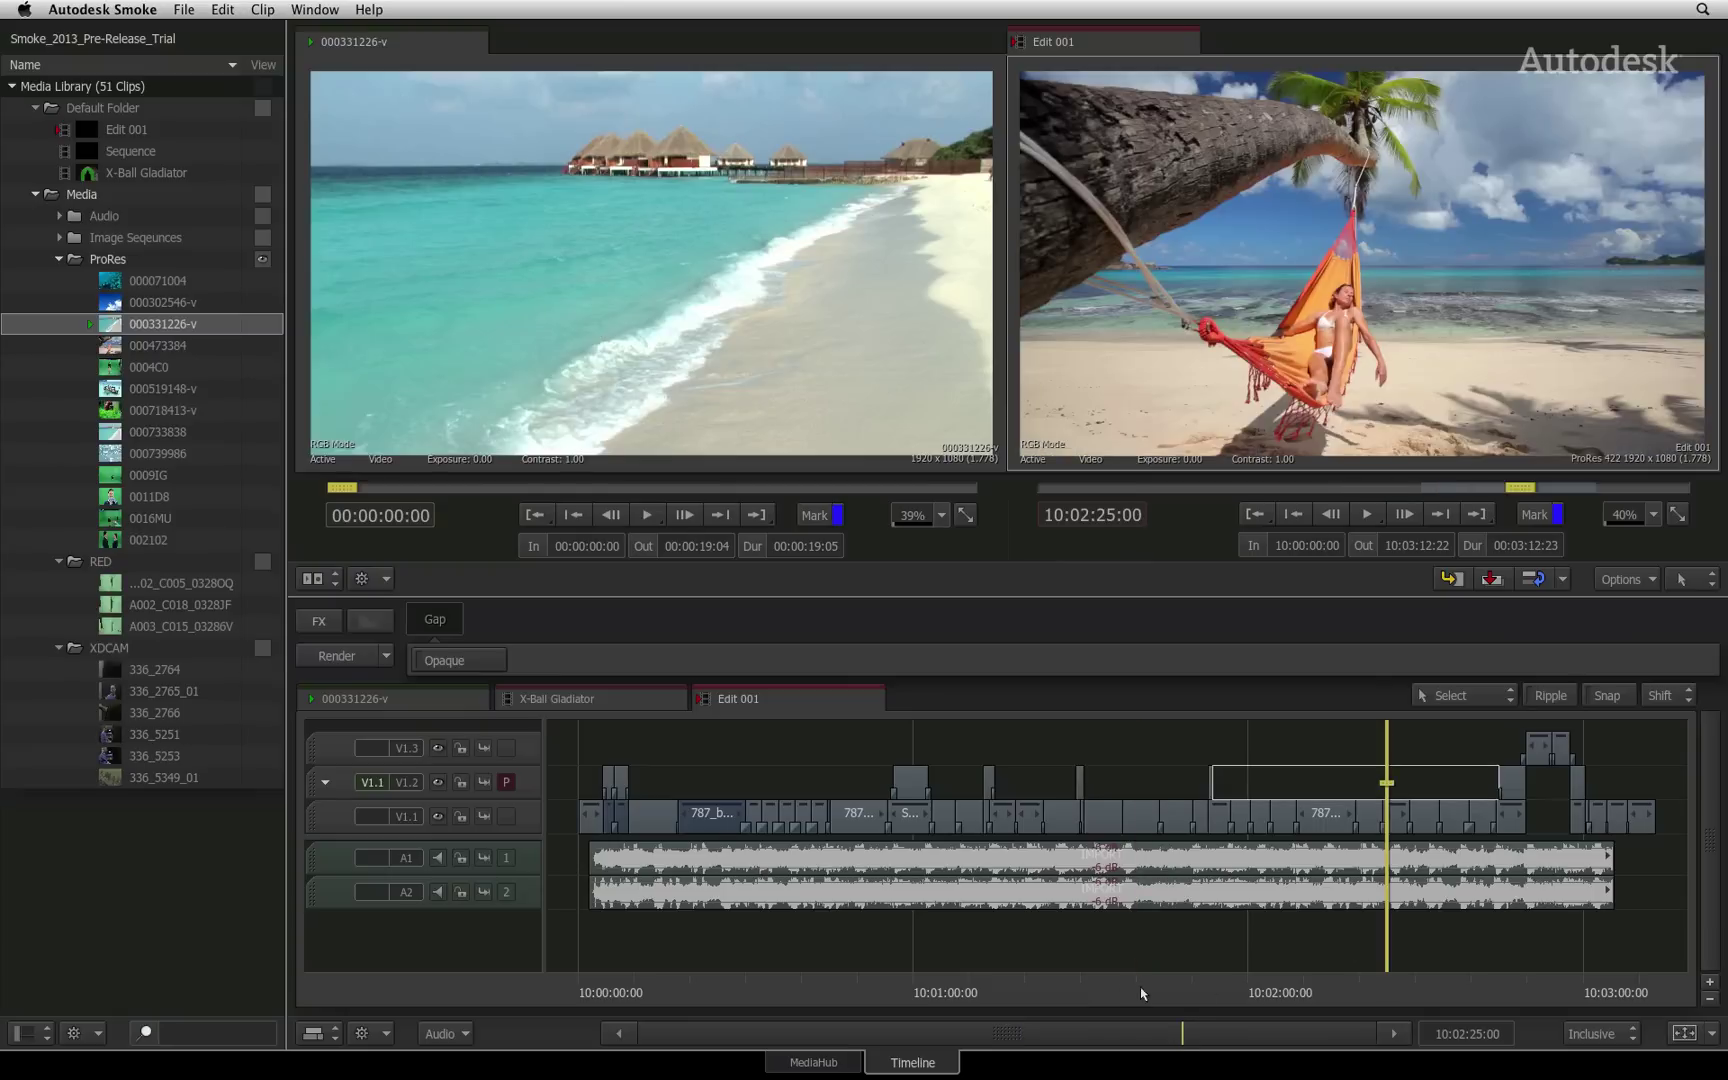
left_click(1103, 990)
left_click(966, 990)
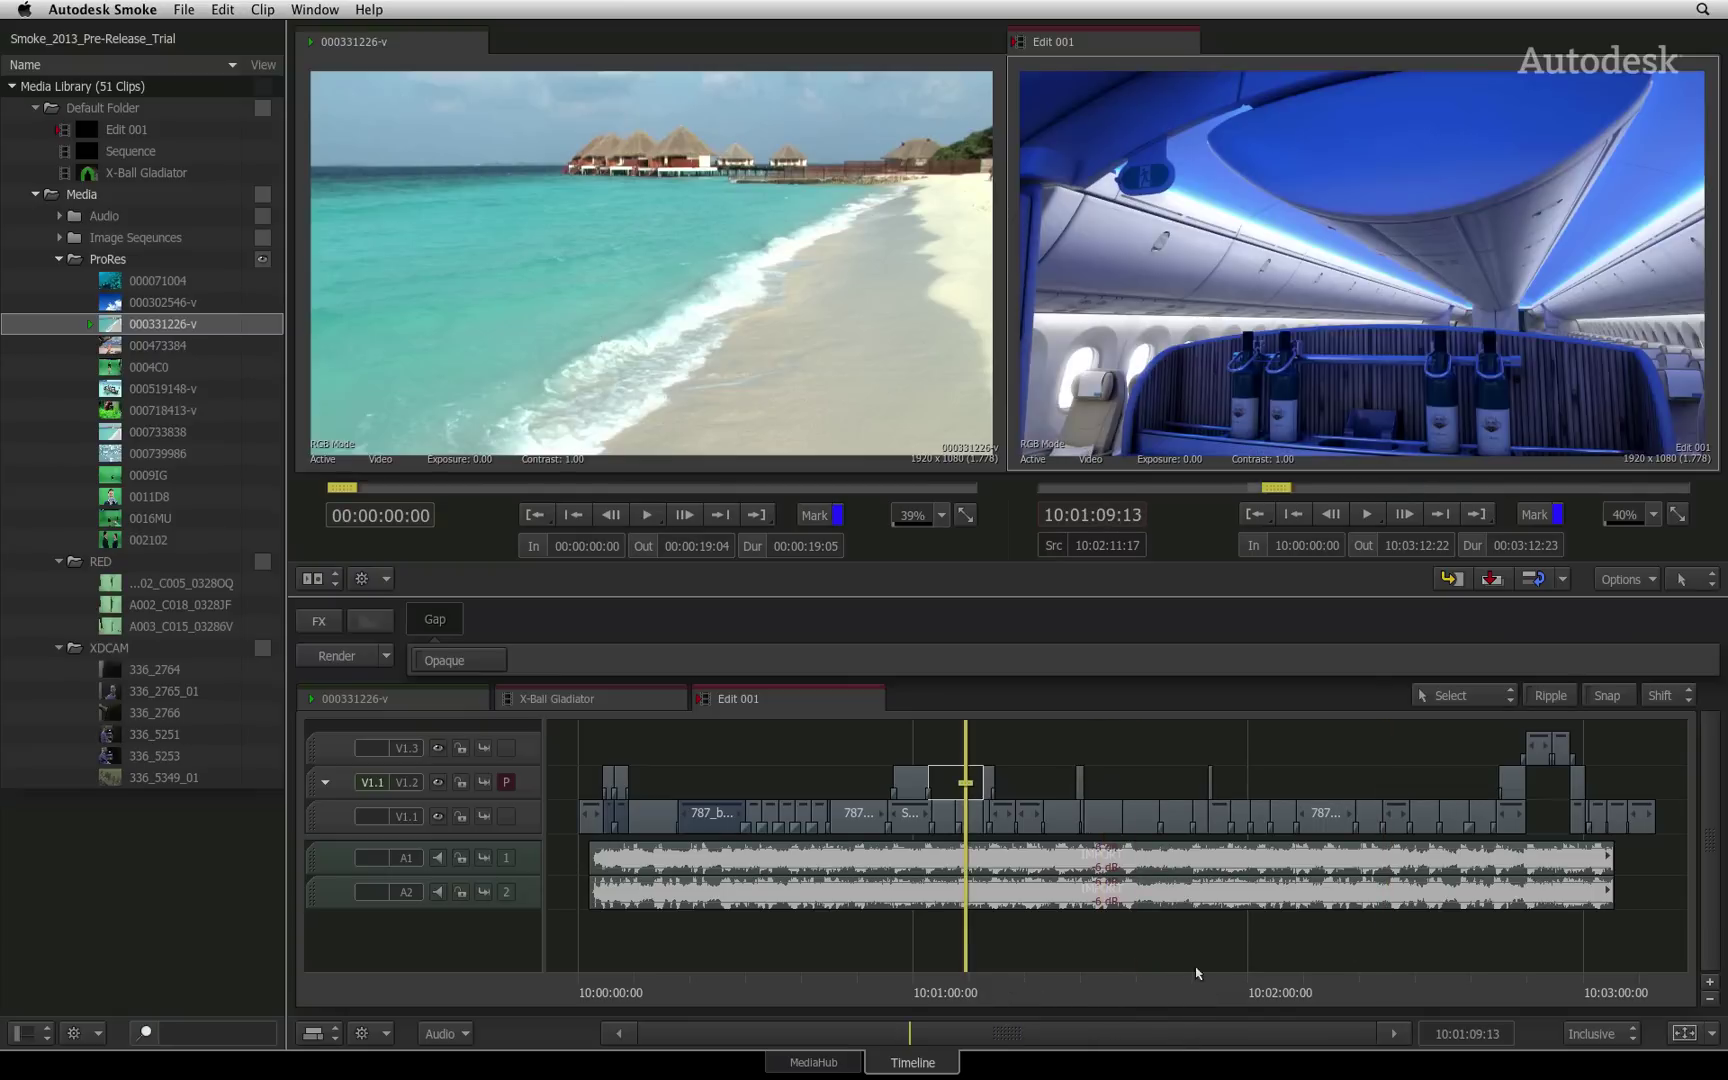
left_click(1259, 988)
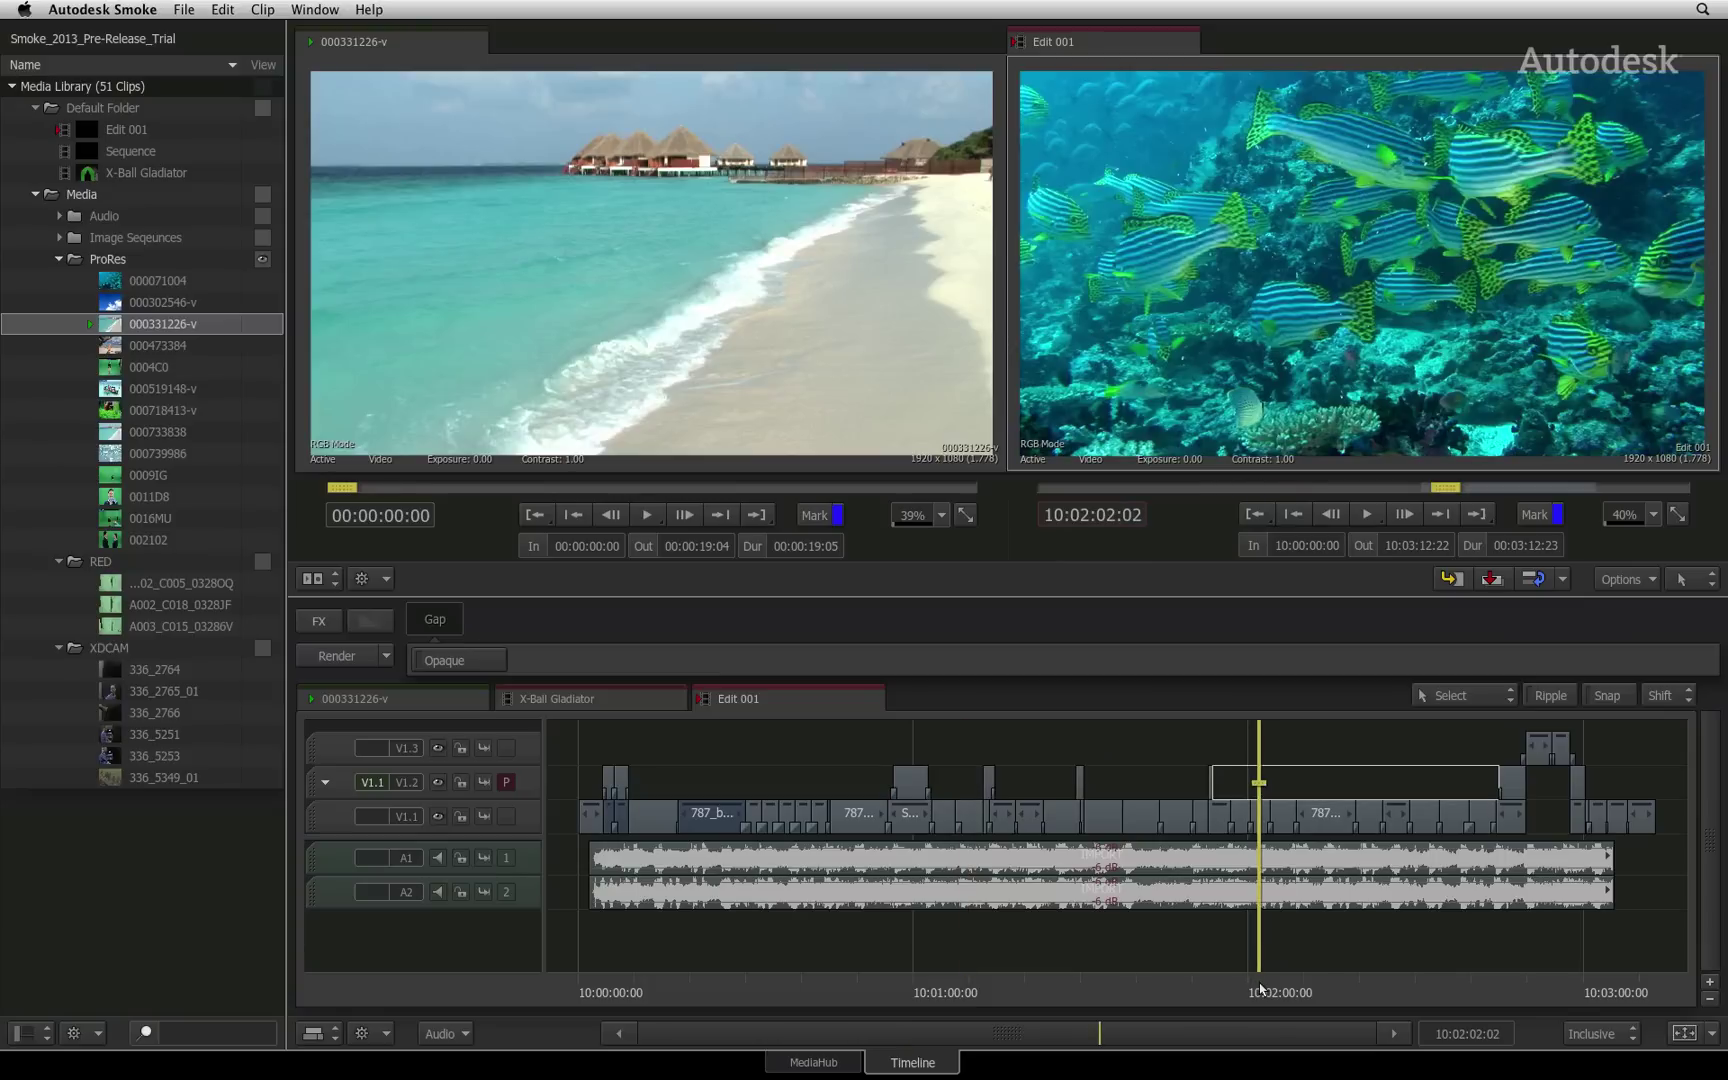
Jump the playhead to 10:00:20:00 via the record timecode calculator.
left_click(1095, 518)
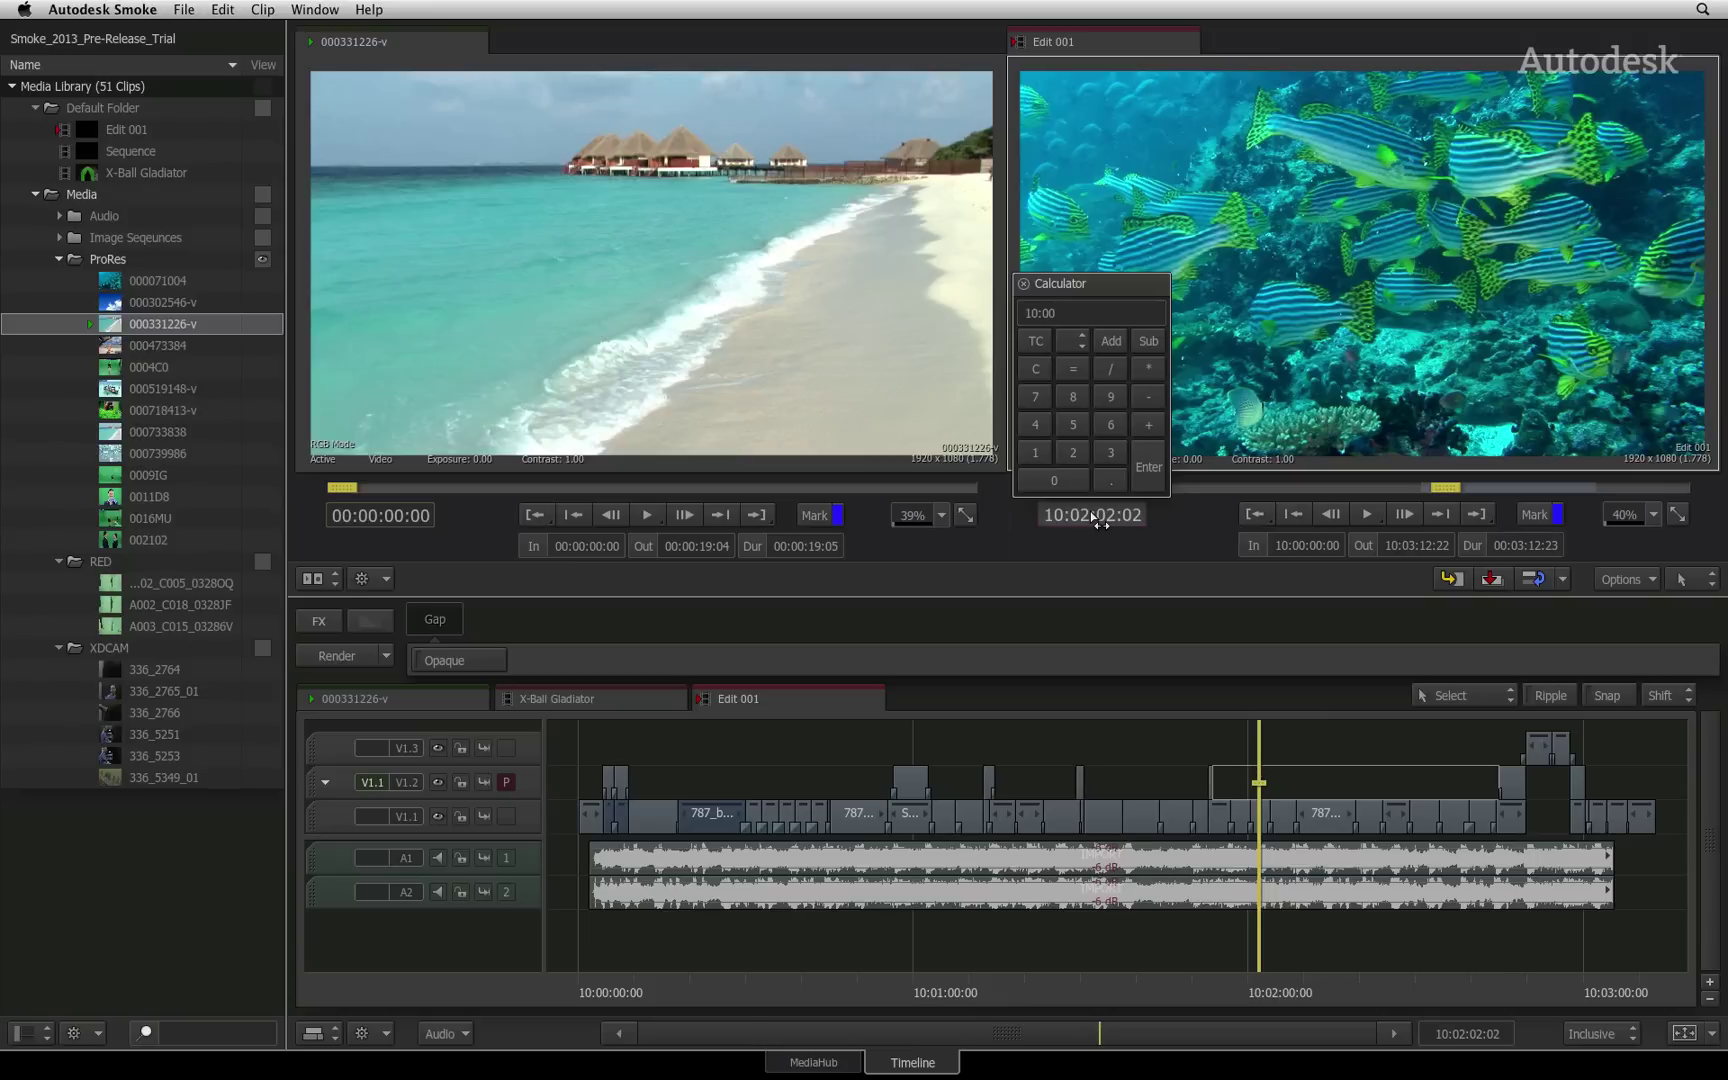
type("10:00:20:00")
key("Return")
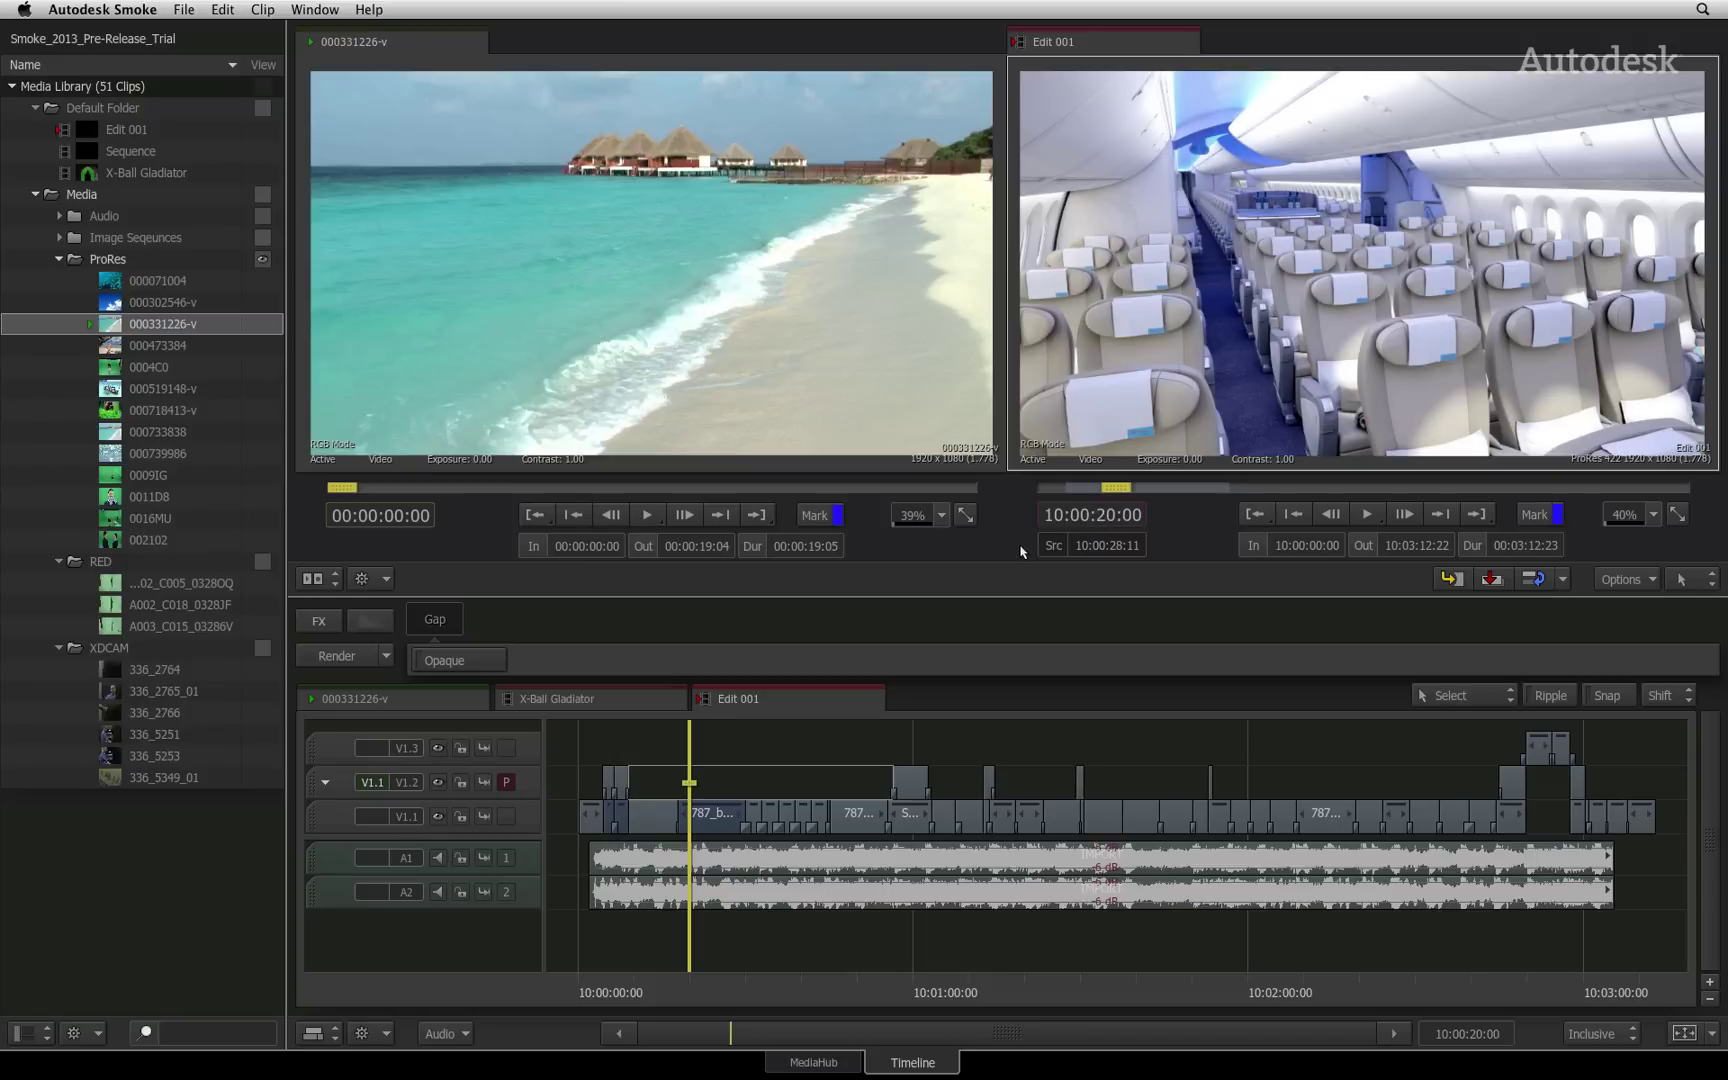
Nudge the playhead forward in five-frame steps, then back five, ending at 10:00:21:10.
left_click(1096, 517)
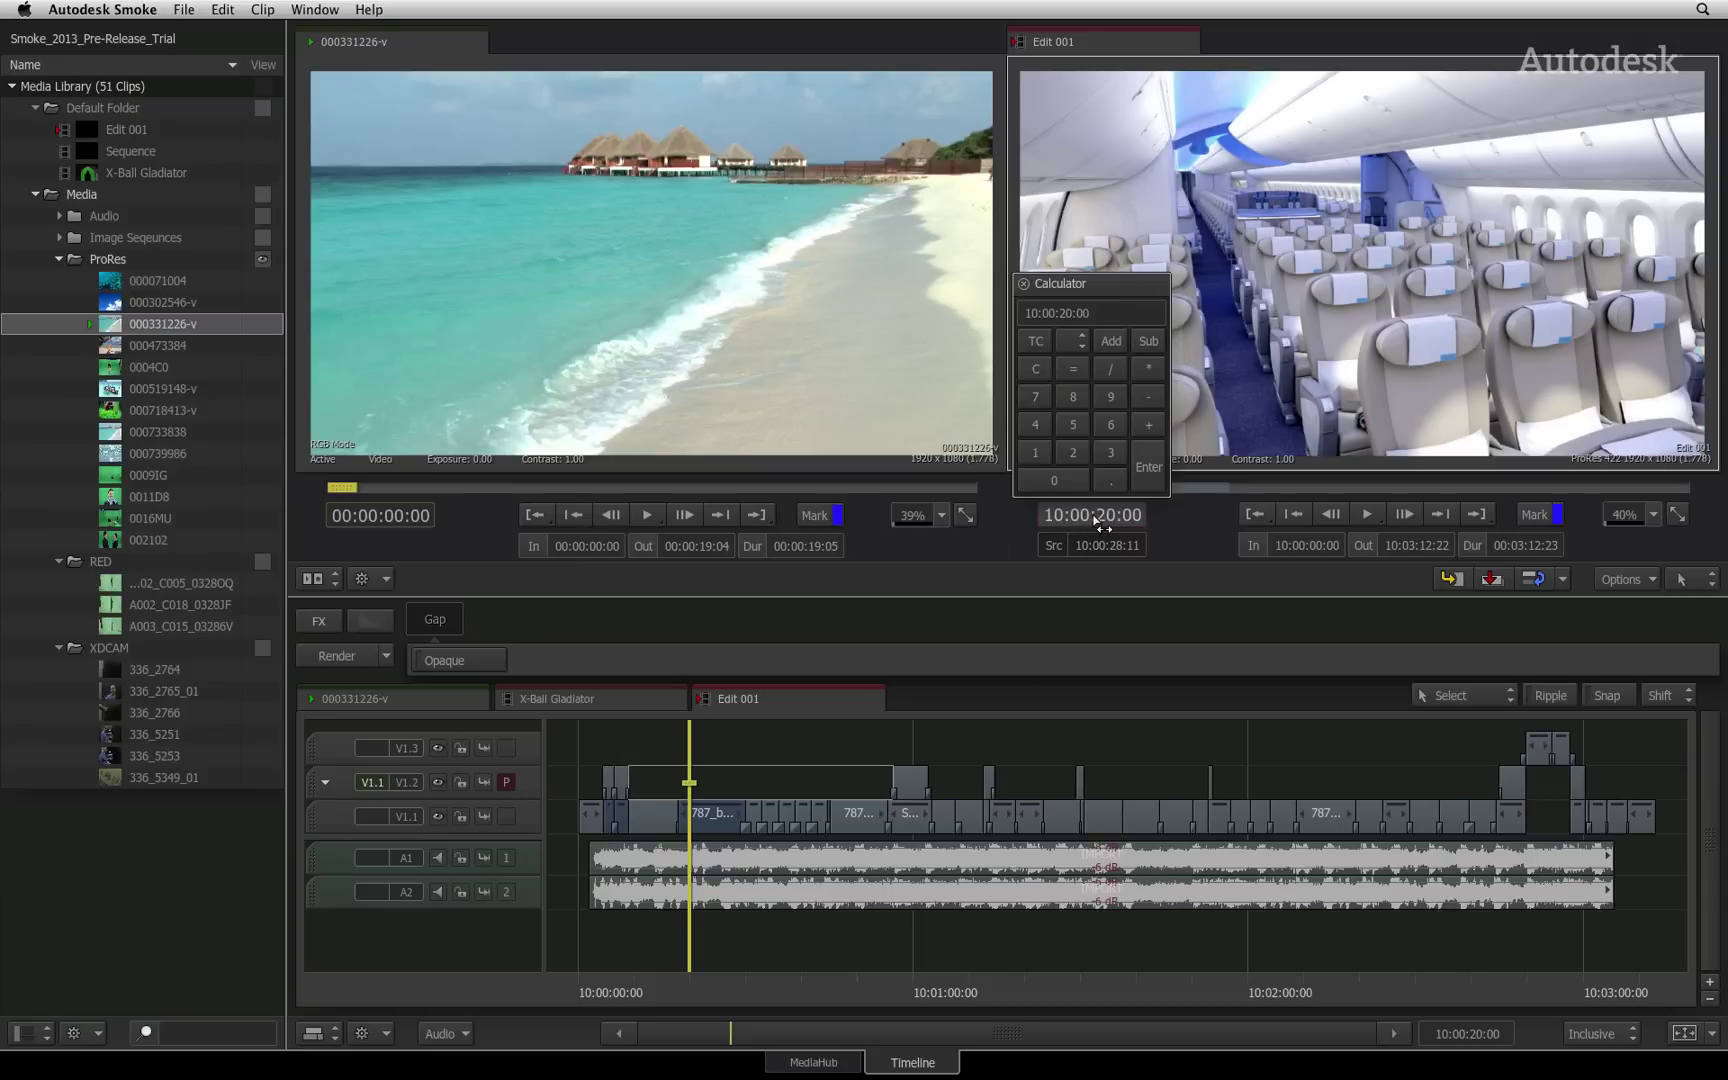
left_click(1073, 428)
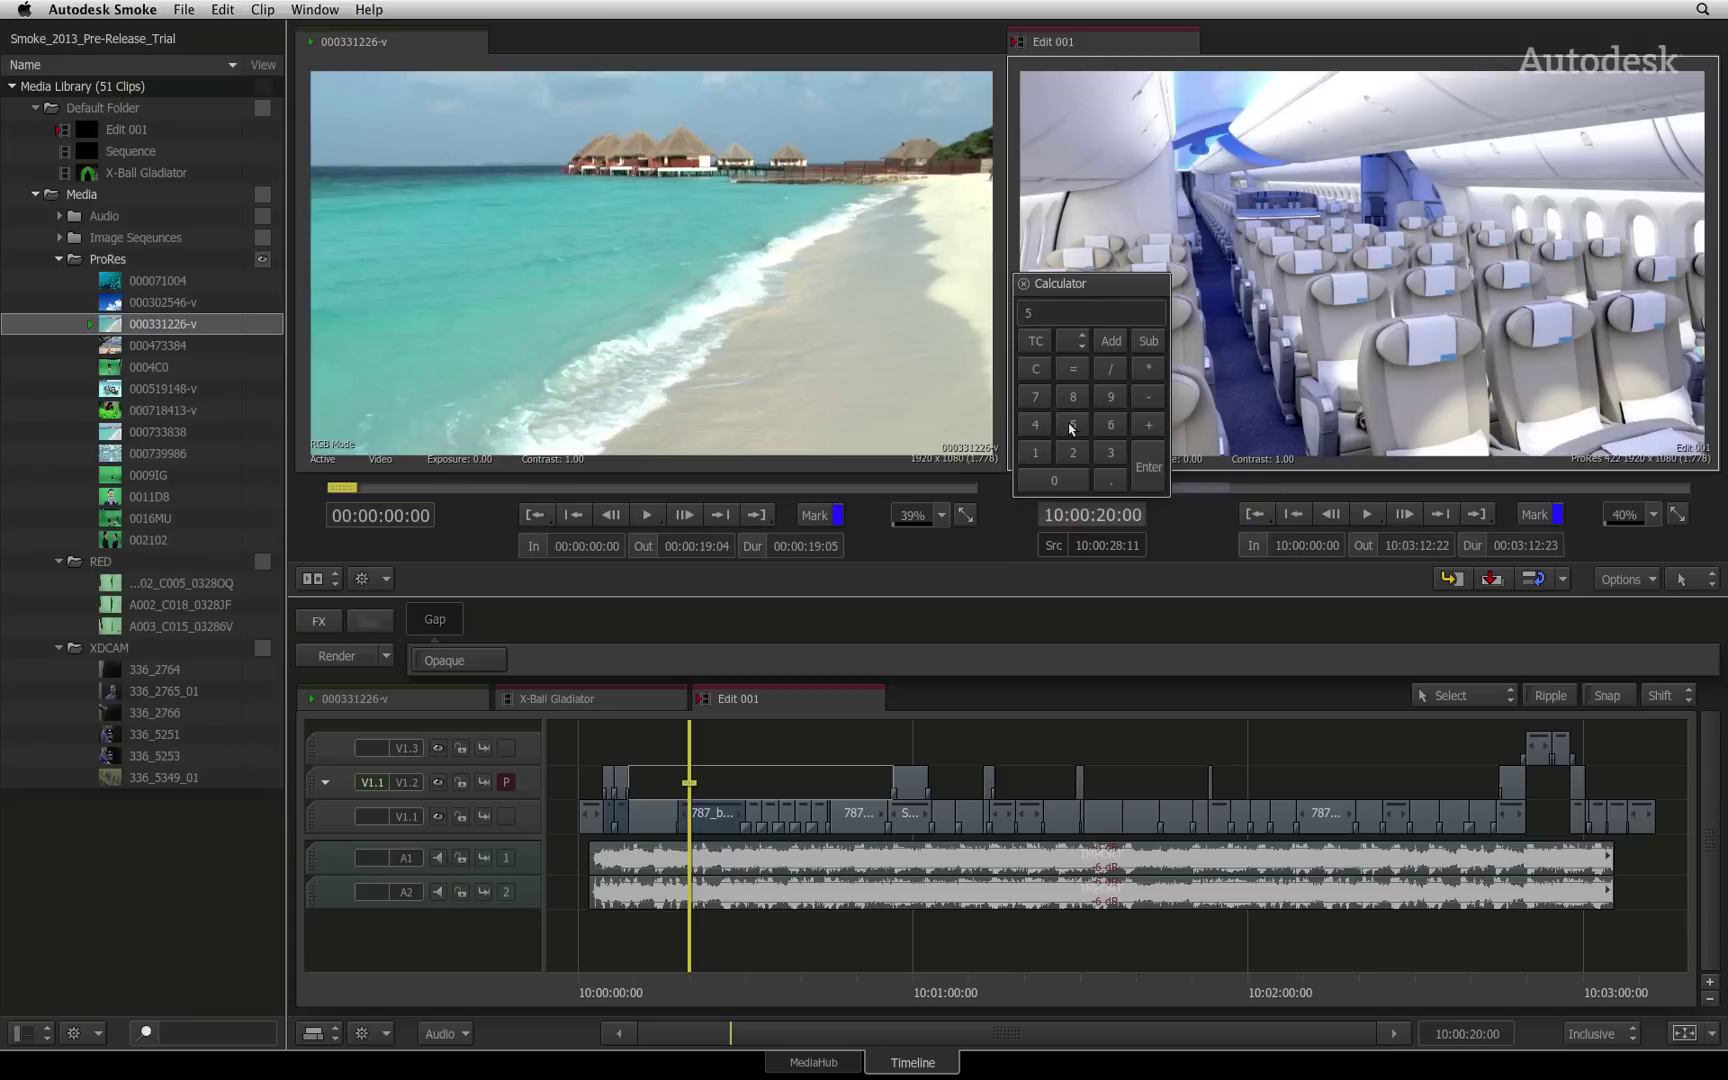
left_click(1110, 341)
left_click(1110, 341)
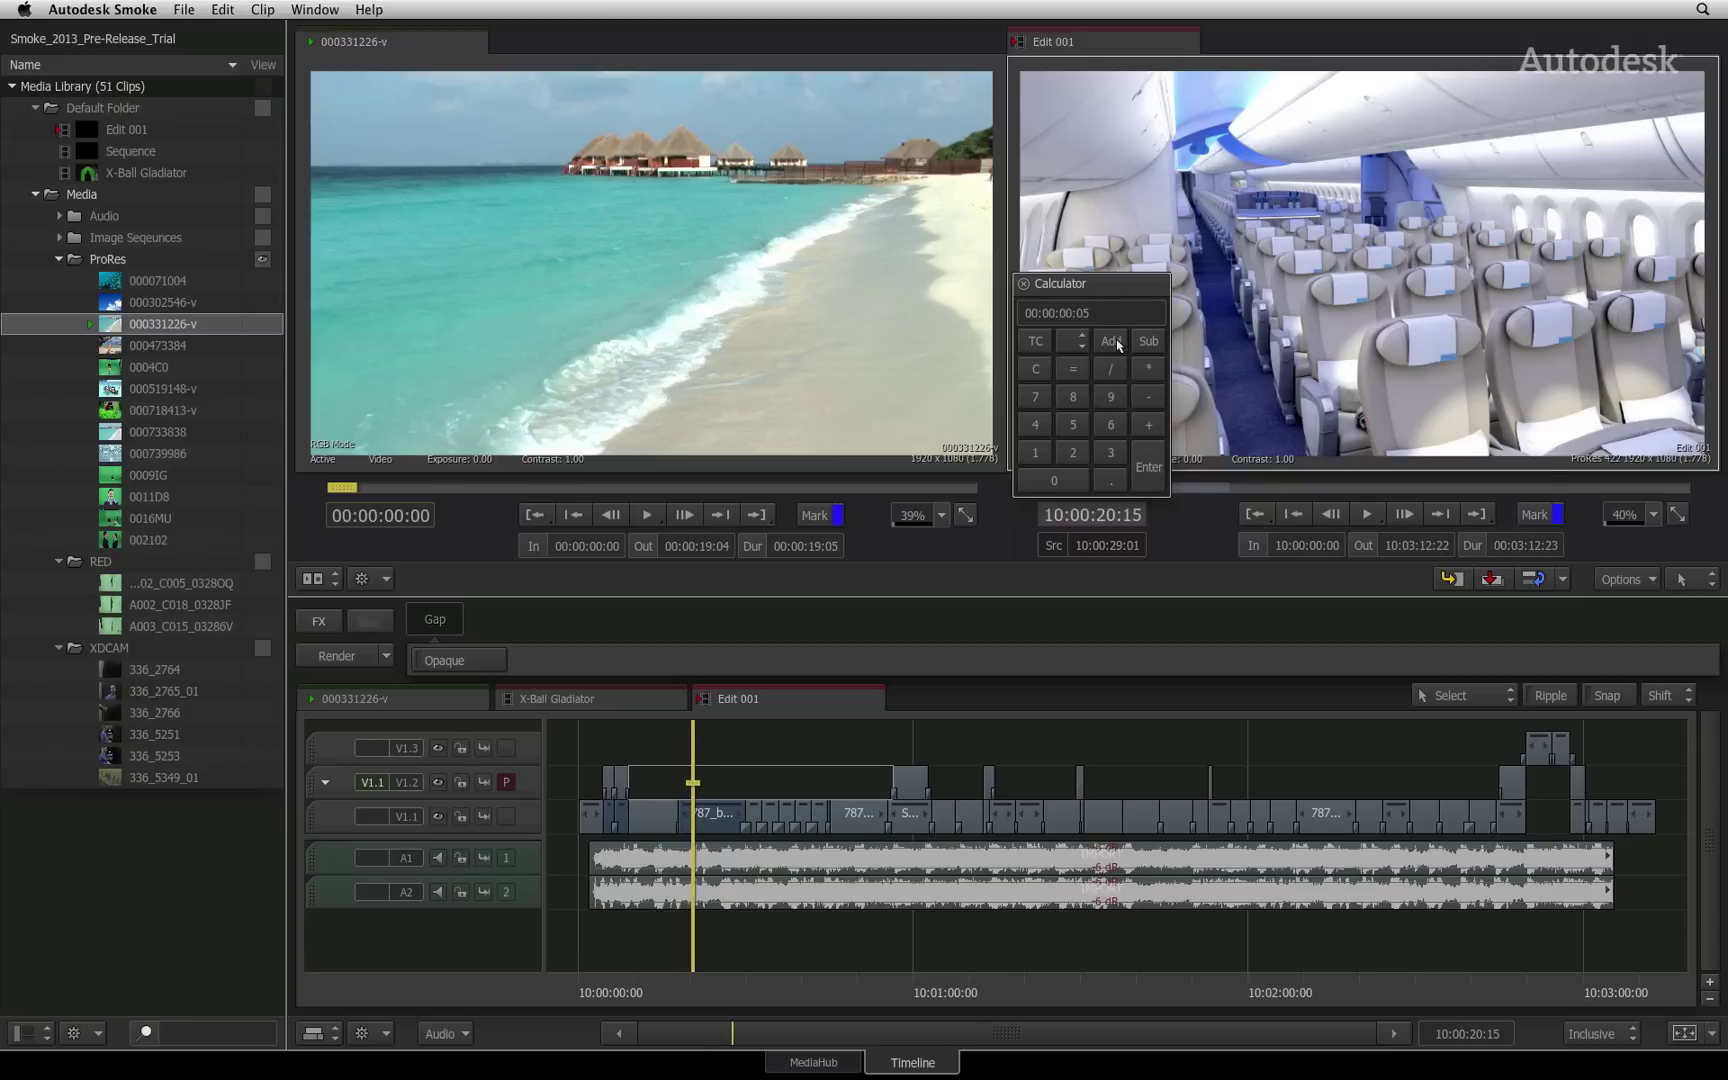
left_click(1117, 343)
left_click(1117, 343)
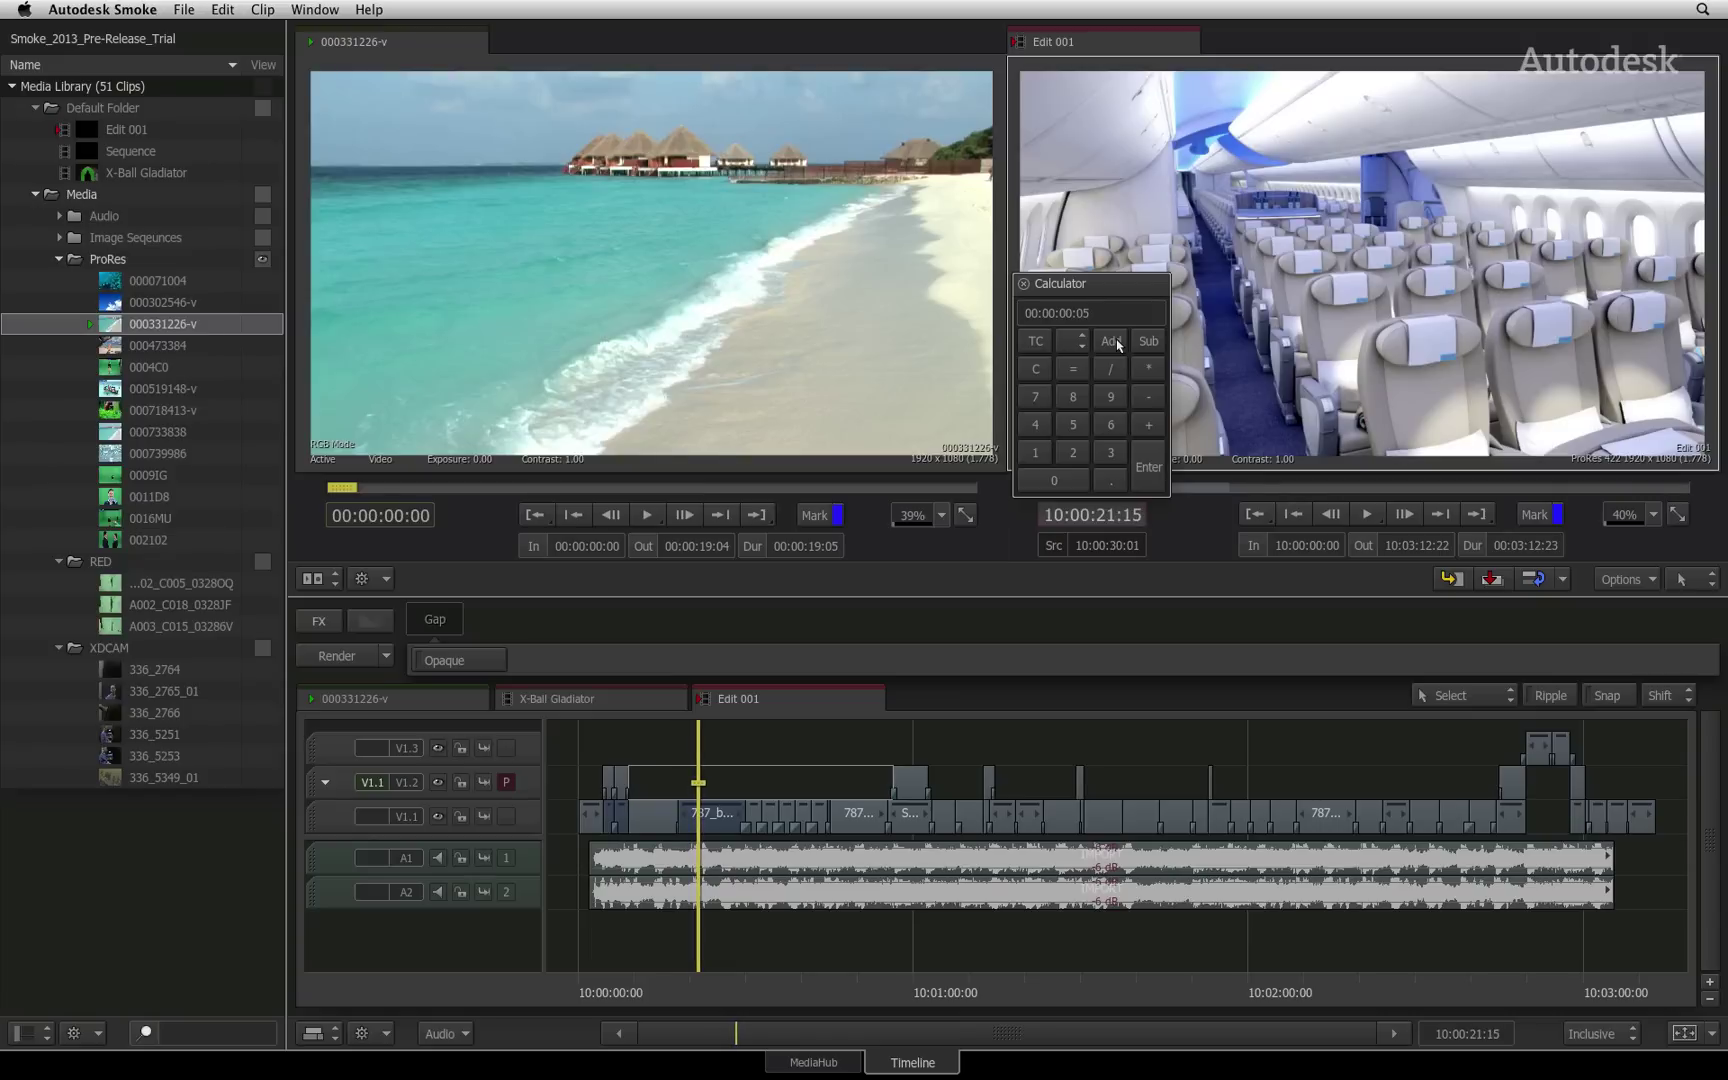
left_click(1117, 343)
left_click(1117, 343)
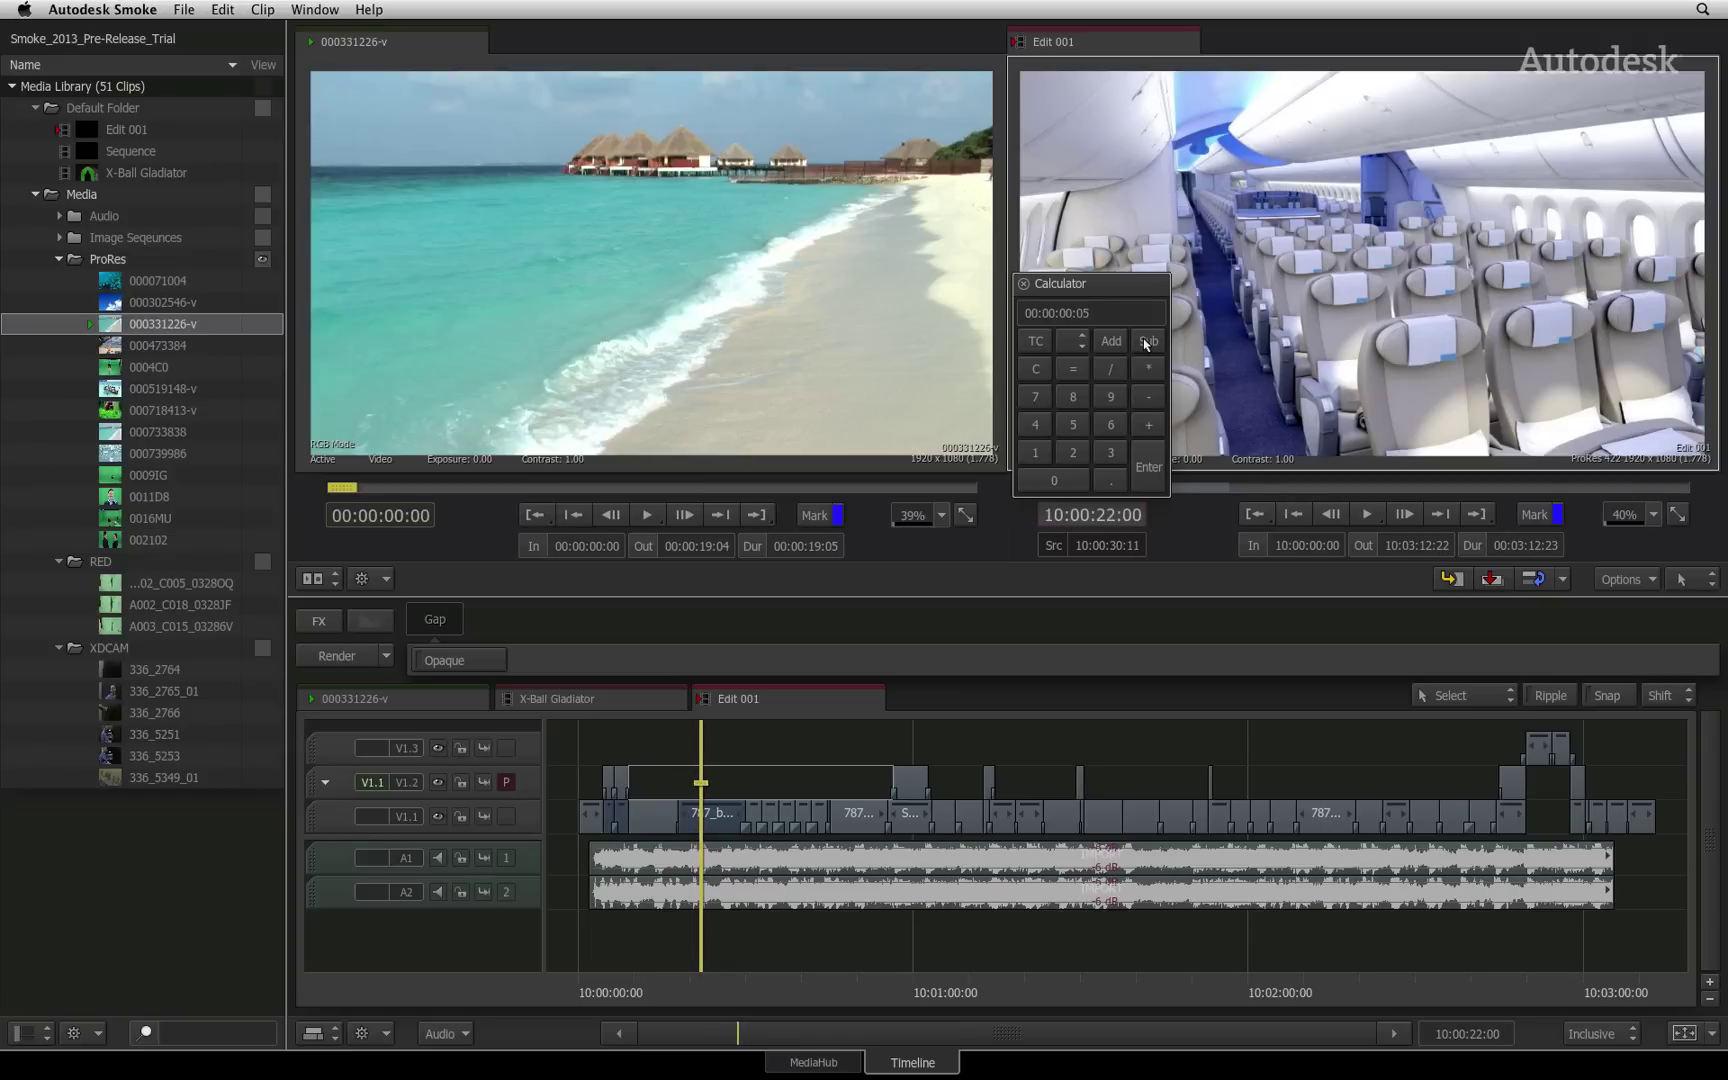
left_click(1147, 343)
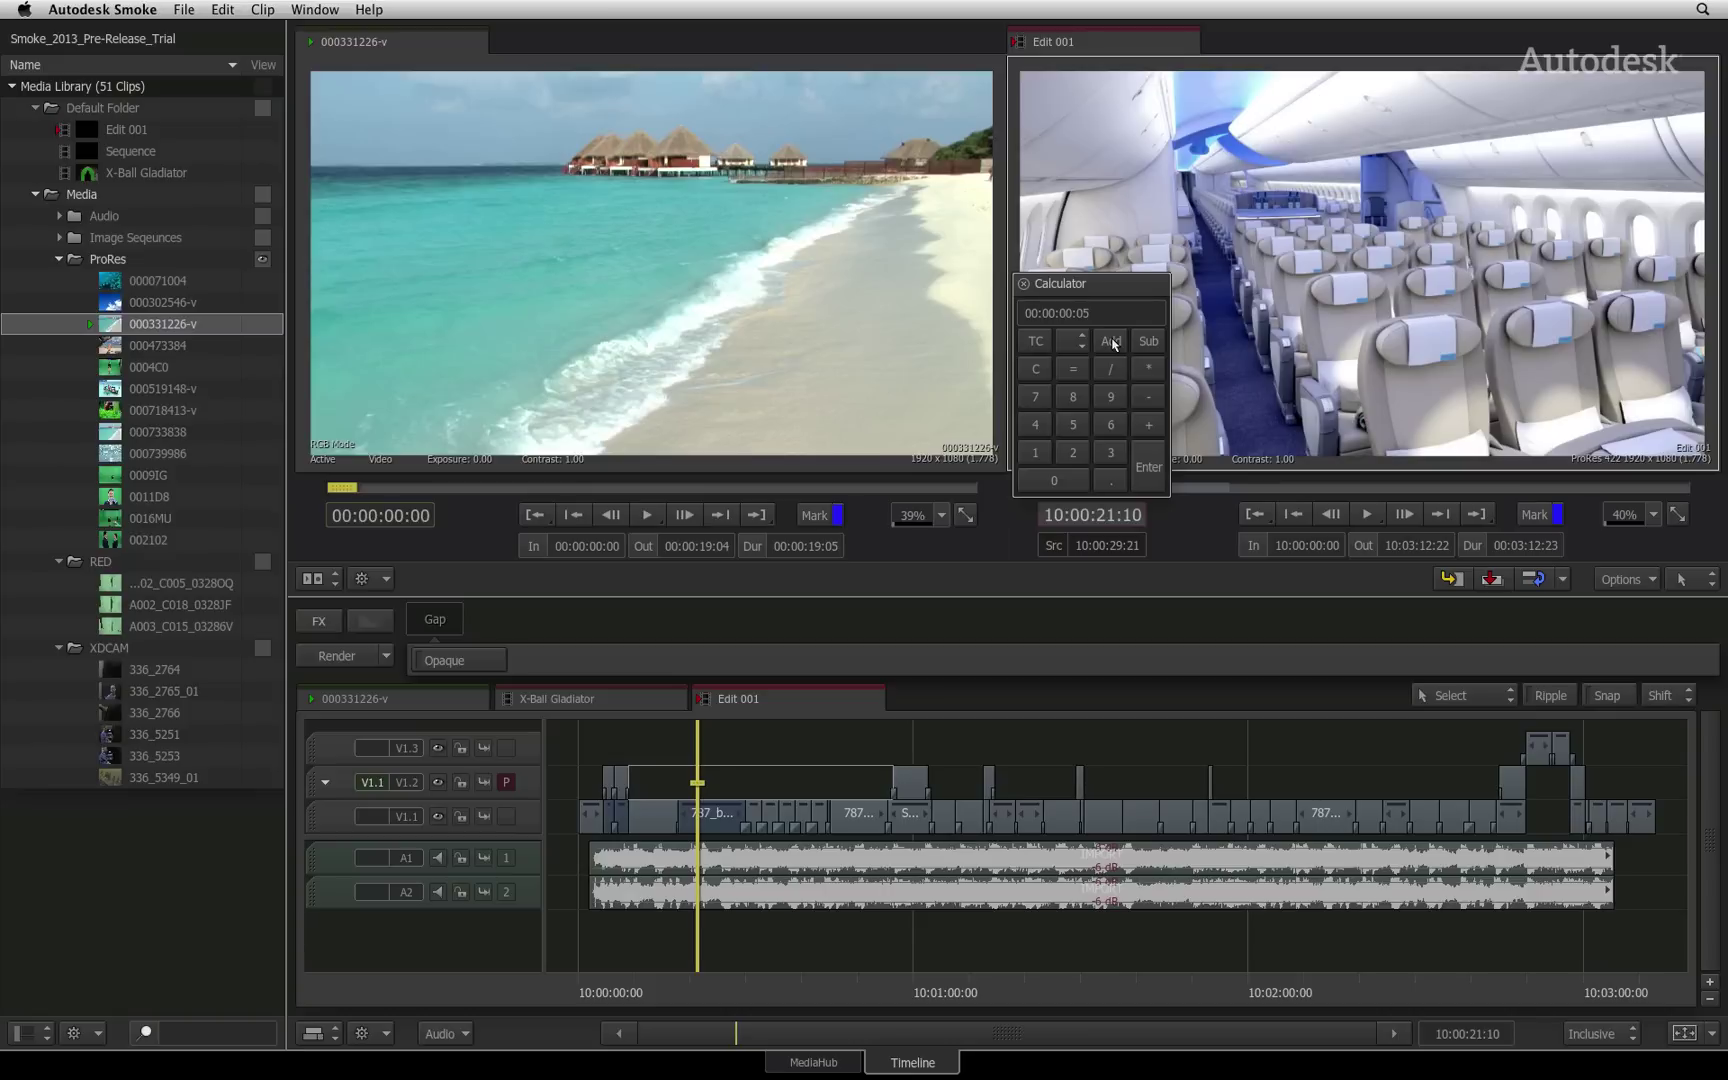
Close the calculator and hop three transitions forward, then three back, with the arrow keys.
key("Escape")
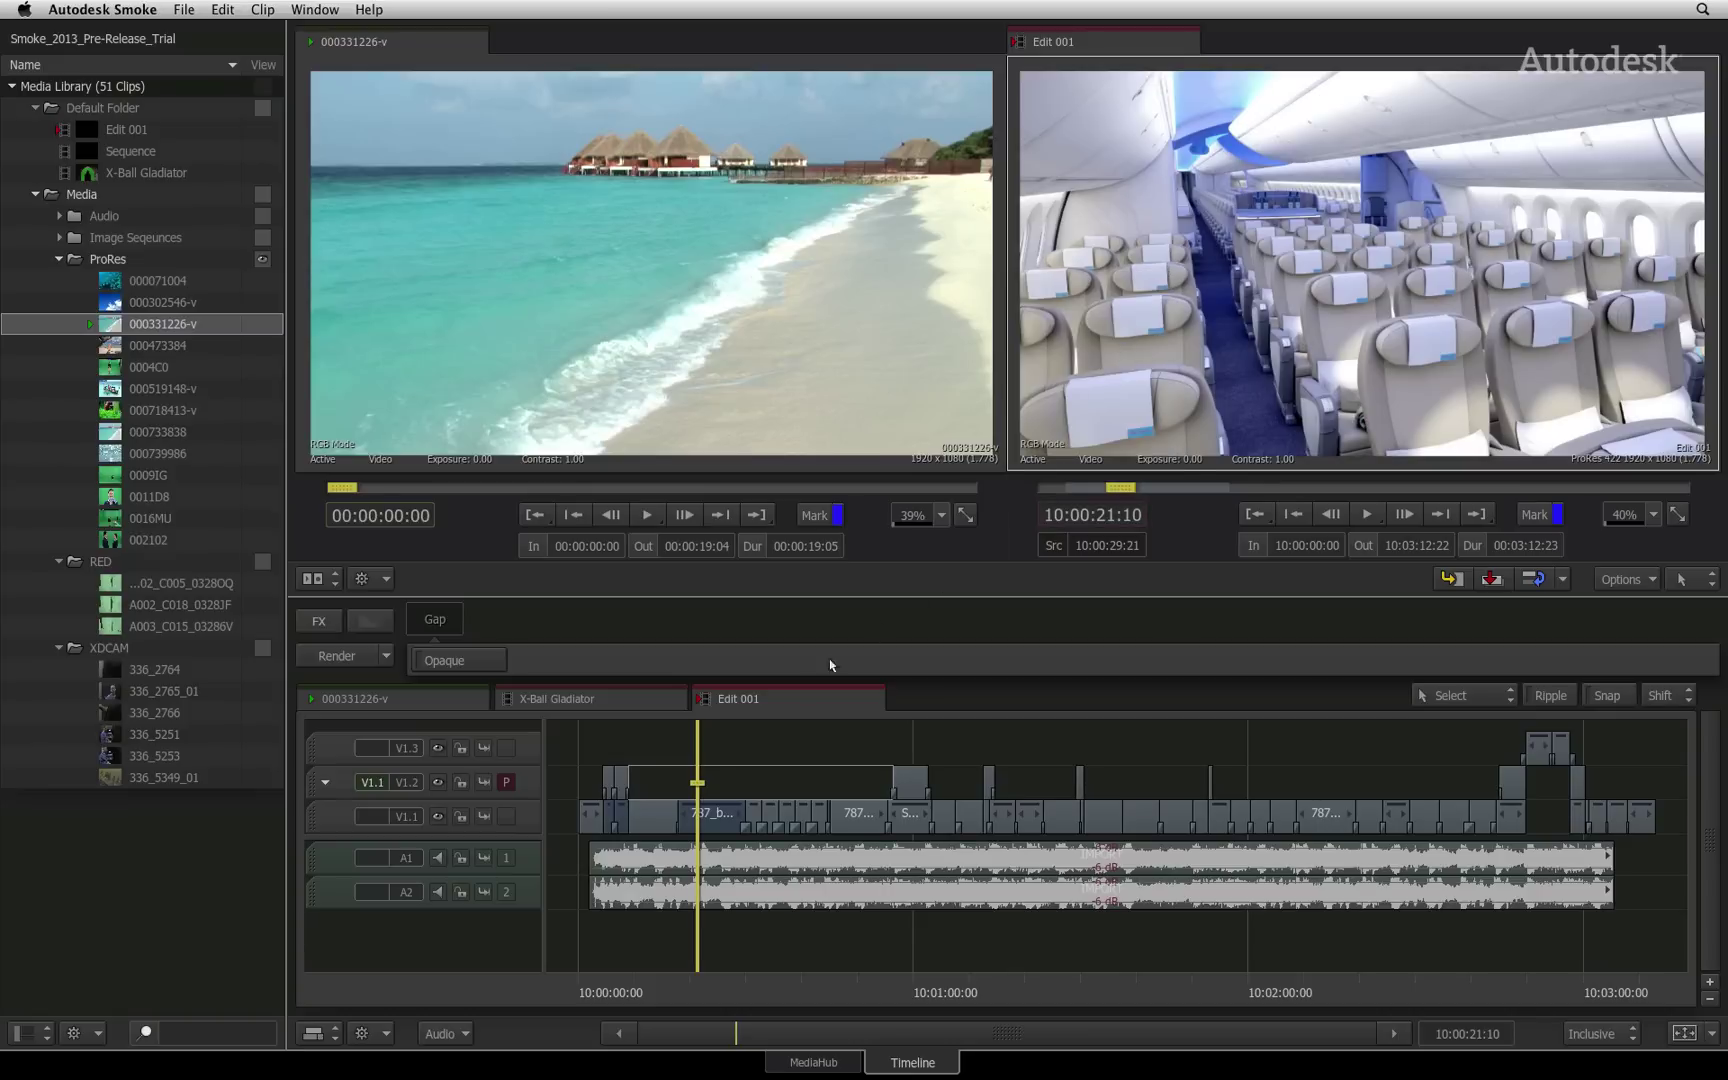
mouse_move(787, 698)
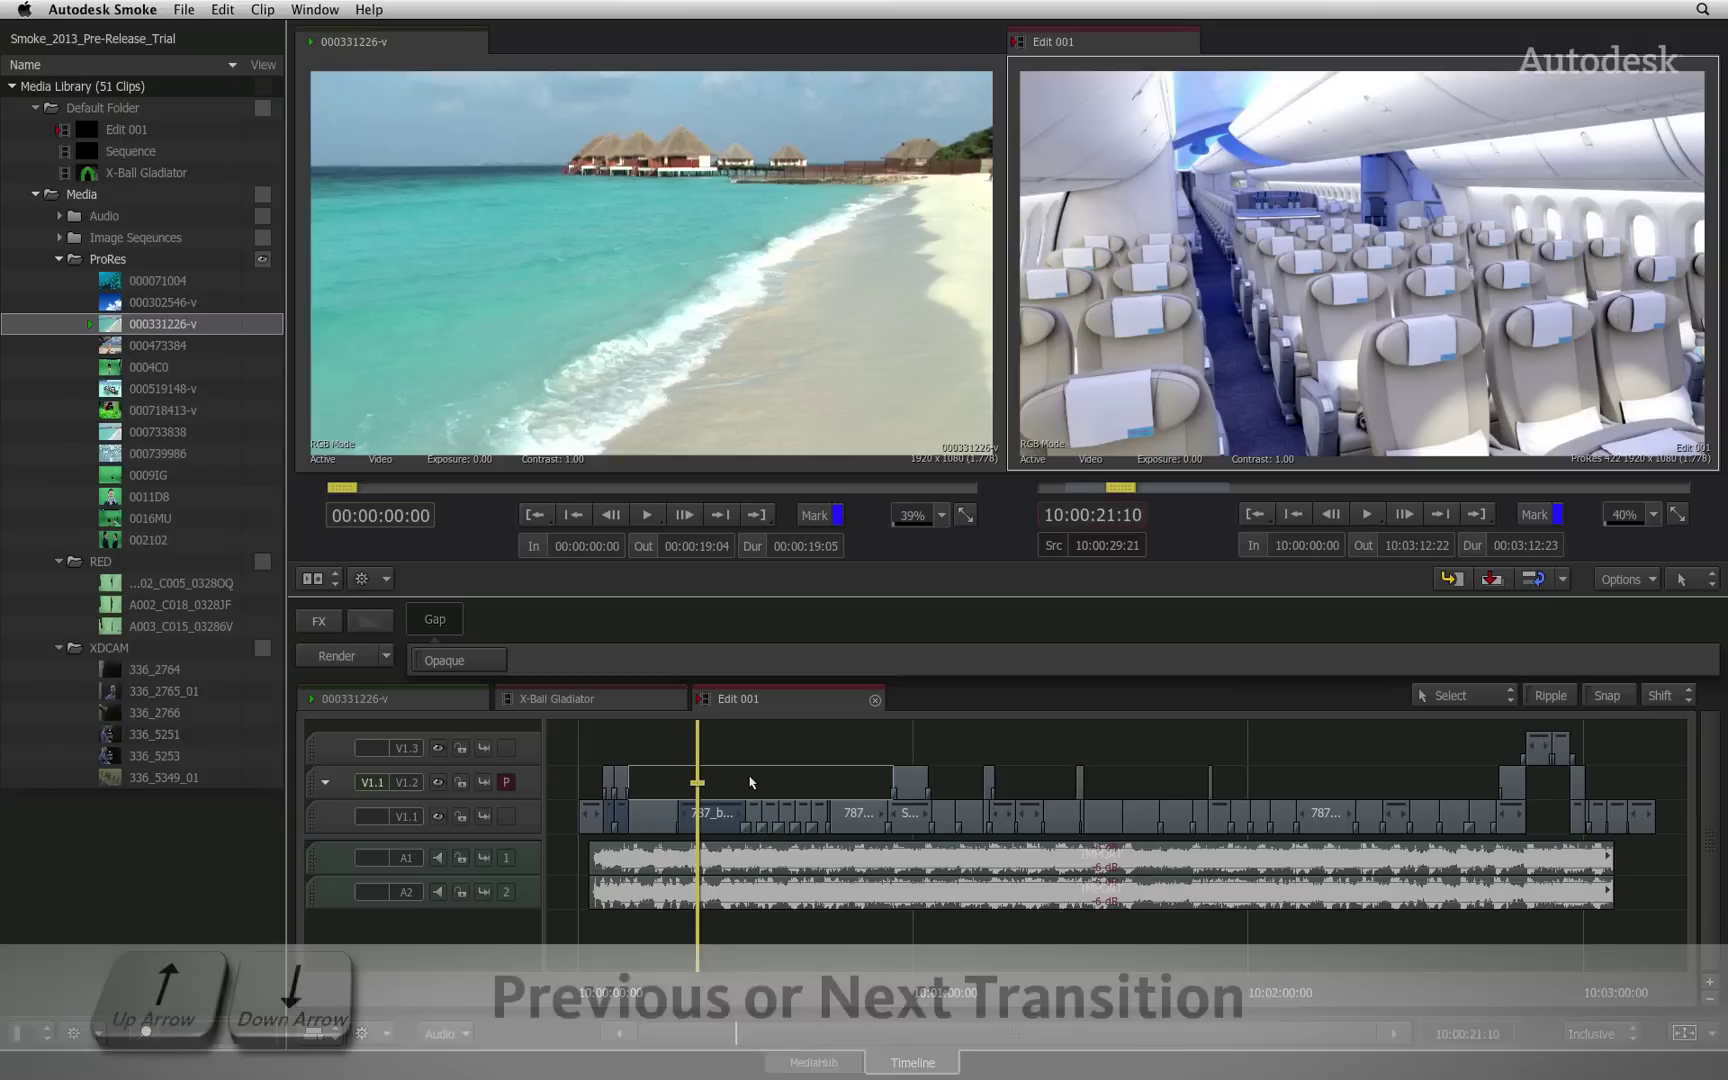
key("Down")
key("Down")
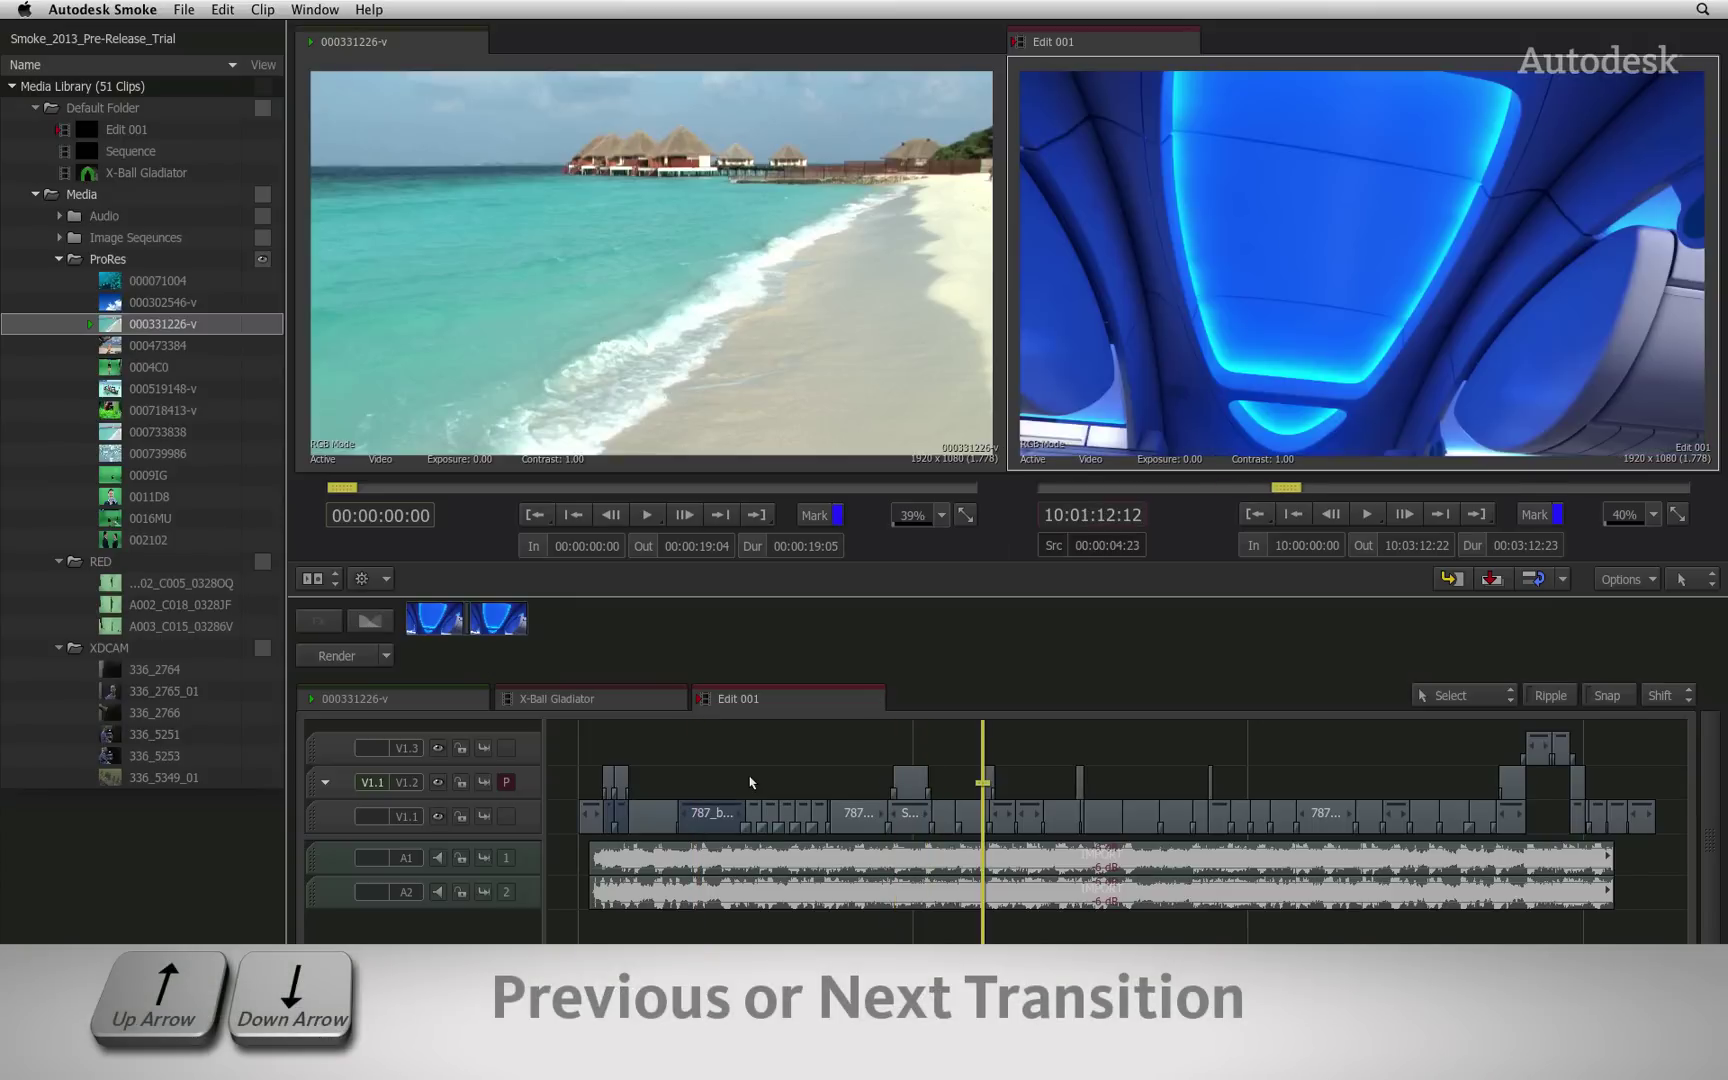
key("Down")
key("Down")
key("Down")
key("Down")
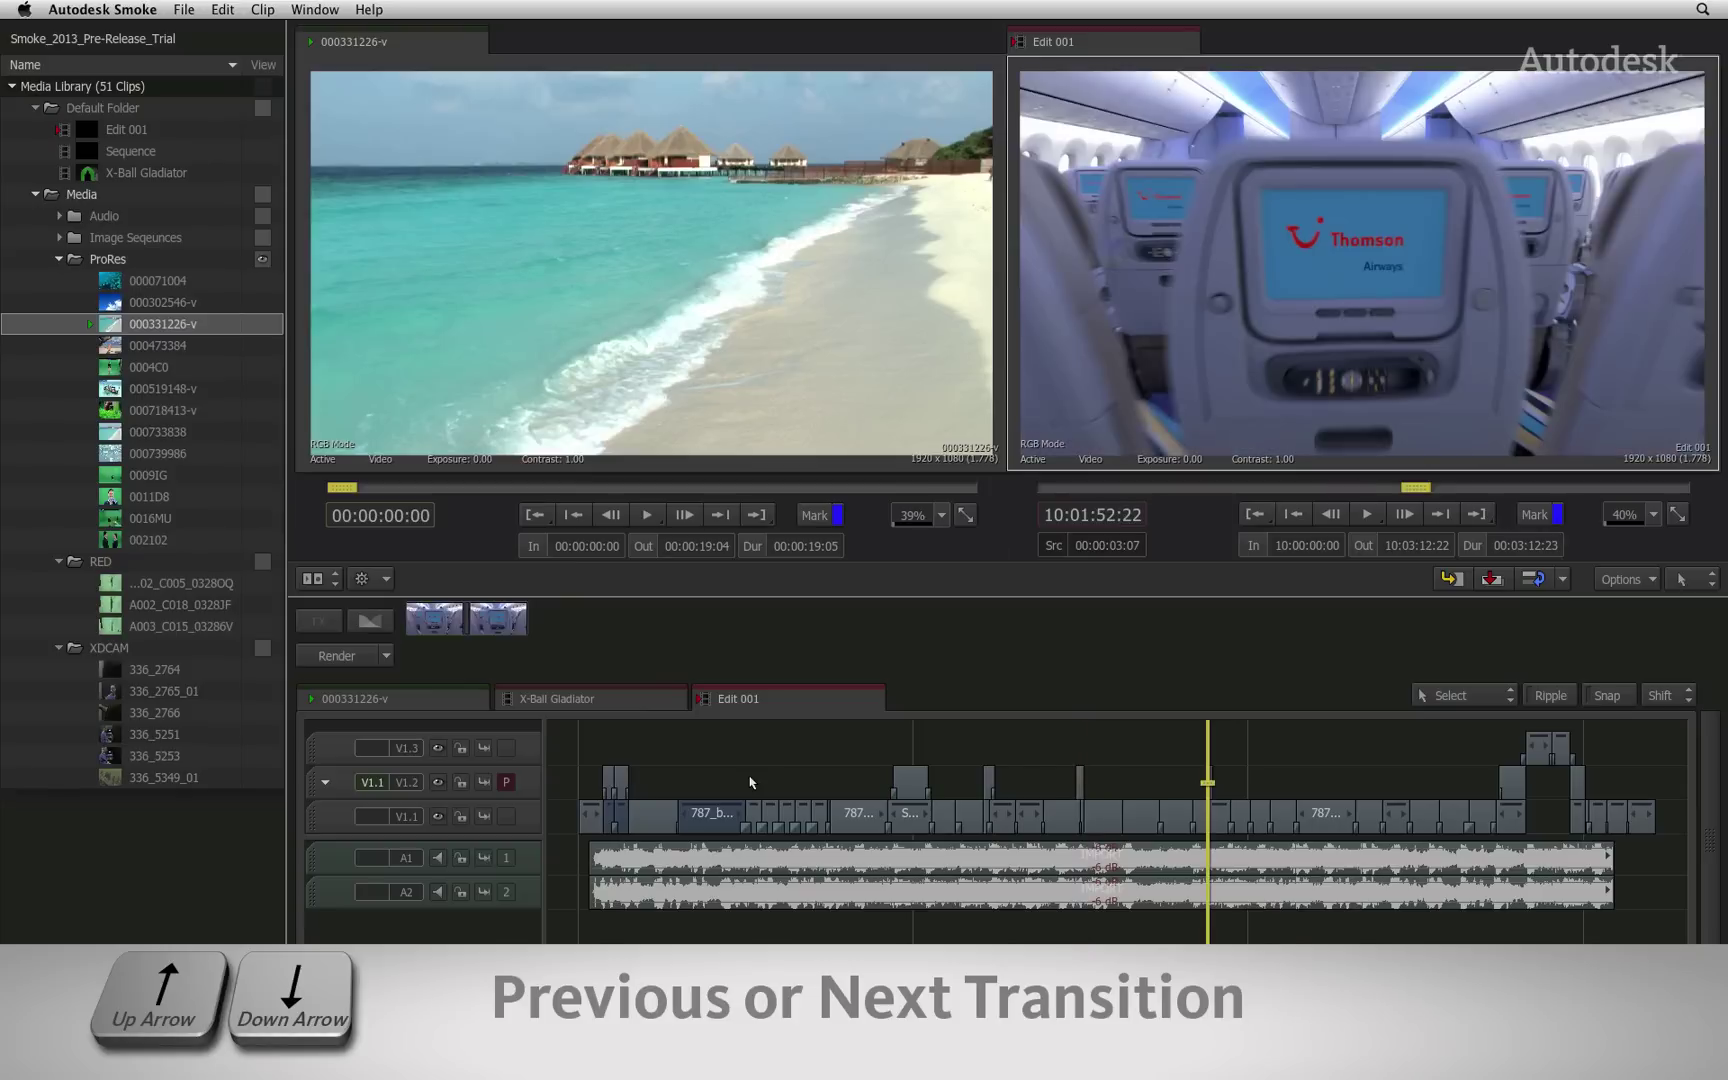
key("Down")
key("Down")
key("Up")
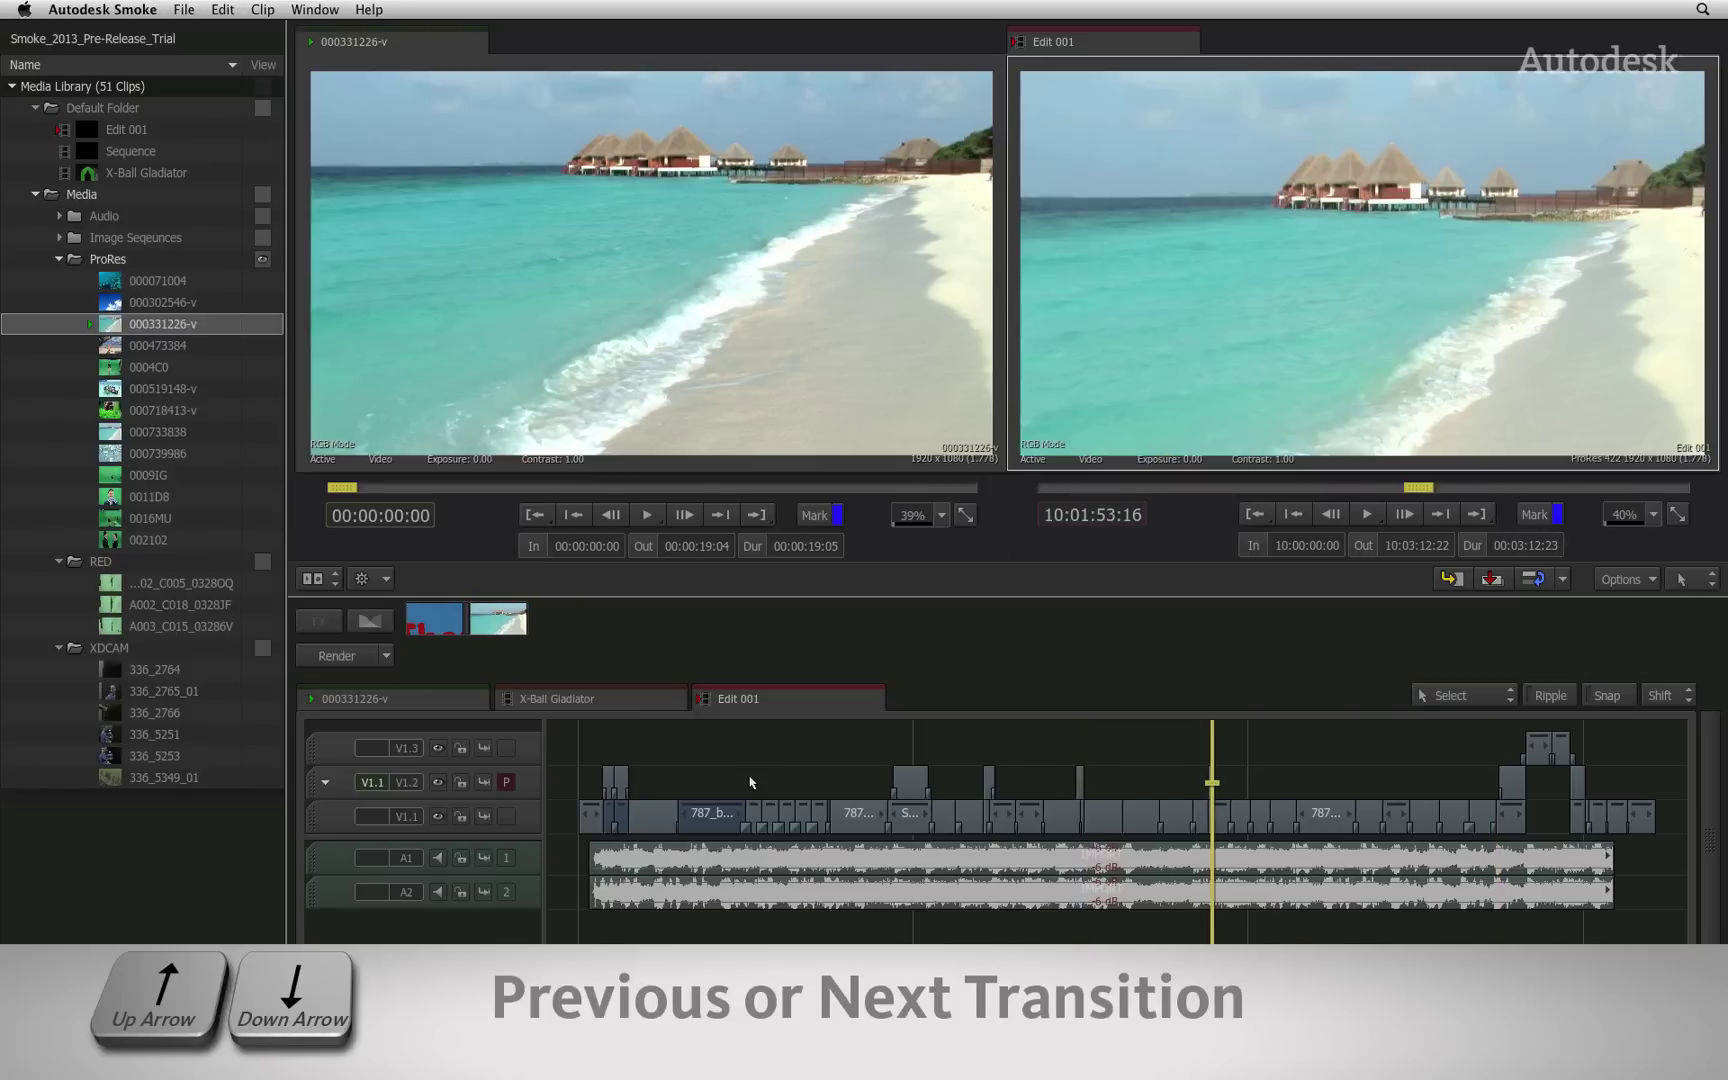
key("Up")
key("Up")
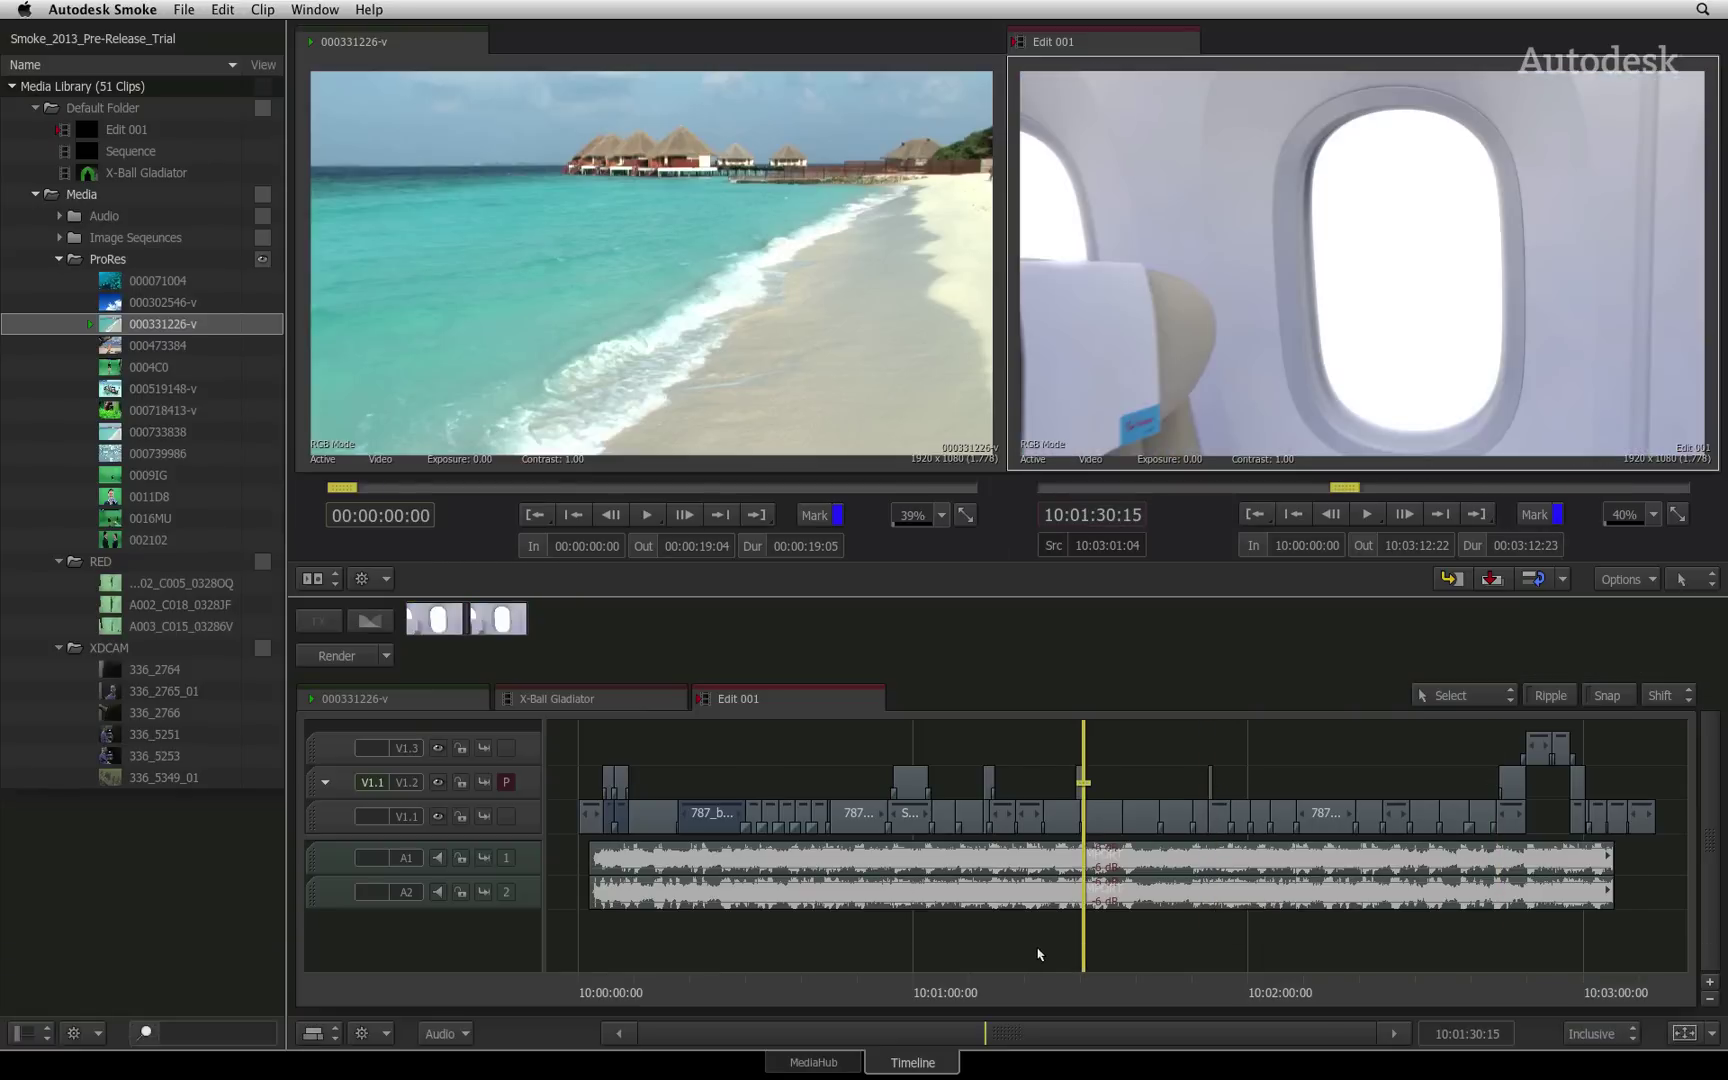
key("Up")
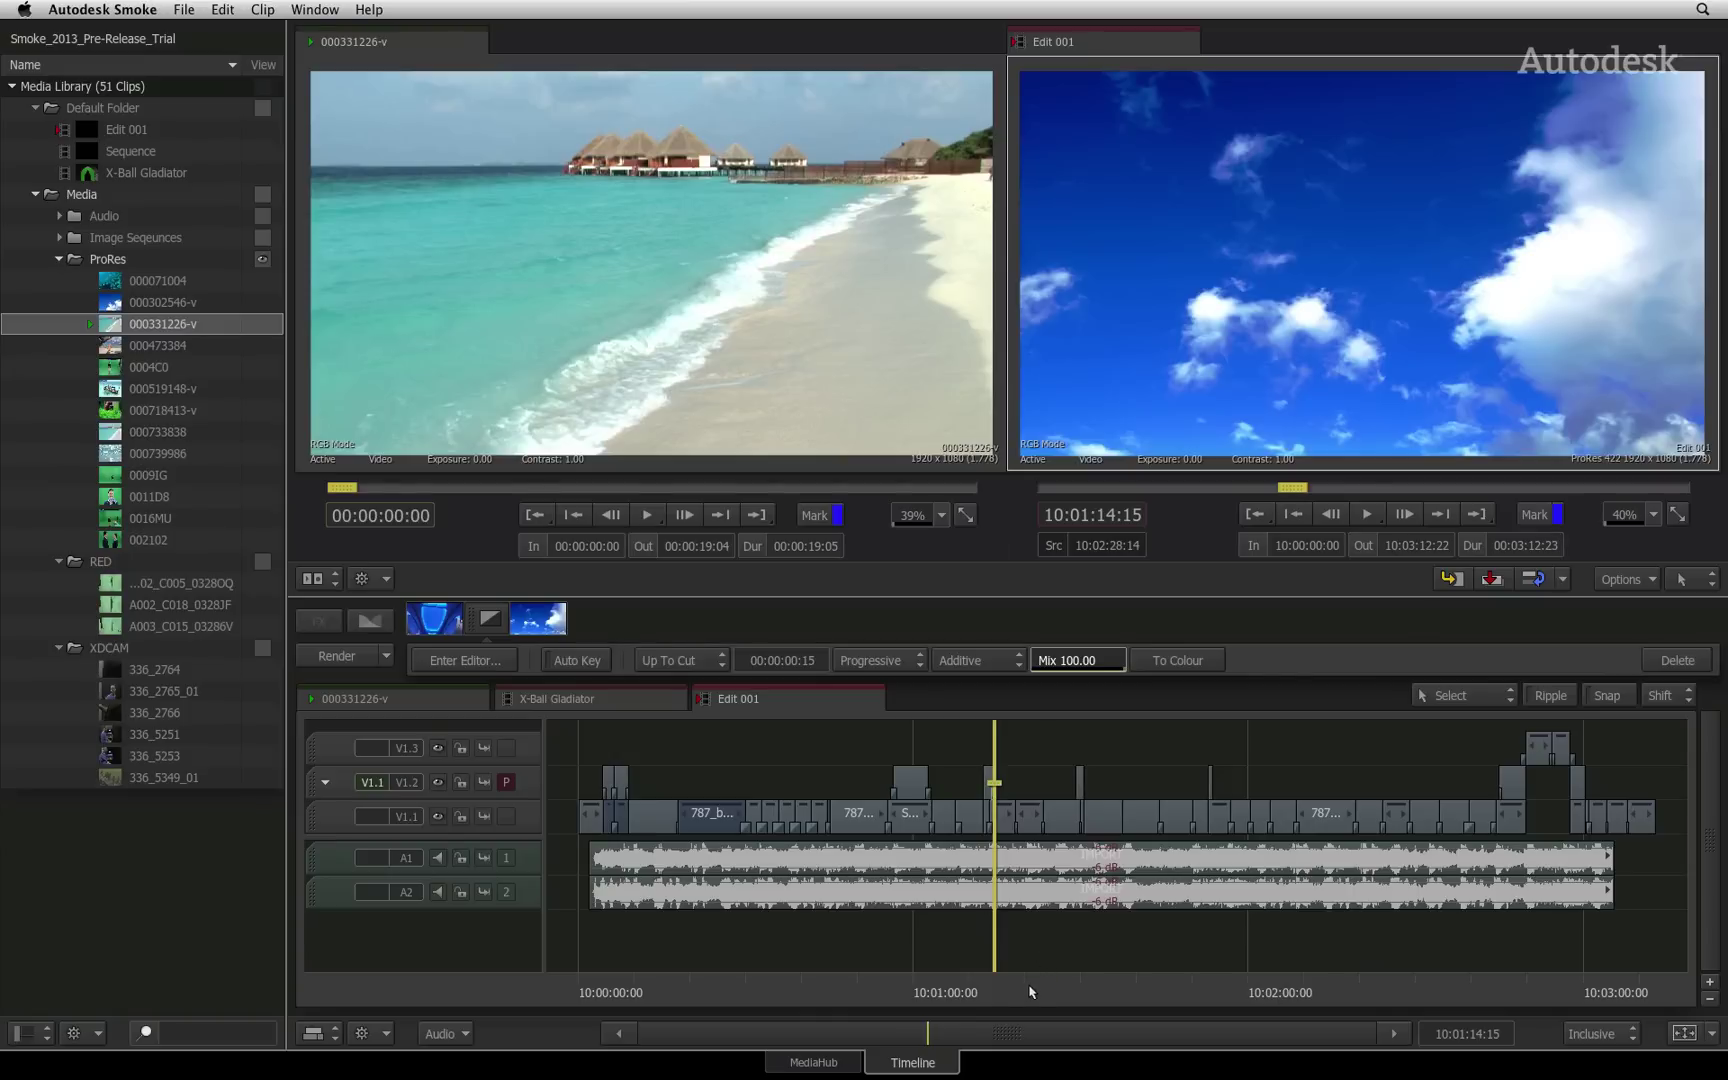
Select the V1.2 gap and move the focus point between V1.1, V1.2 and V1.3, ending at 10:02:54:10.
left_click(1044, 986)
left_click(1057, 793)
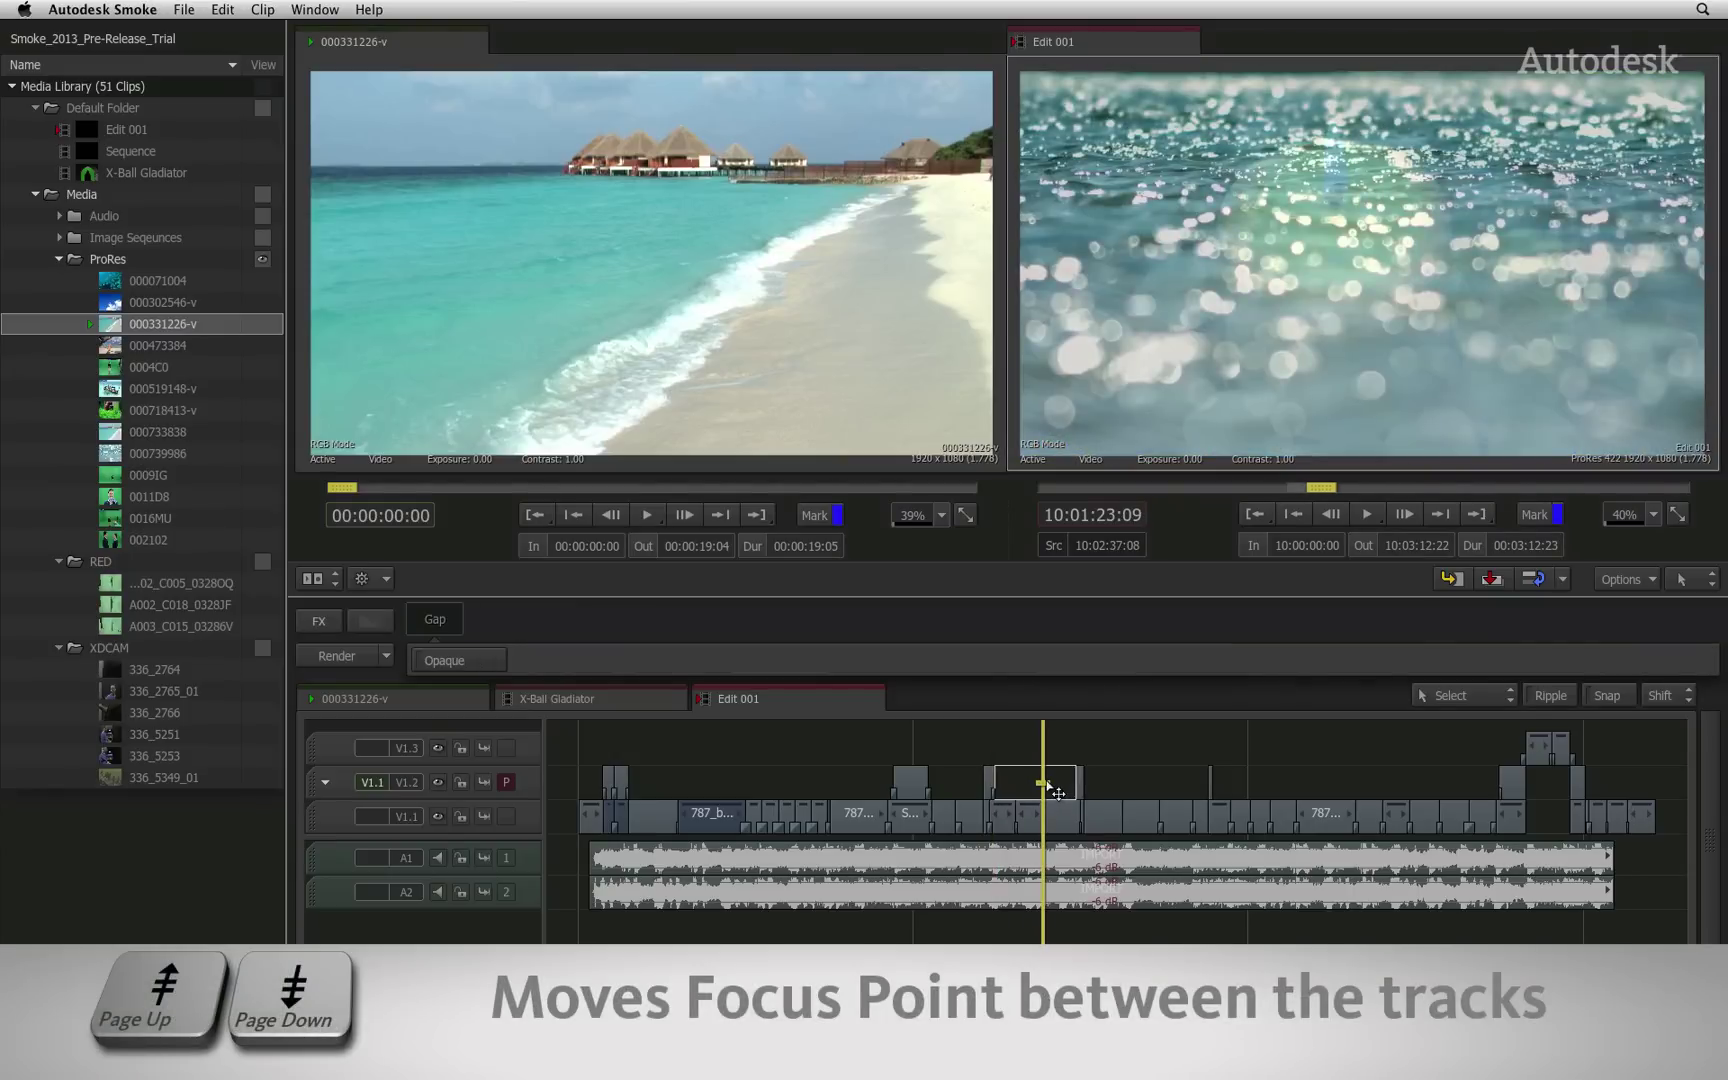
key("Page_Down")
key("Down")
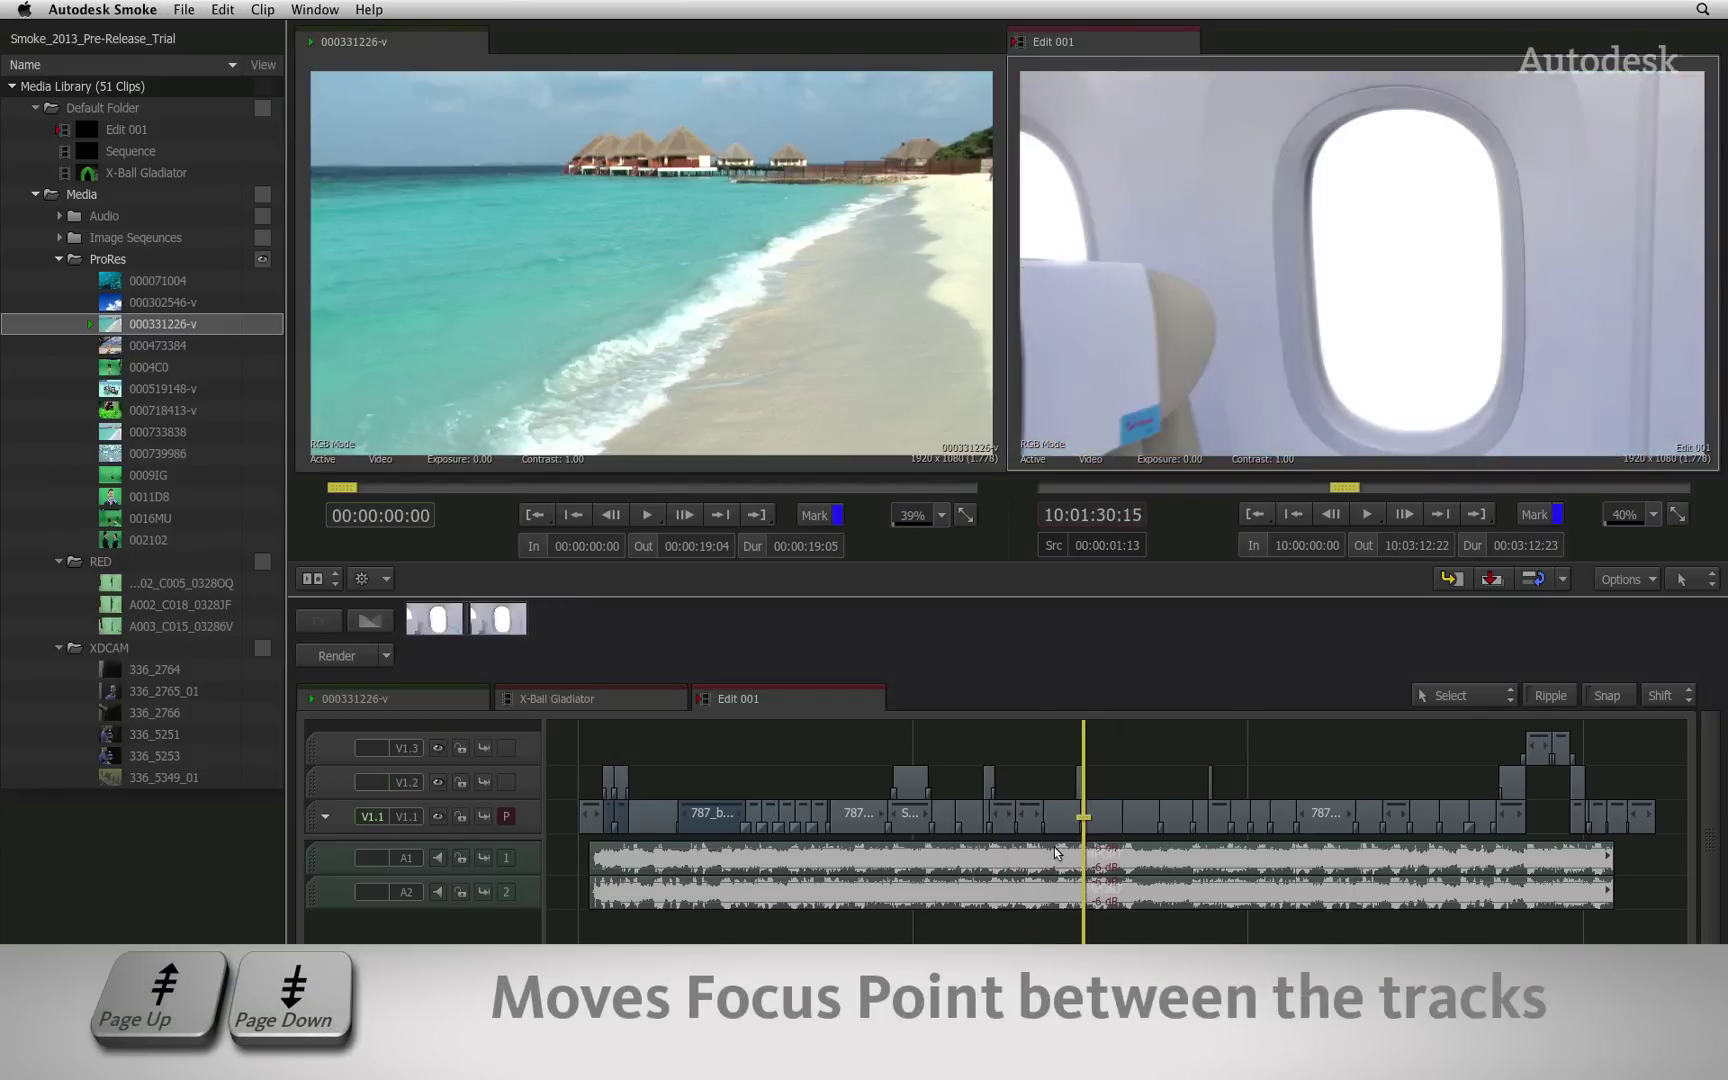
key("Down")
key("Down")
key("Page_Up")
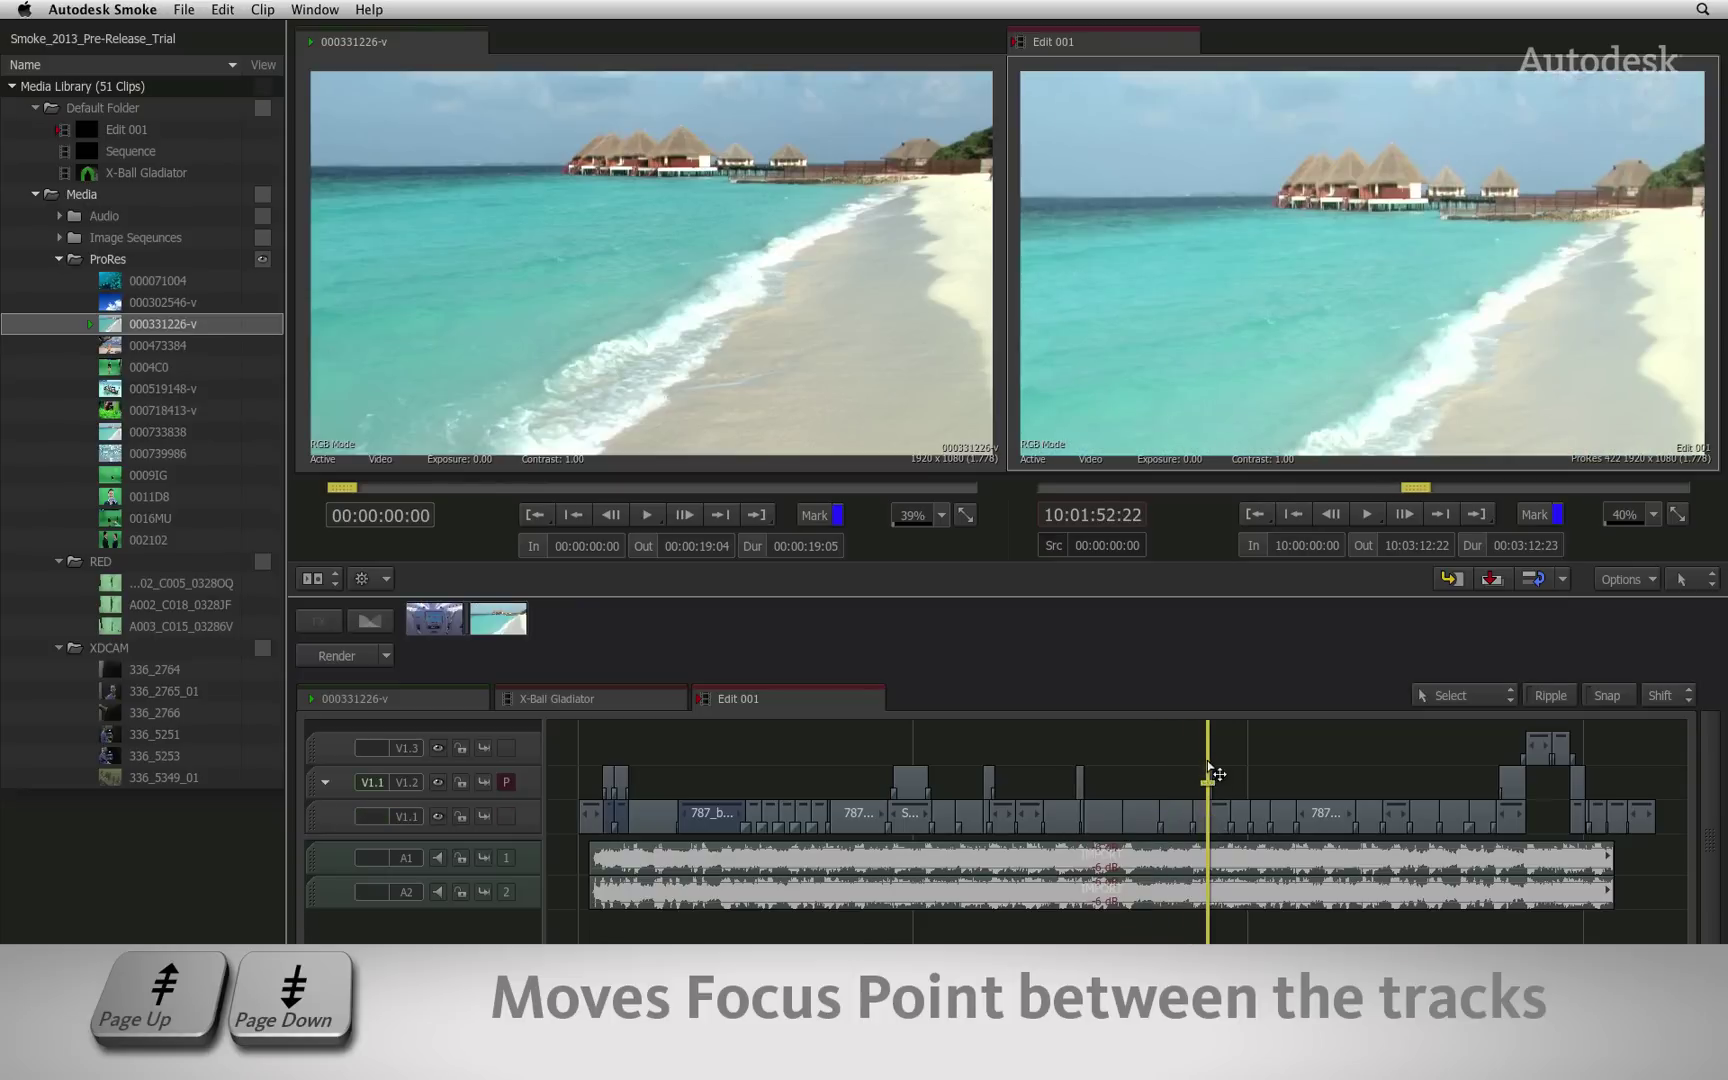
key("Page_Up")
key("Down")
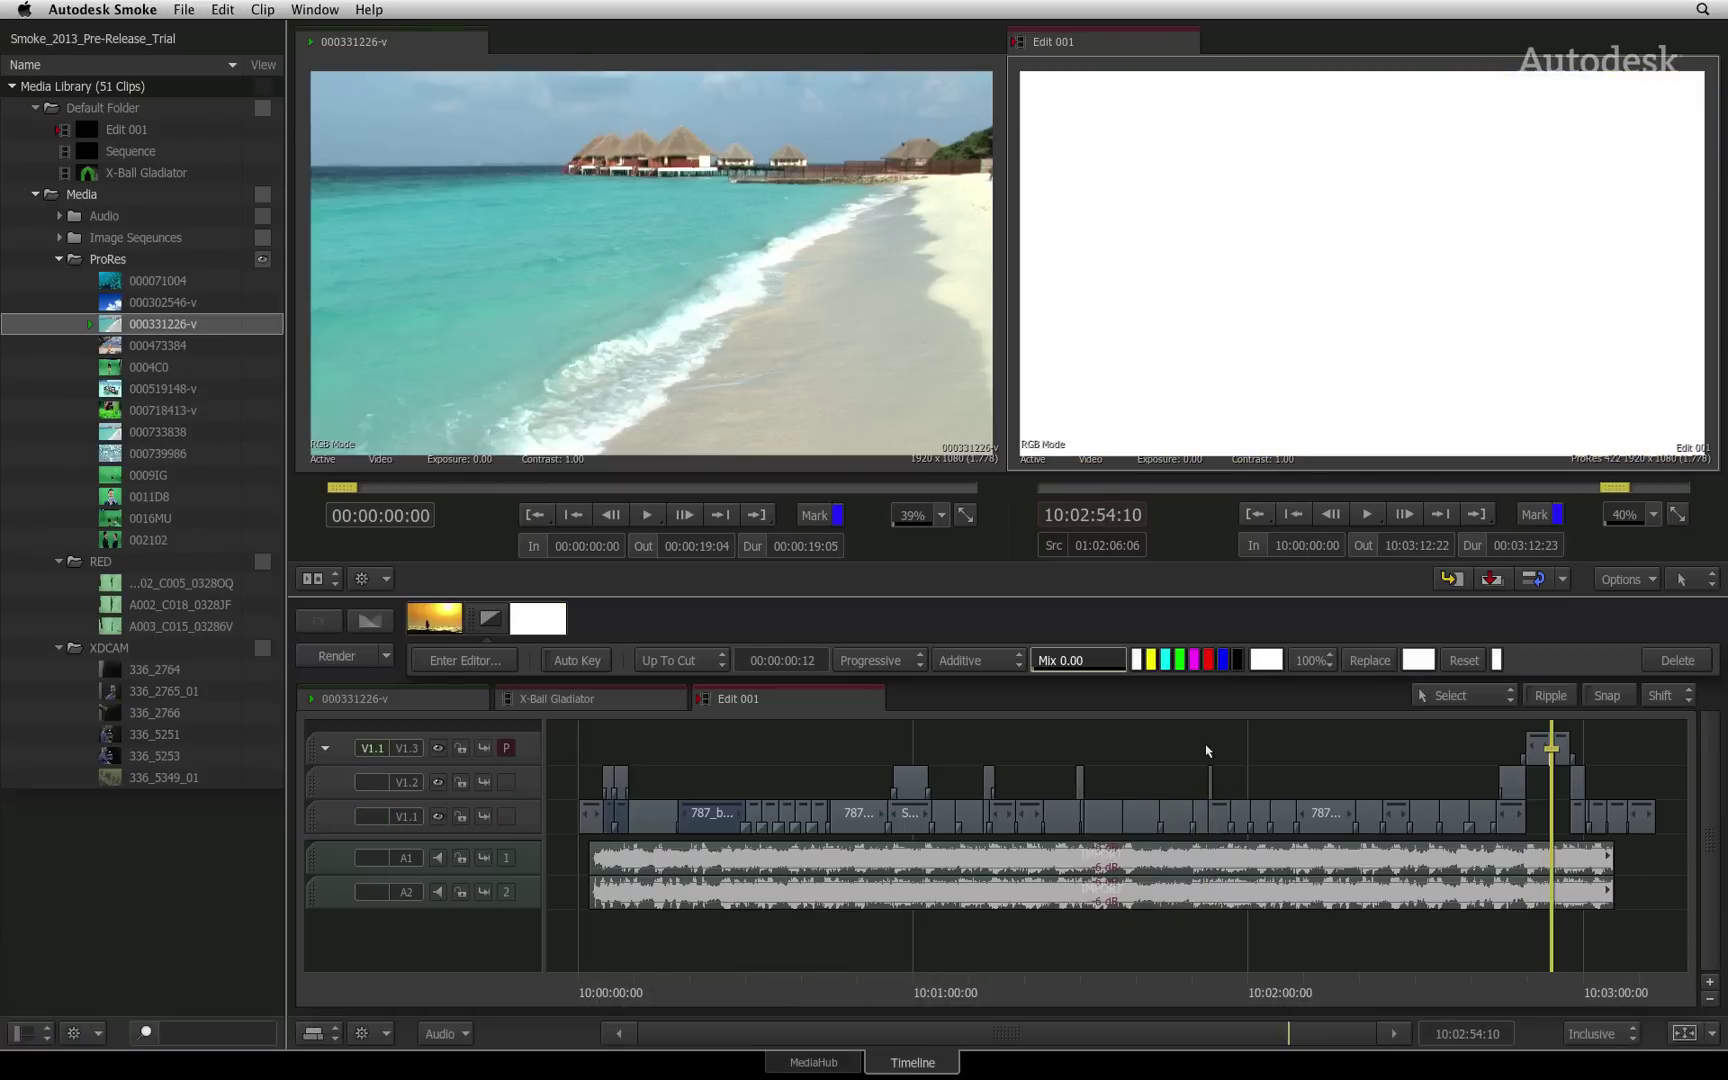
Step through all-track transitions with Ctrl+Down and the transition buttons, then drag back to 10:01:40:04.
left_click_drag(1474, 1000, 1293, 995)
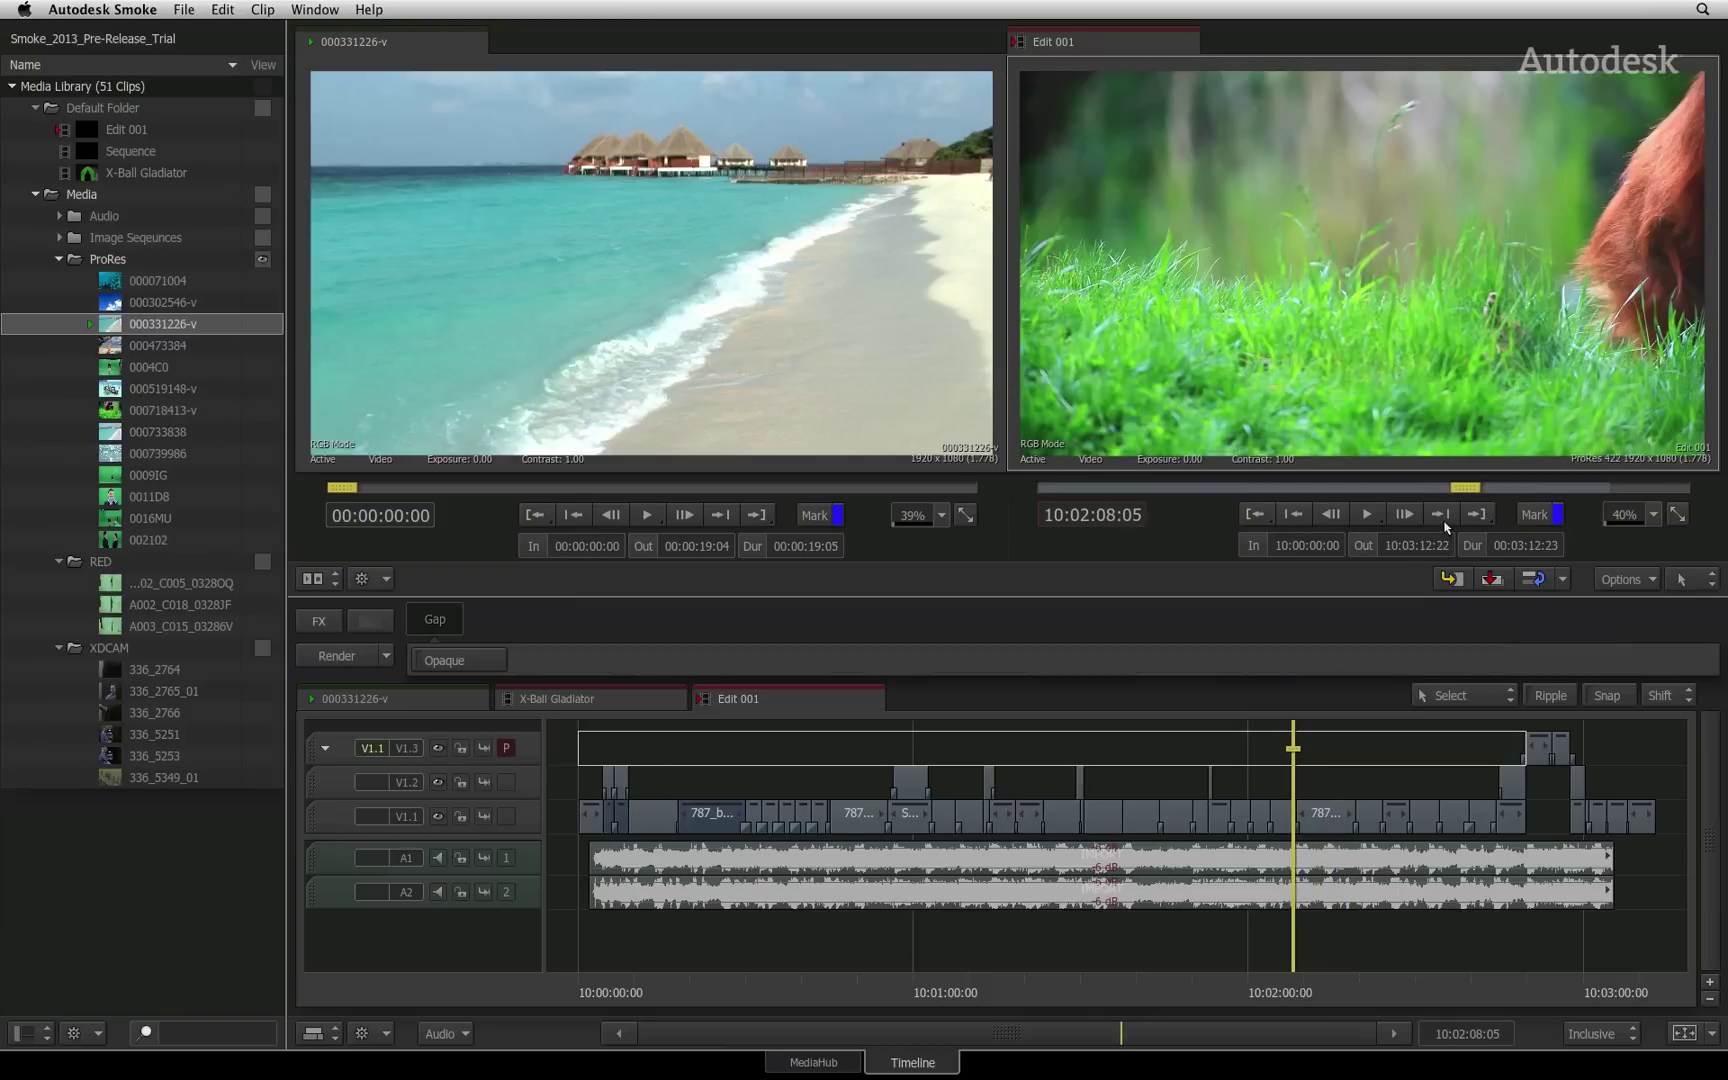
key("ctrl+Down")
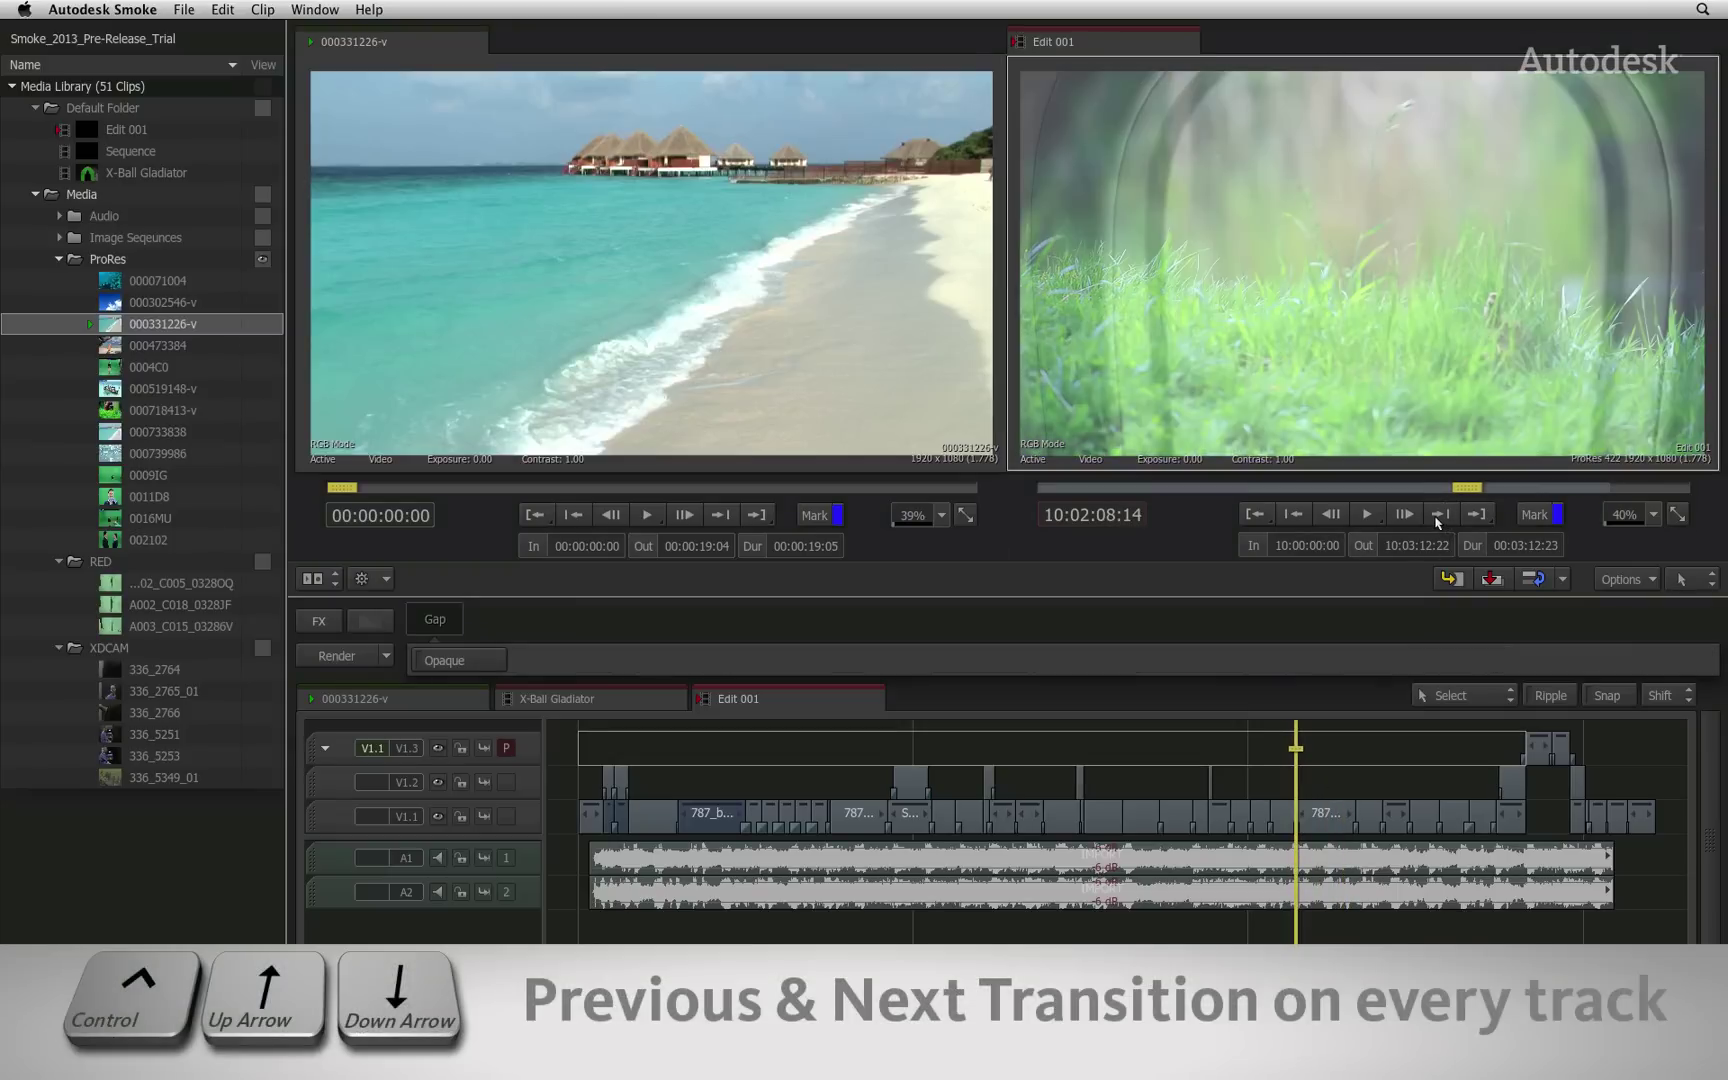
left_click(1437, 521)
left_click(1437, 521)
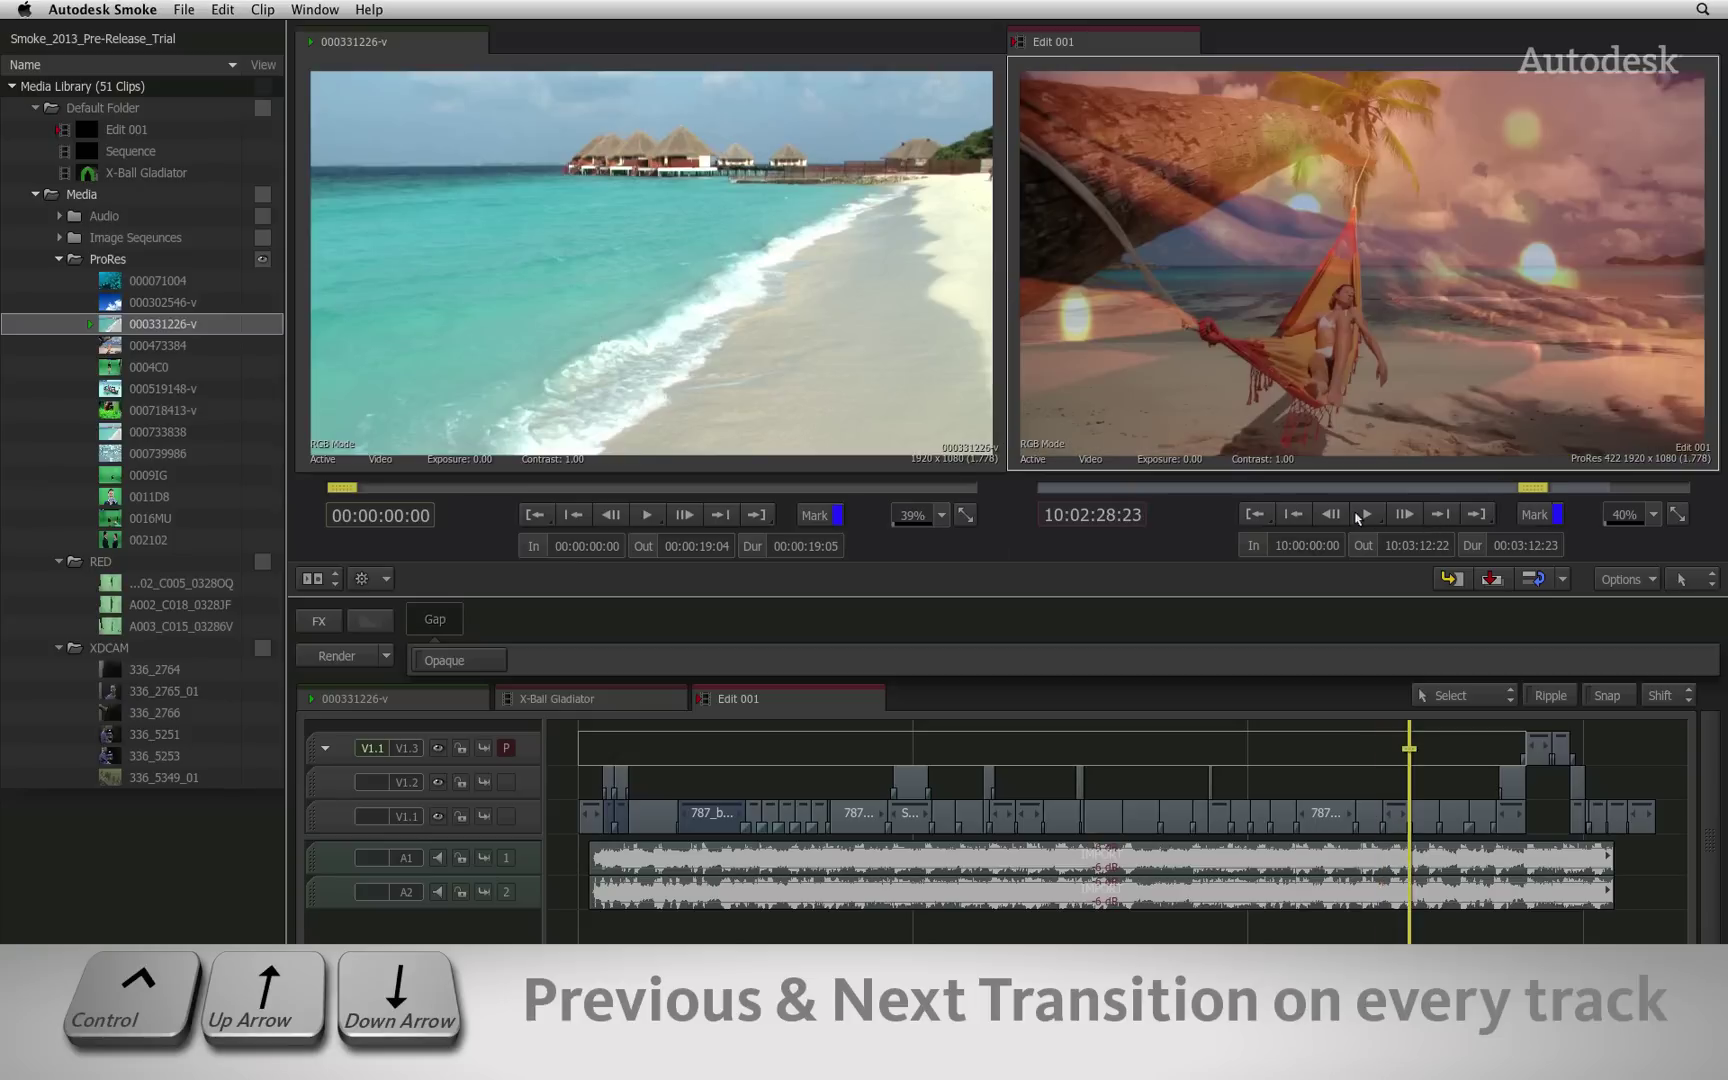
left_click(1294, 514)
left_click(1294, 514)
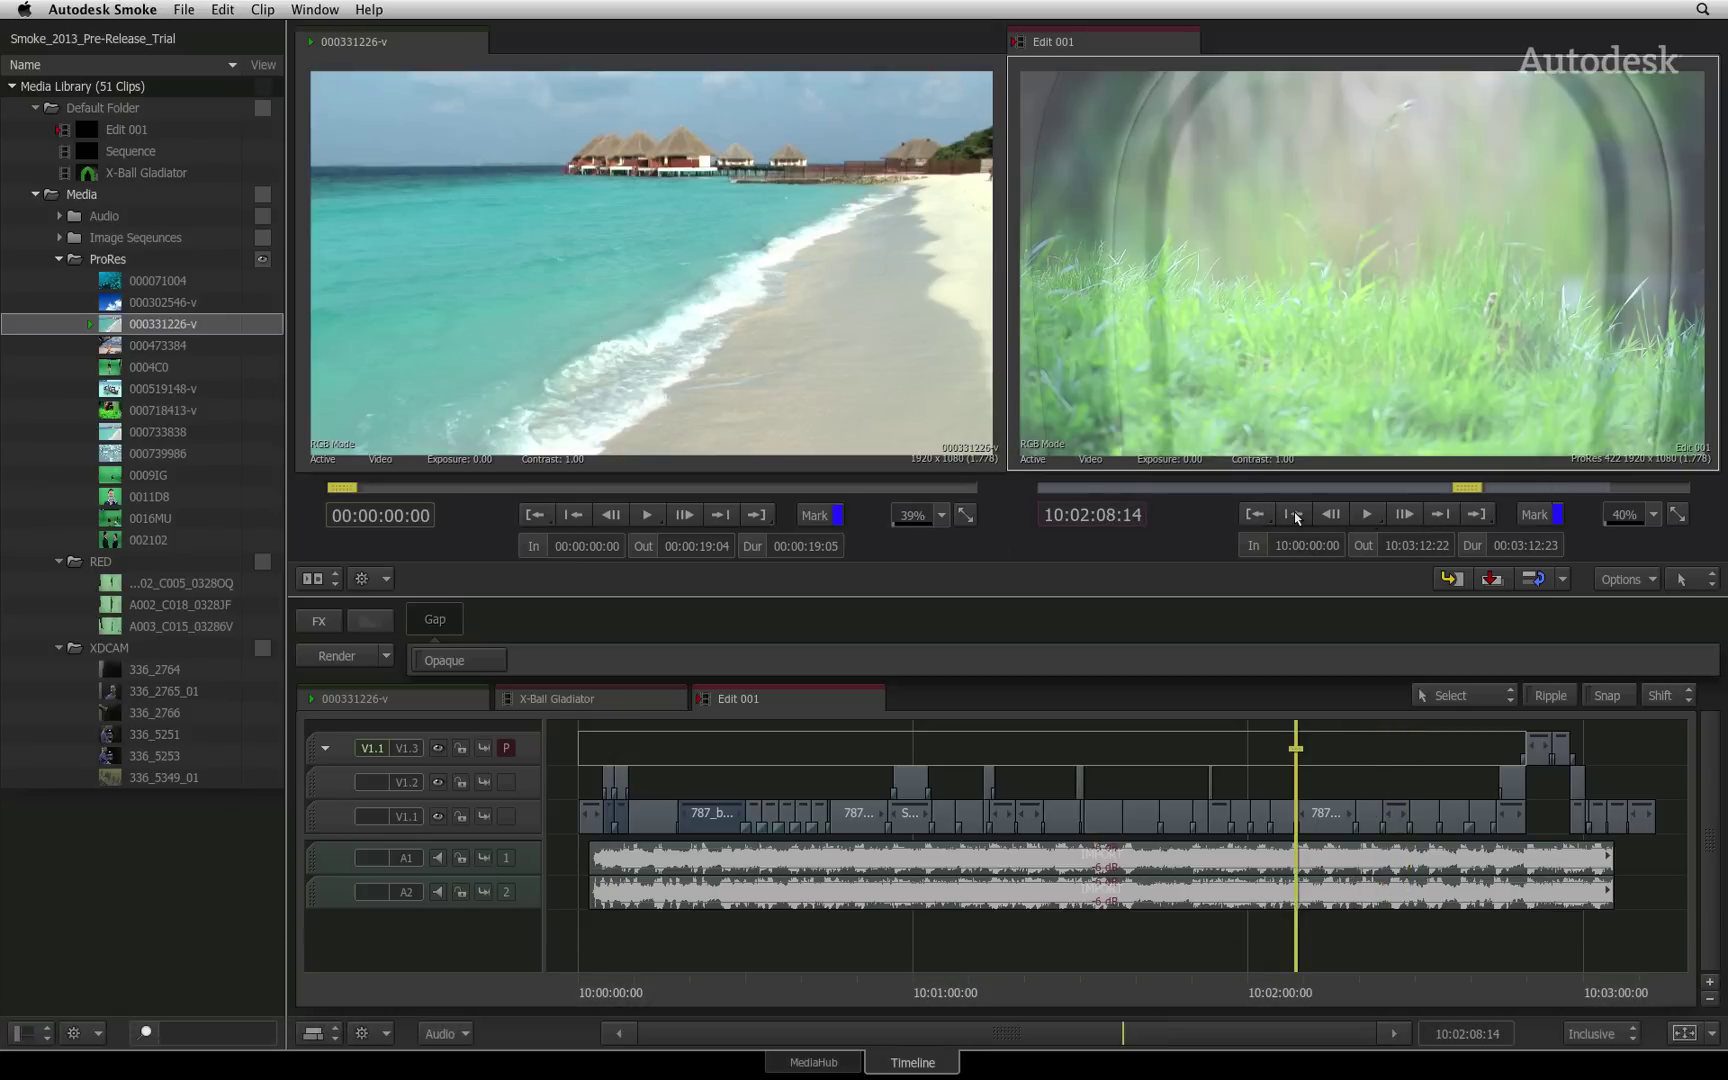
left_click_drag(1287, 995, 1138, 988)
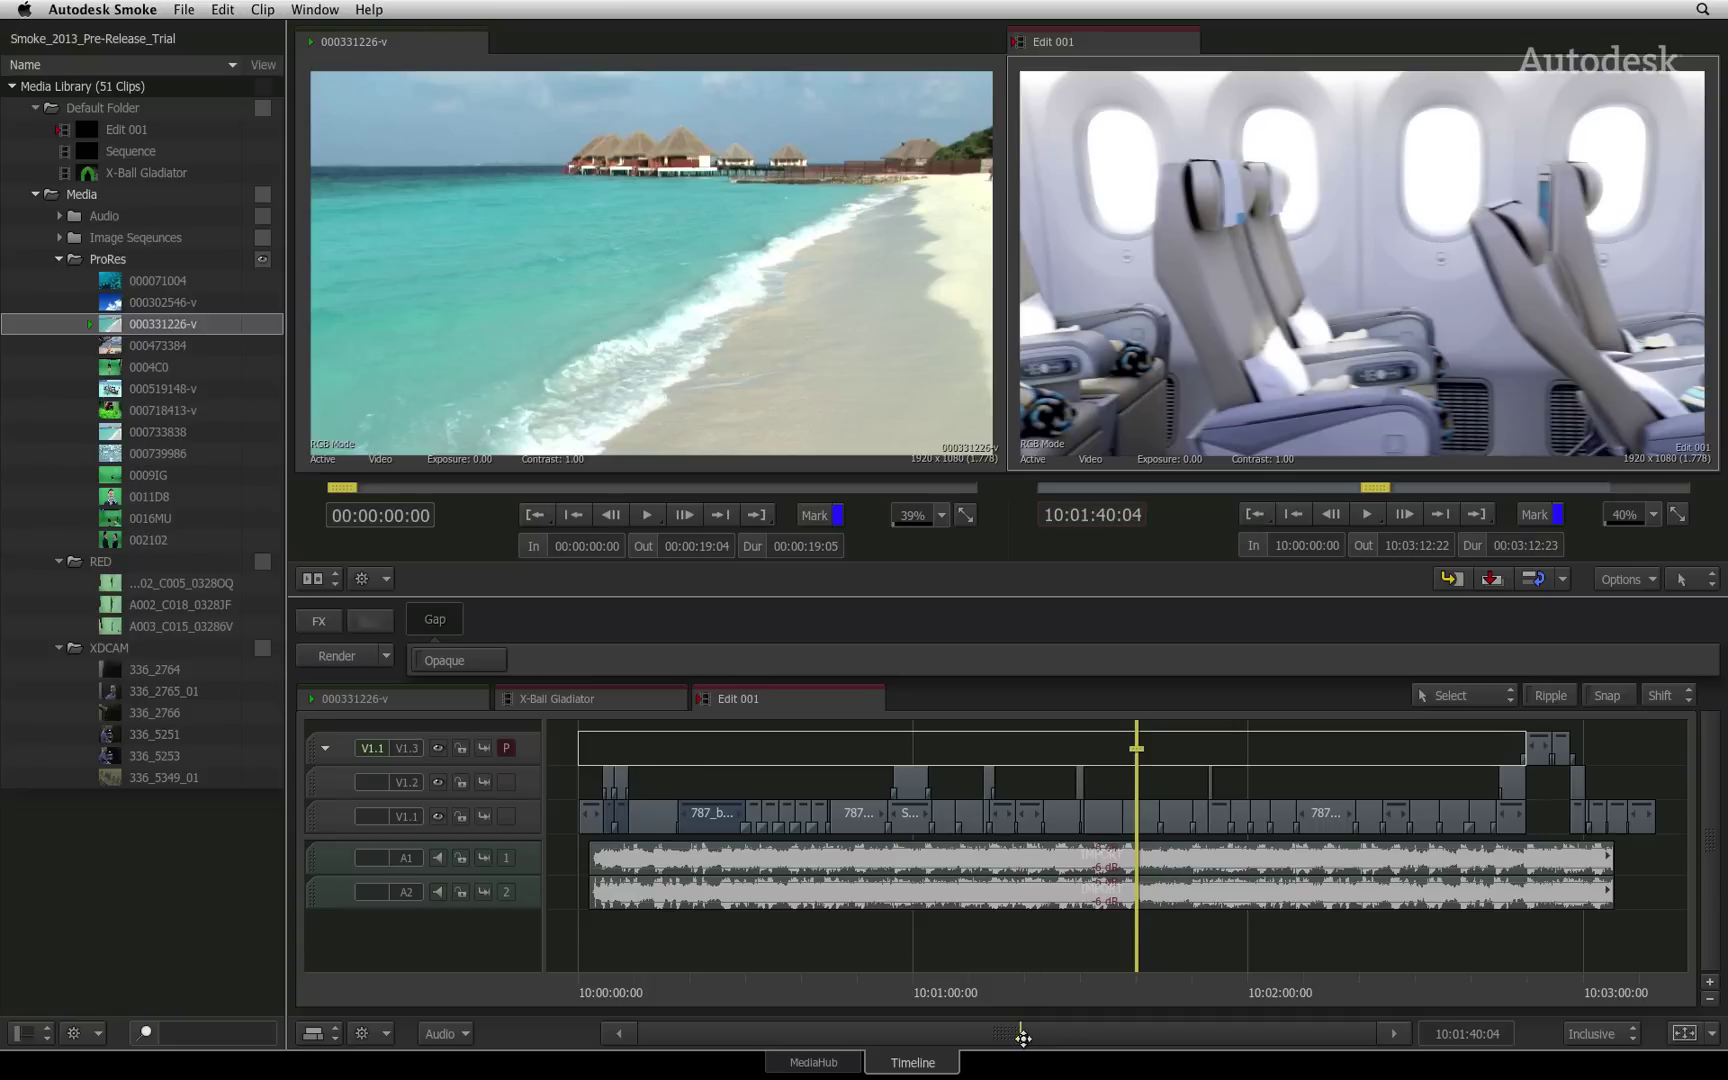
Zoom in from the scrollbar, then fit the whole 10:00:00–10:03:00 sequence into view.
mouse_move(1022, 1038)
left_mouse_down()
mouse_move(1014, 598)
mouse_move(1046, 868)
left_mouse_up()
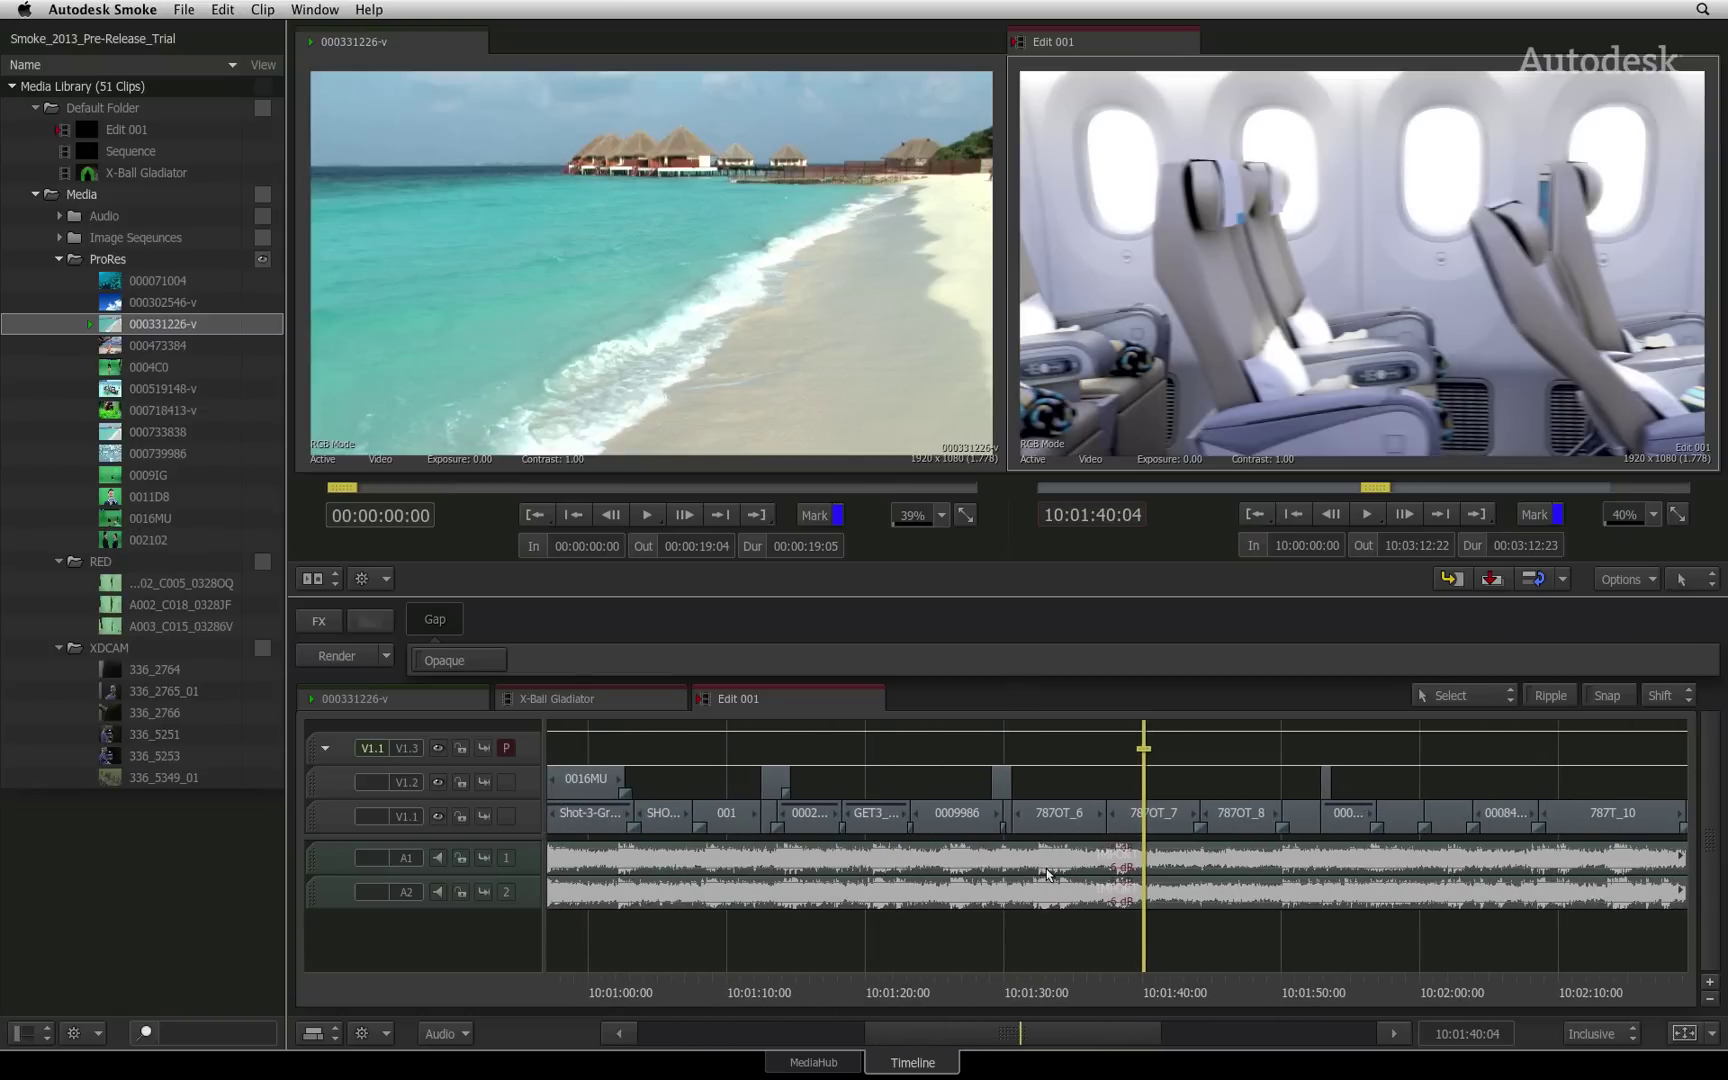
left_click(1684, 1033)
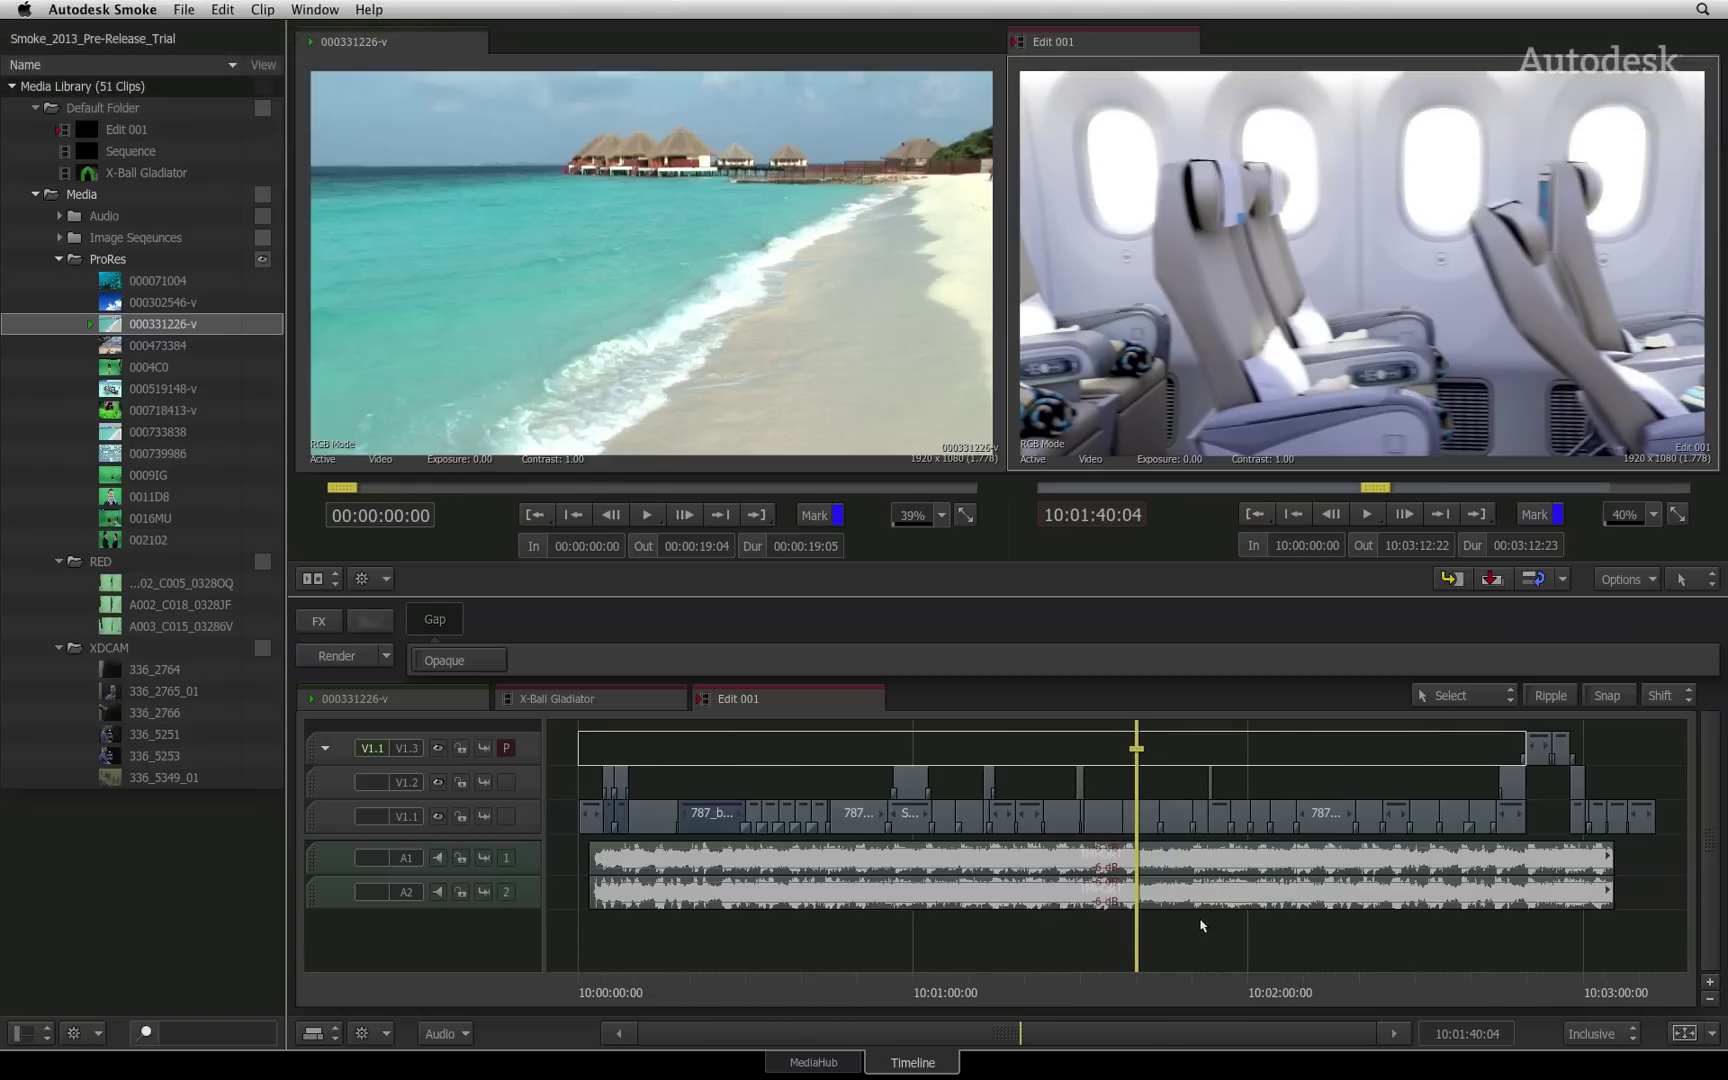
Zoom into a marked region around 10:01:40 with Option+Z, then Command+ twice and Command- twice.
key("alt+z")
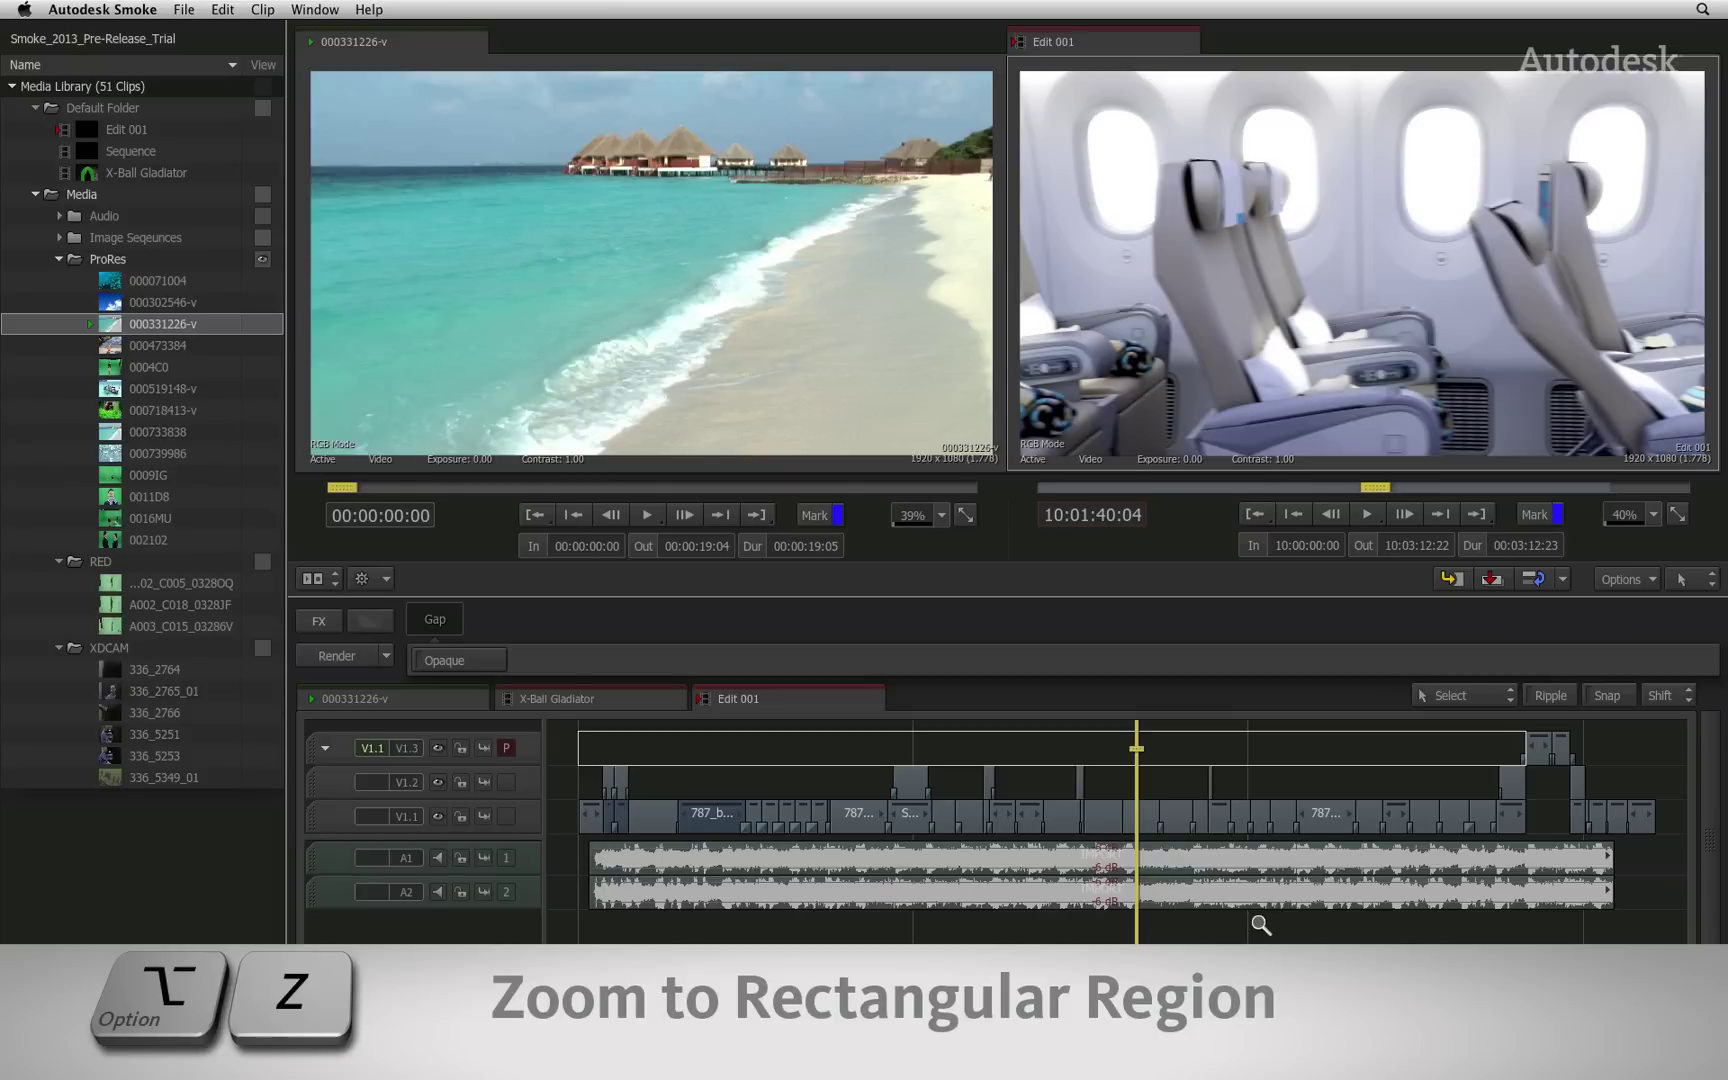
left_click_drag(1261, 925, 1022, 733)
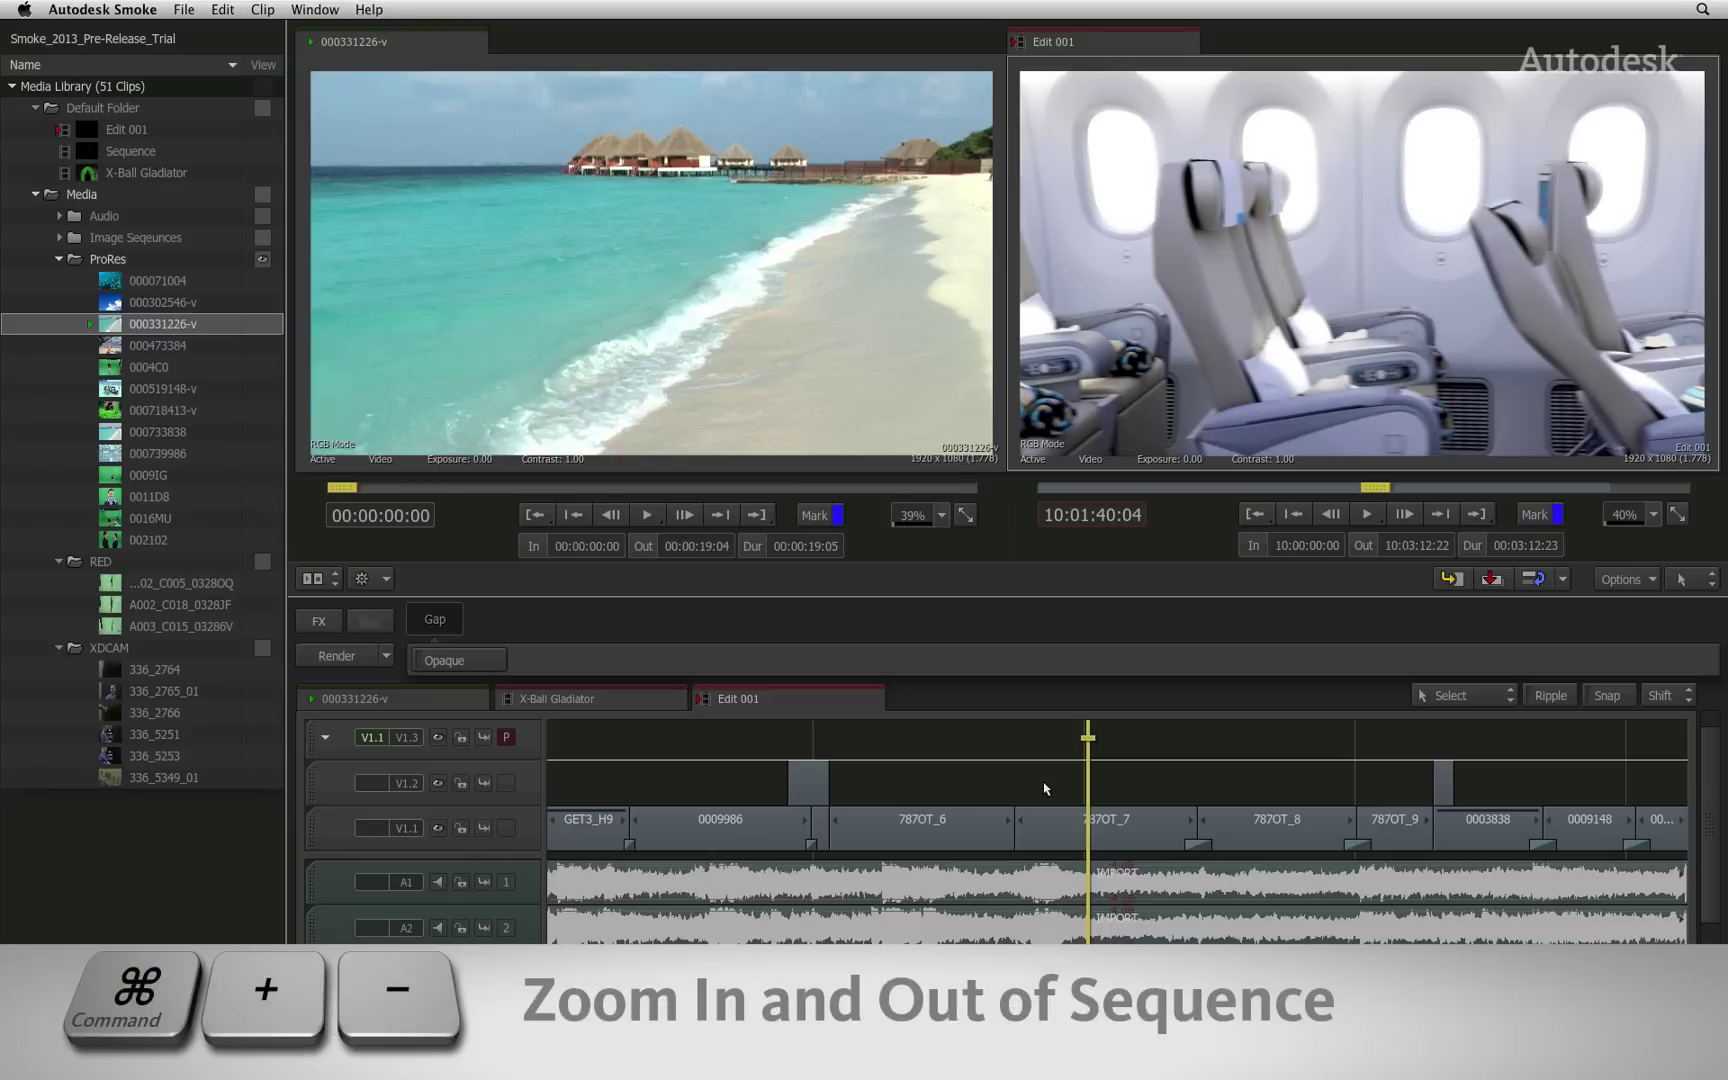
key("super+plus")
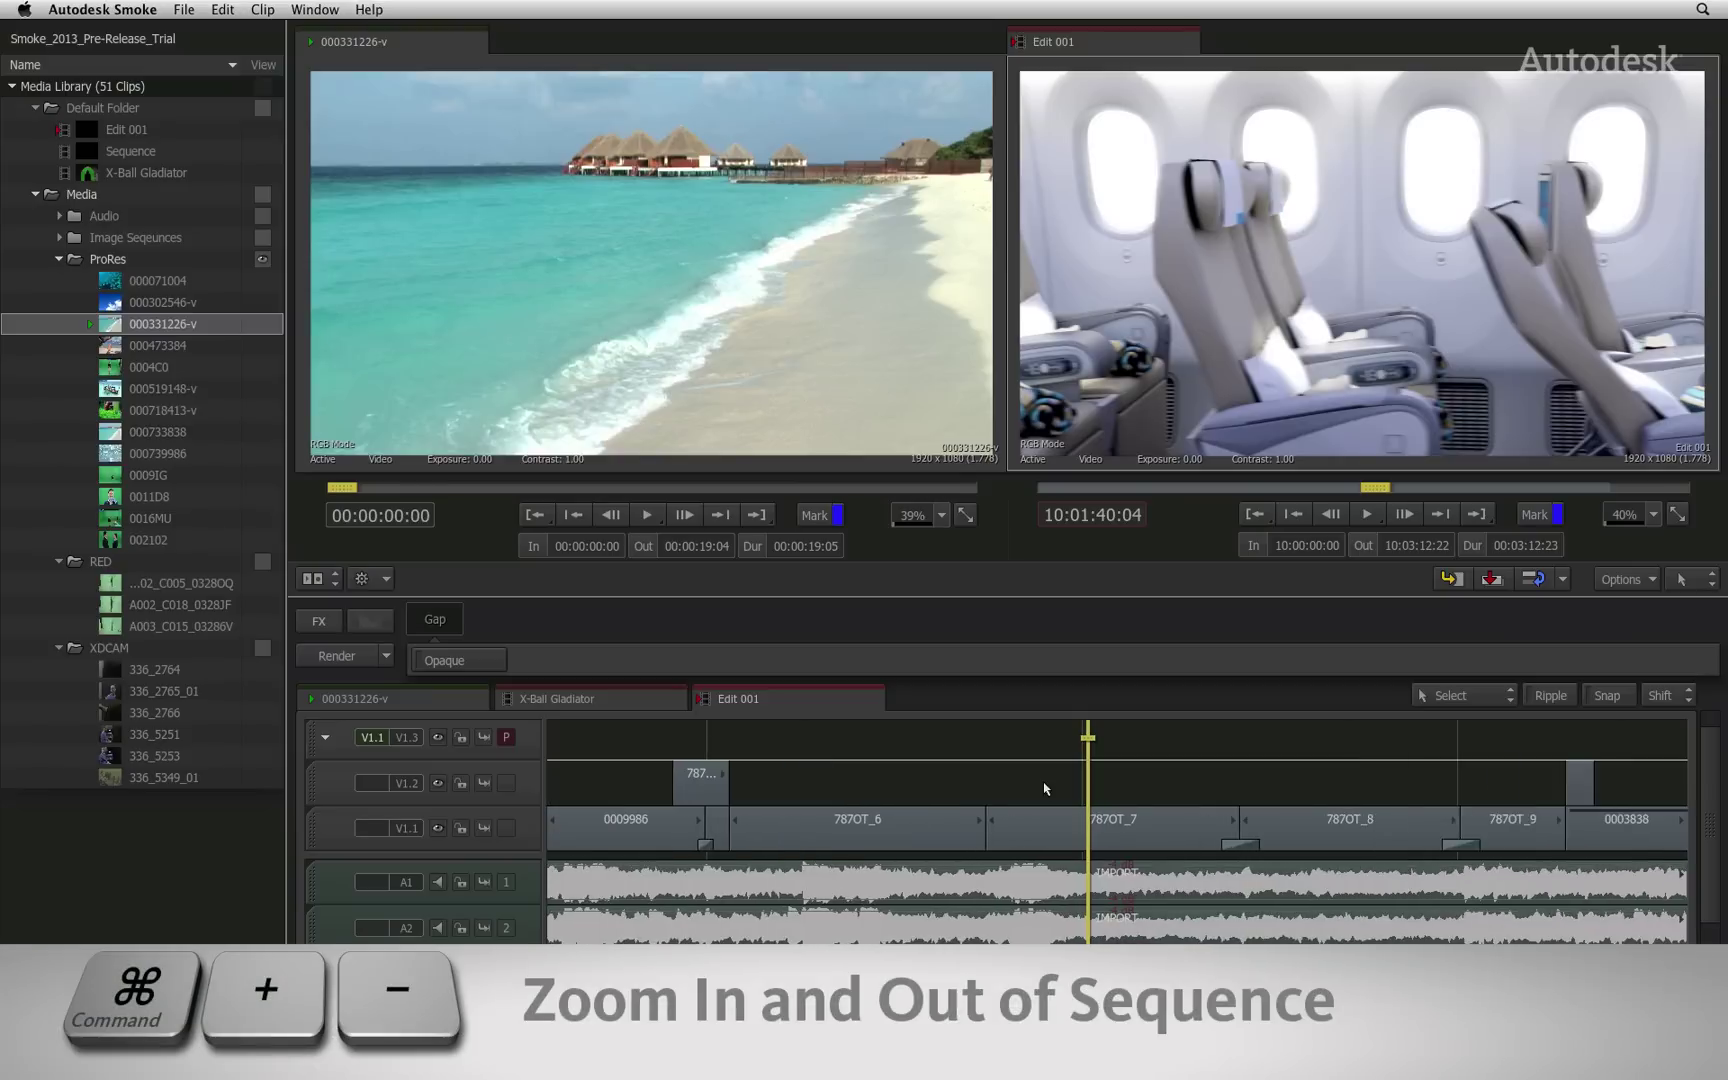
key("super+plus")
key("super+minus")
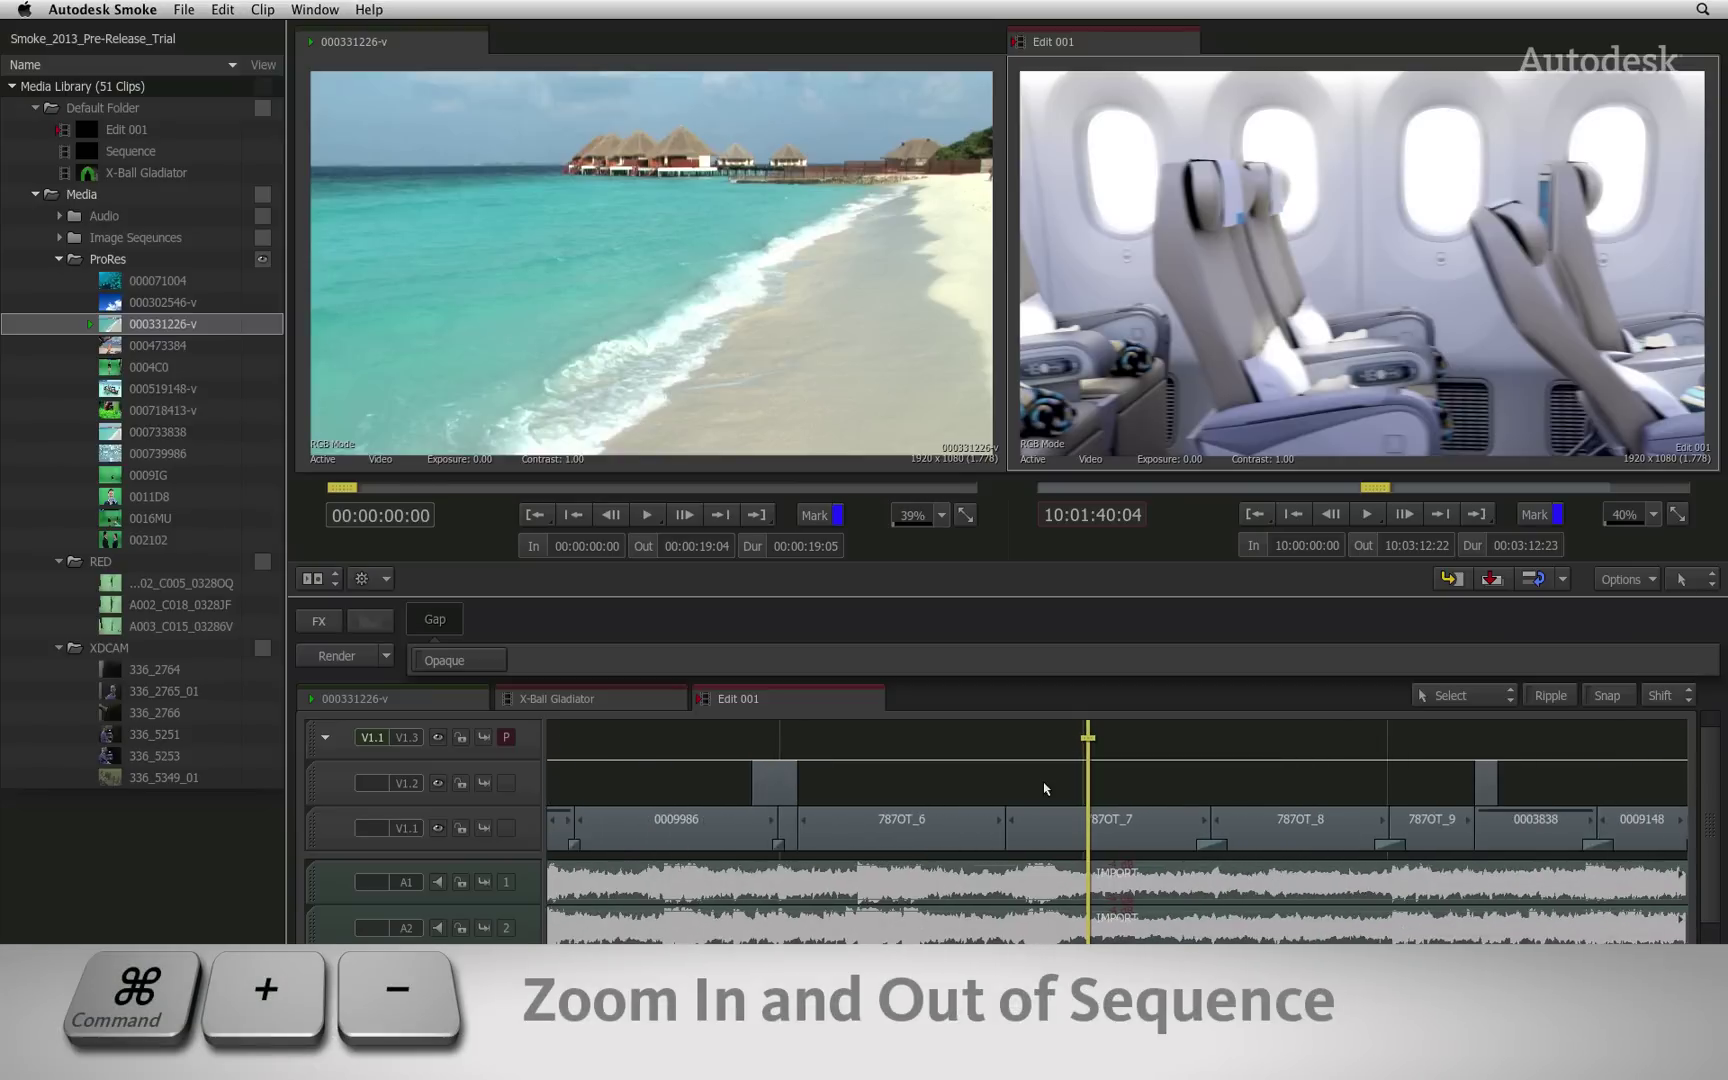
key("super+minus")
key("super+minus")
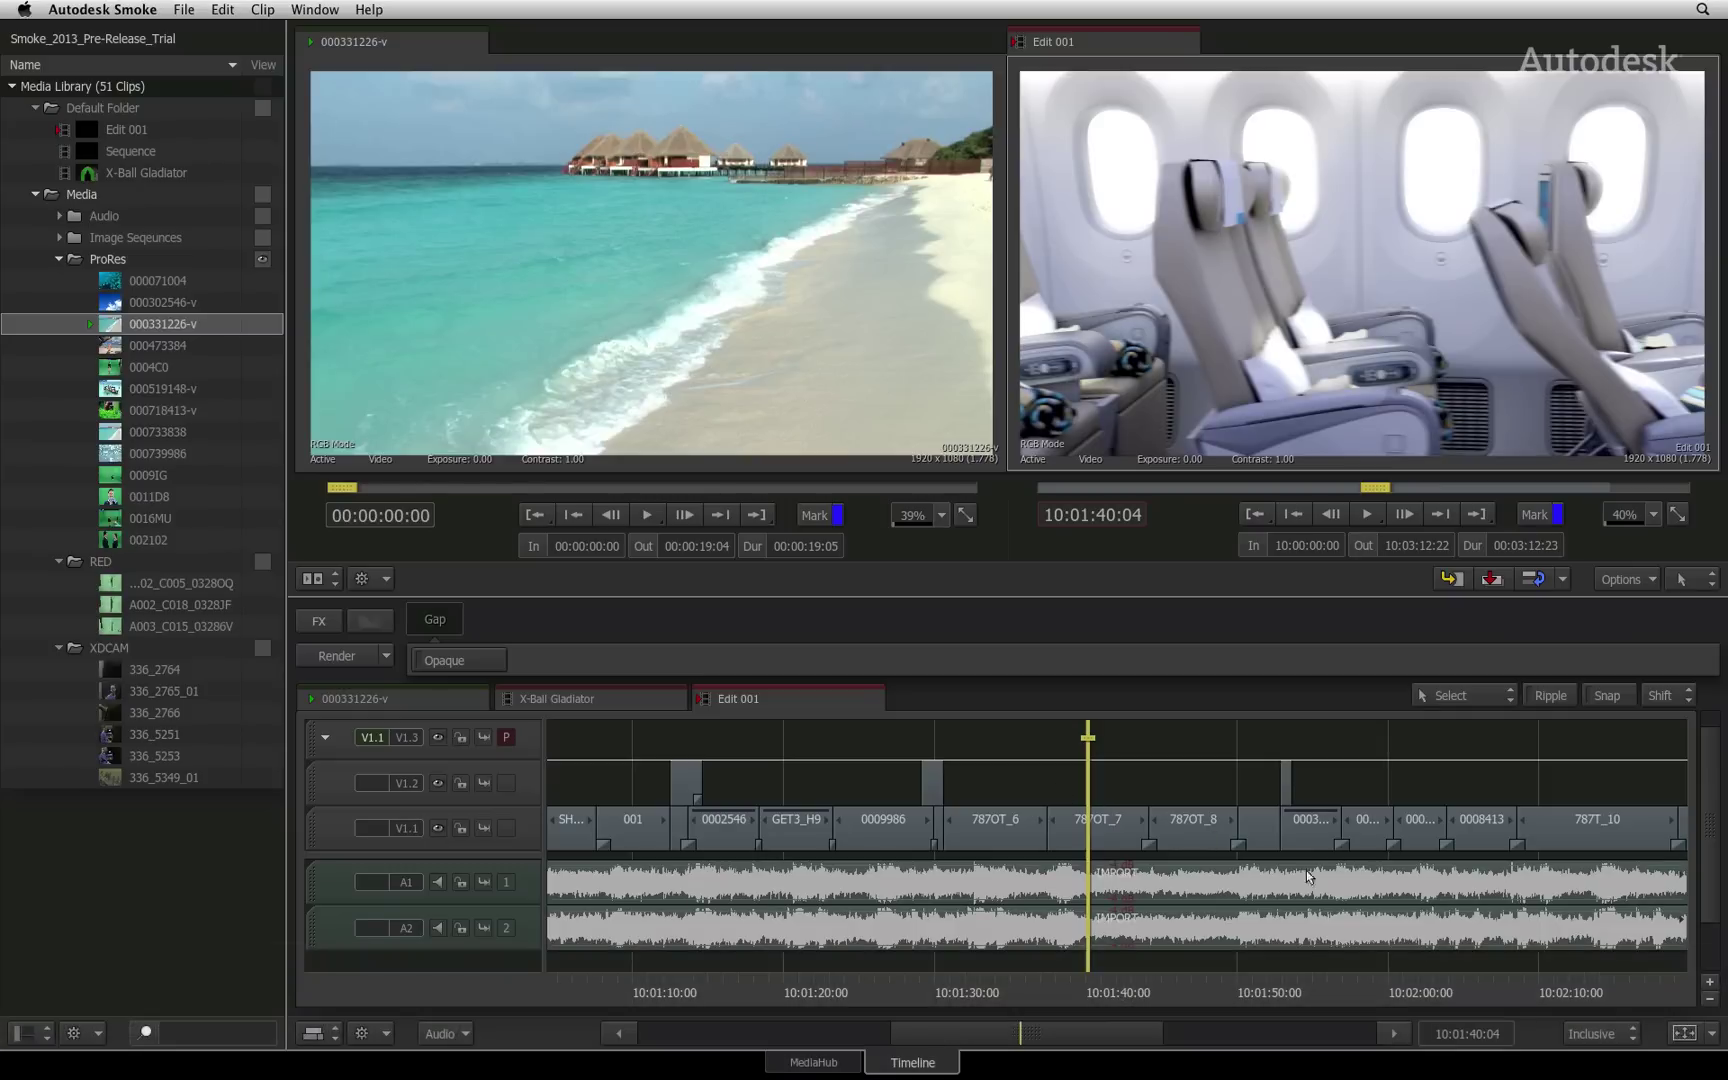
left_click(1712, 1034)
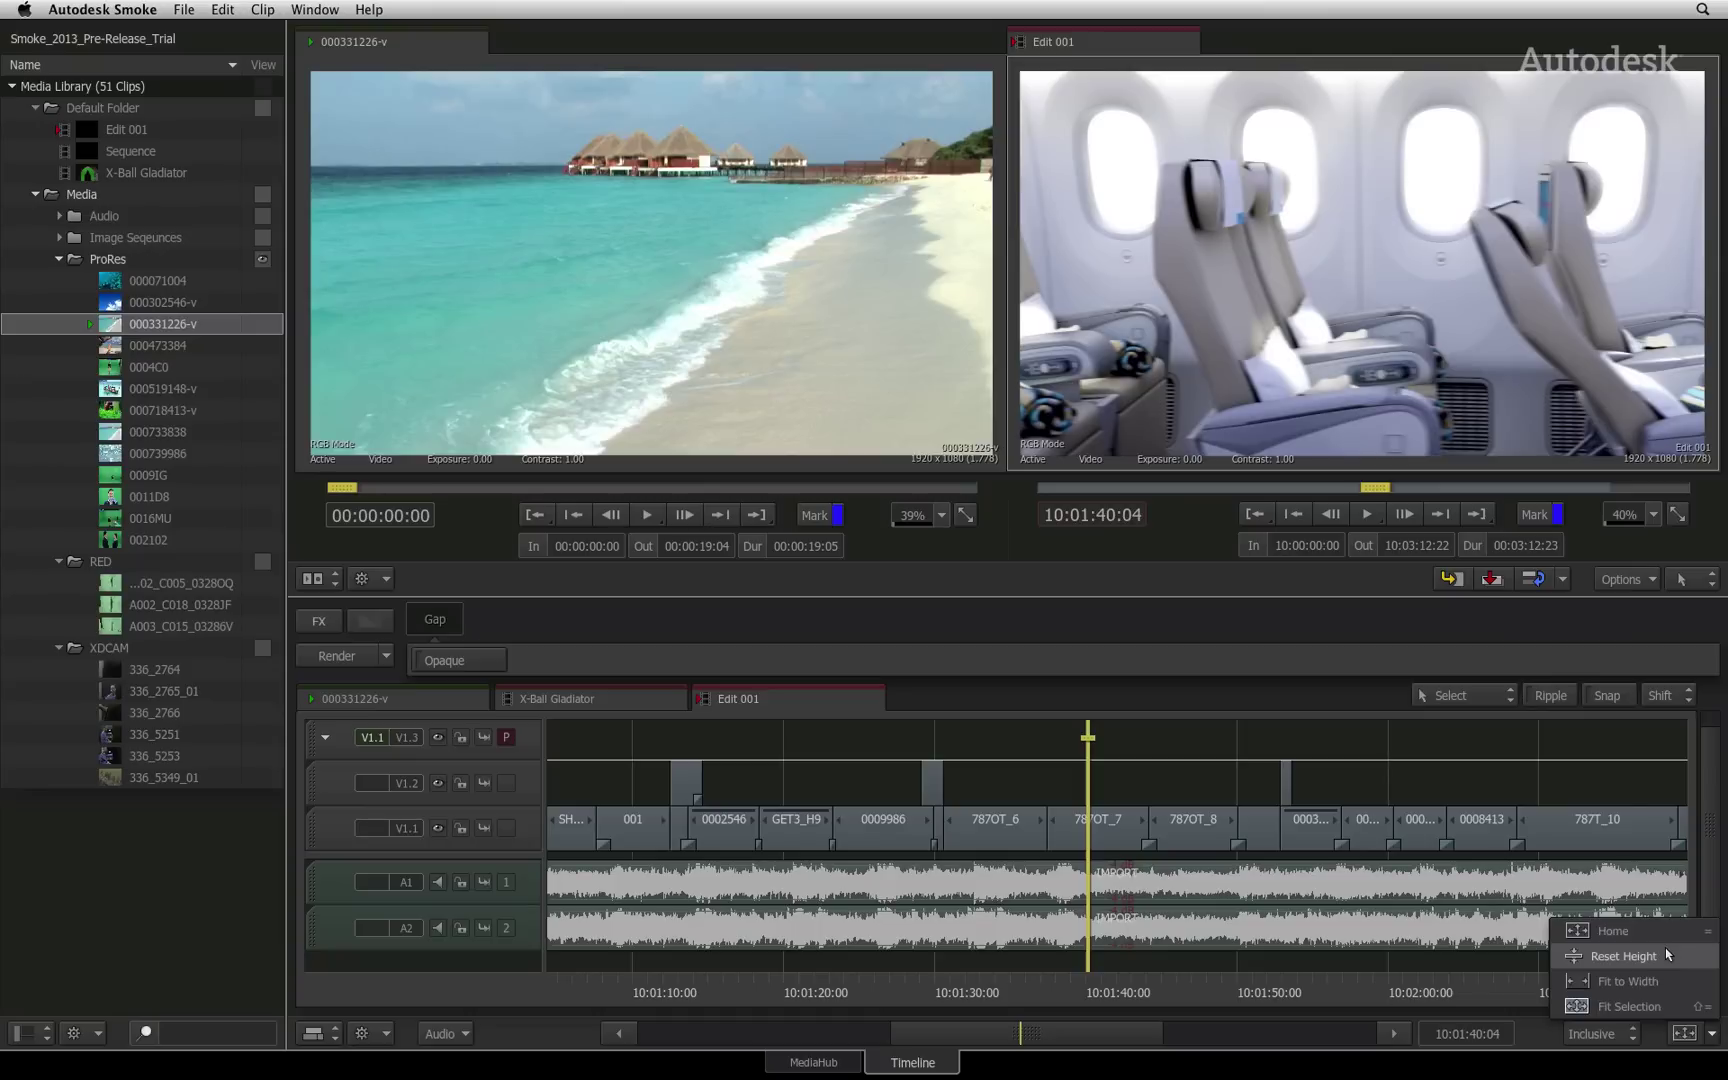
left_click(1668, 1006)
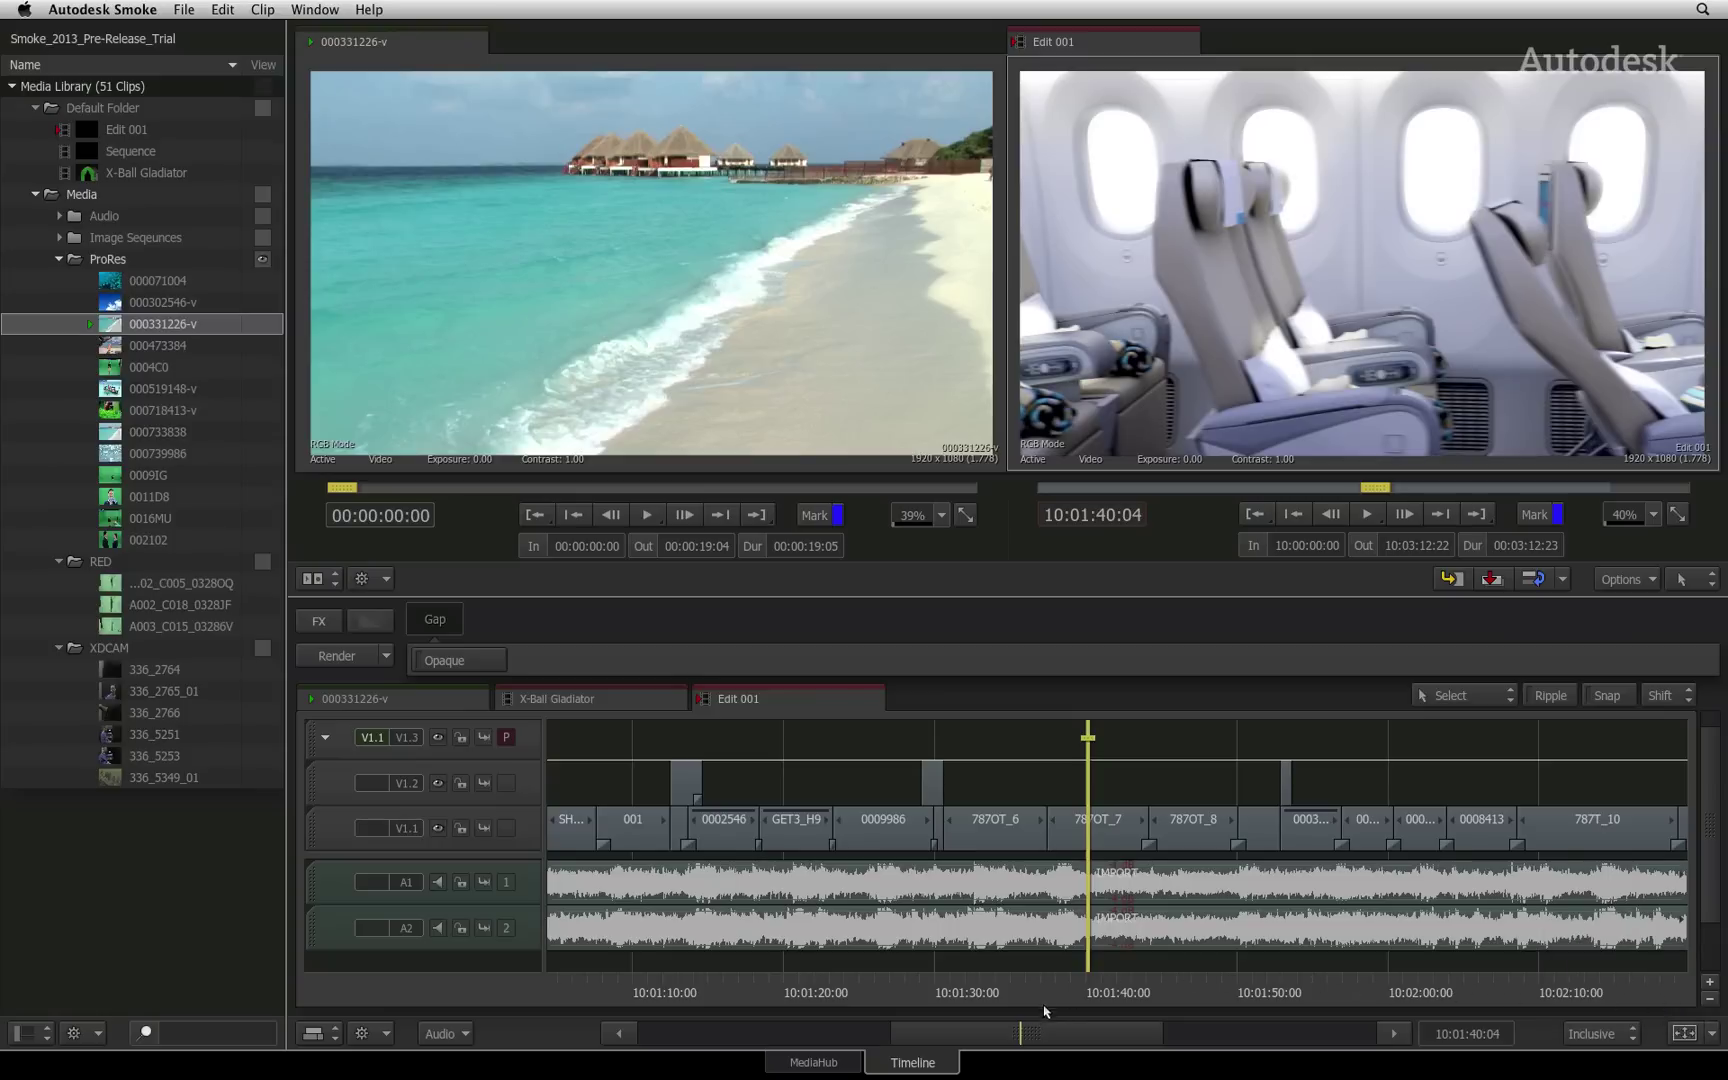
Pan the timeline to the sequence start and park the playhead at 10:00:36:07.
left_click_drag(1030, 1034, 1040, 1034)
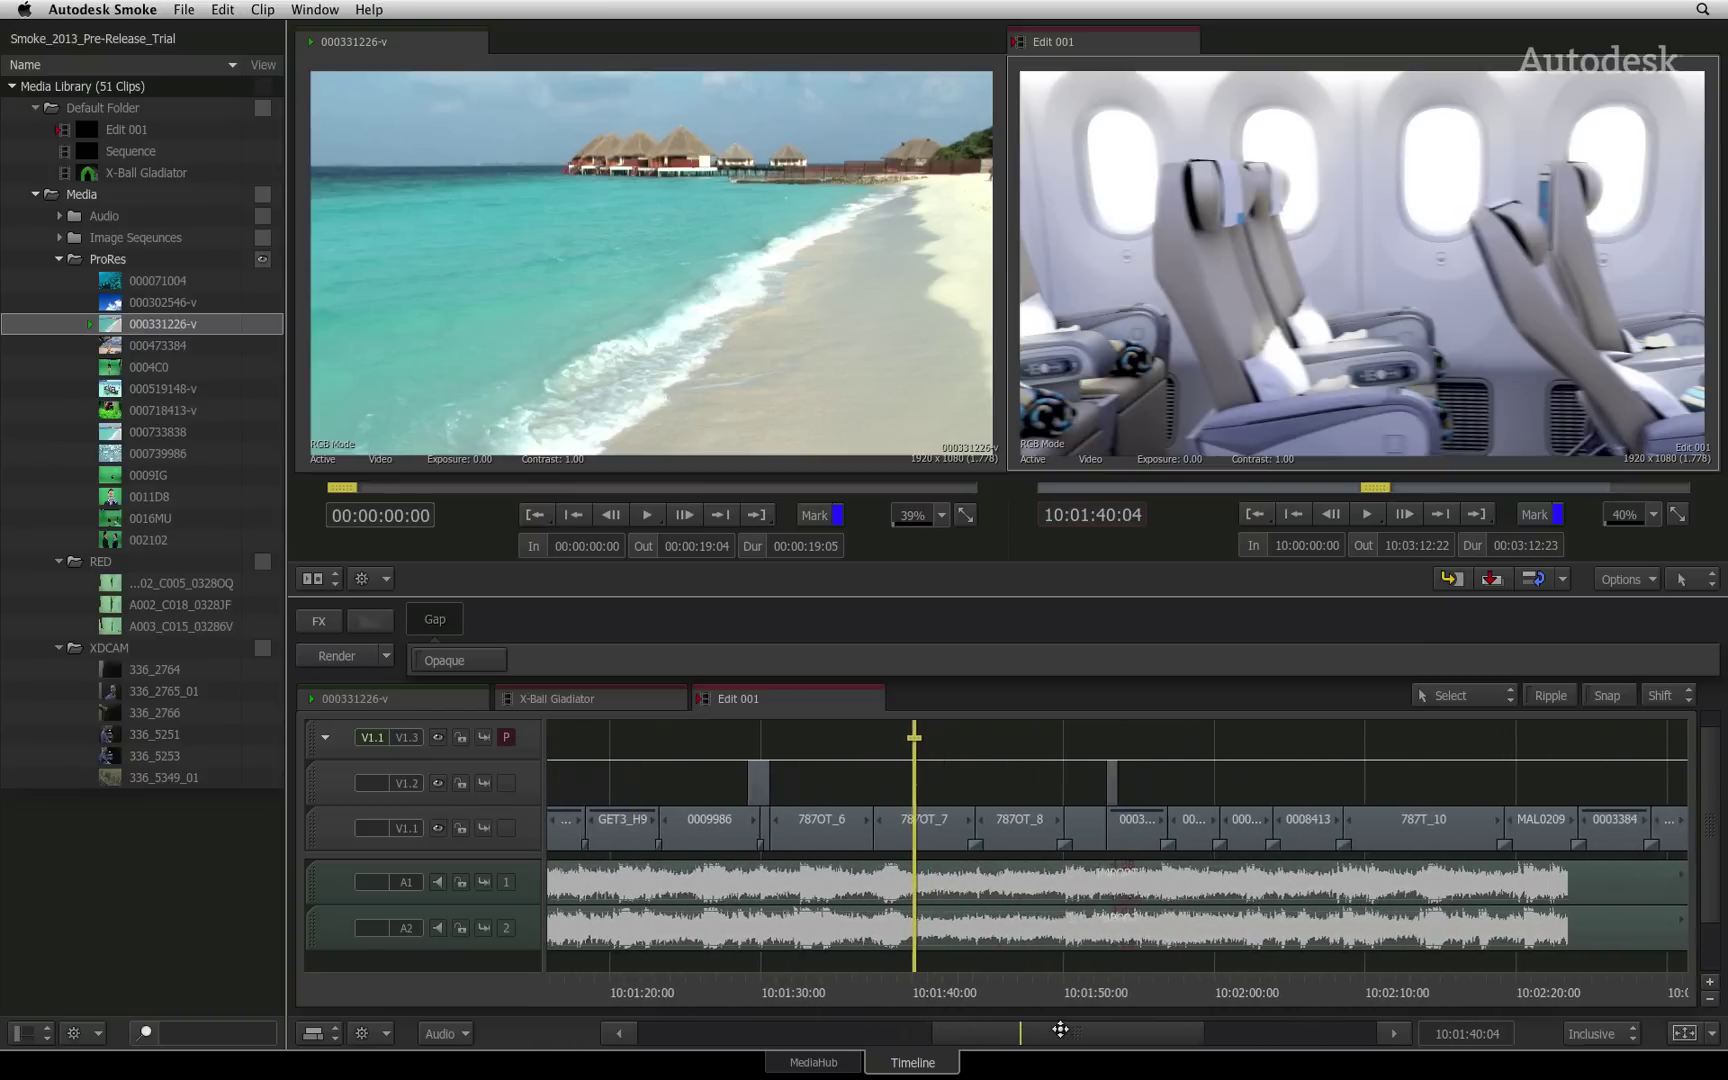
left_click_drag(1060, 1030, 1023, 1032)
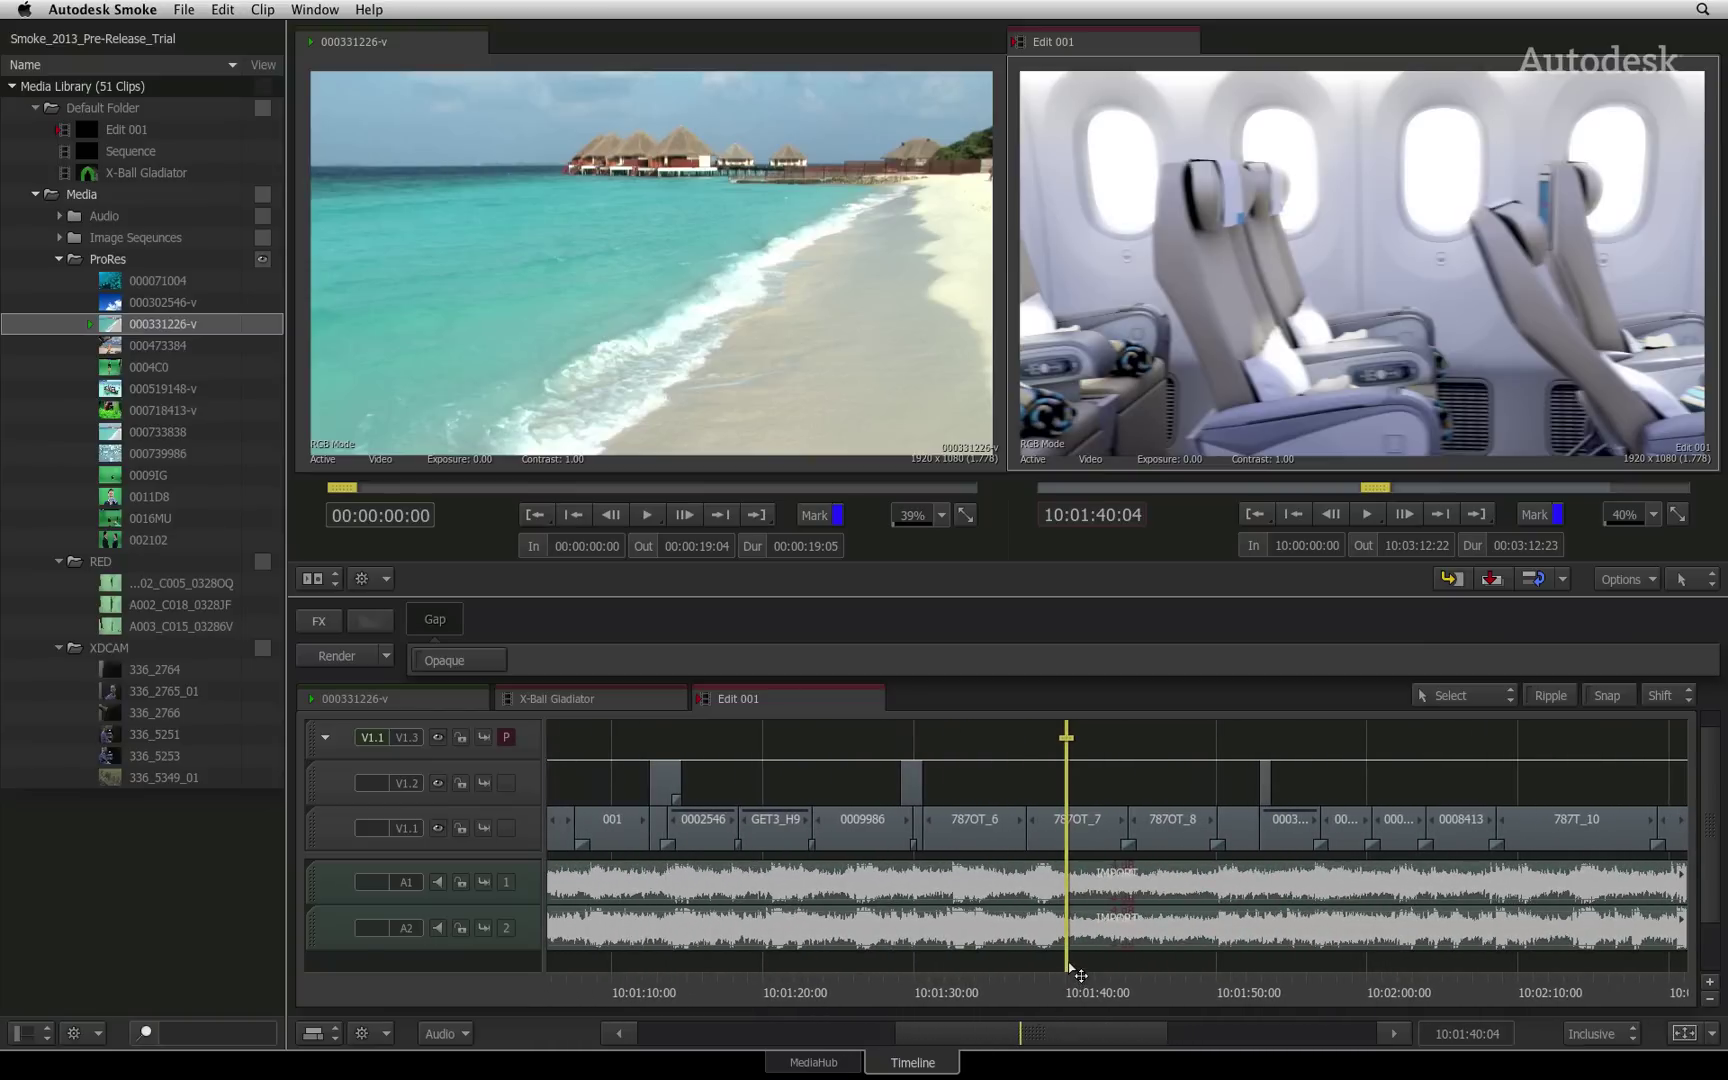
left_click_drag(1080, 975, 265, 940)
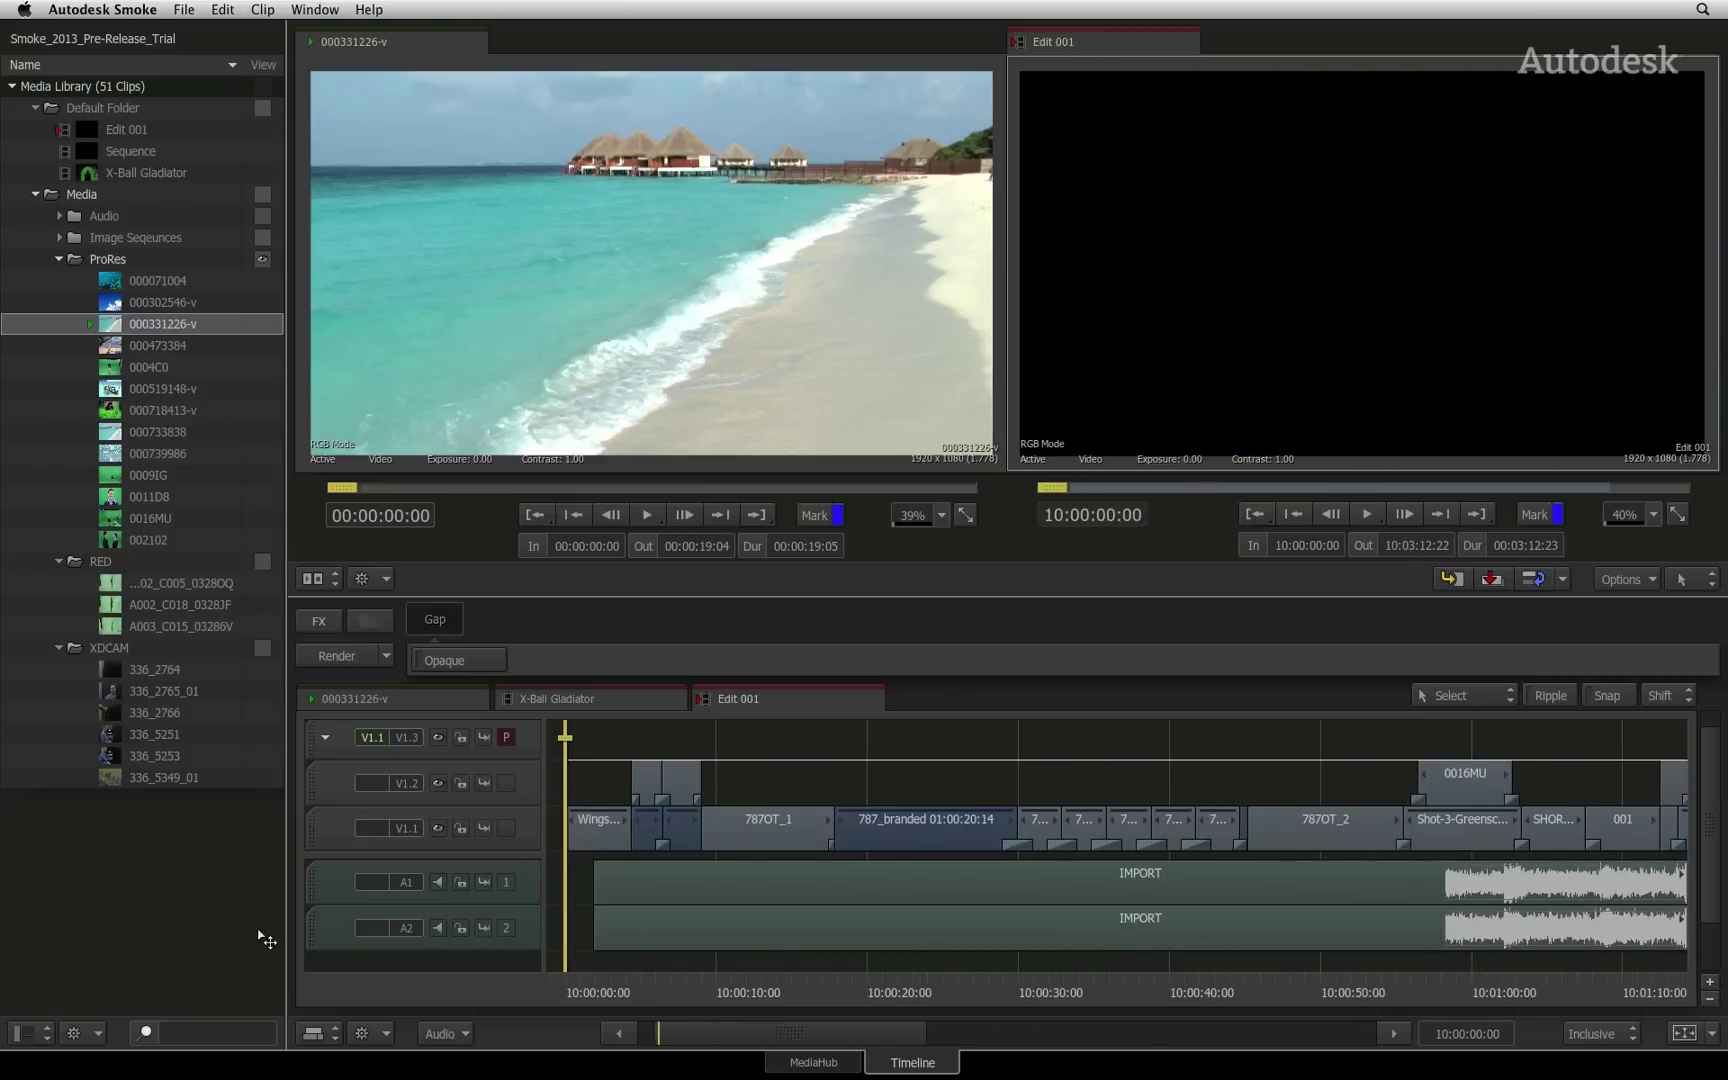
mouse_move(830, 965)
left_mouse_down()
mouse_move(1725, 975)
mouse_move(228, 875)
mouse_move(1120, 915)
left_mouse_up()
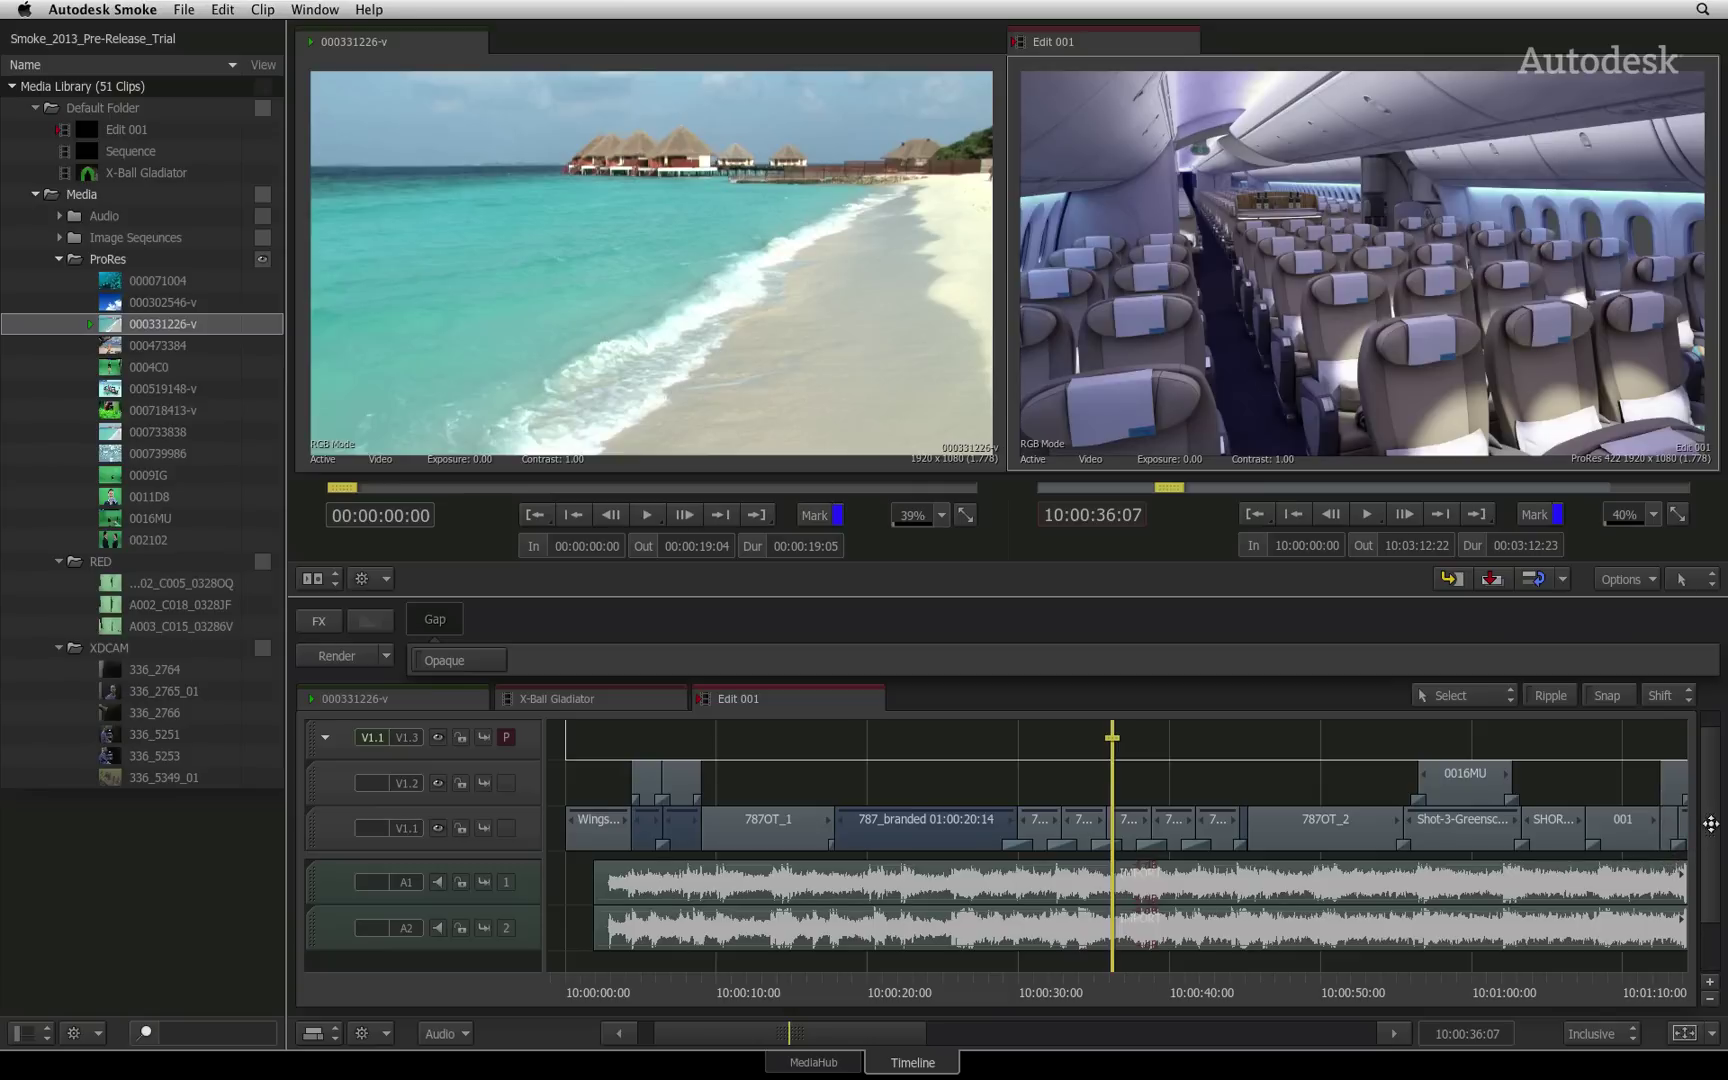
Scroll the tracks vertically to bring the top video track into view.
left_click_drag(1711, 823, 1722, 875)
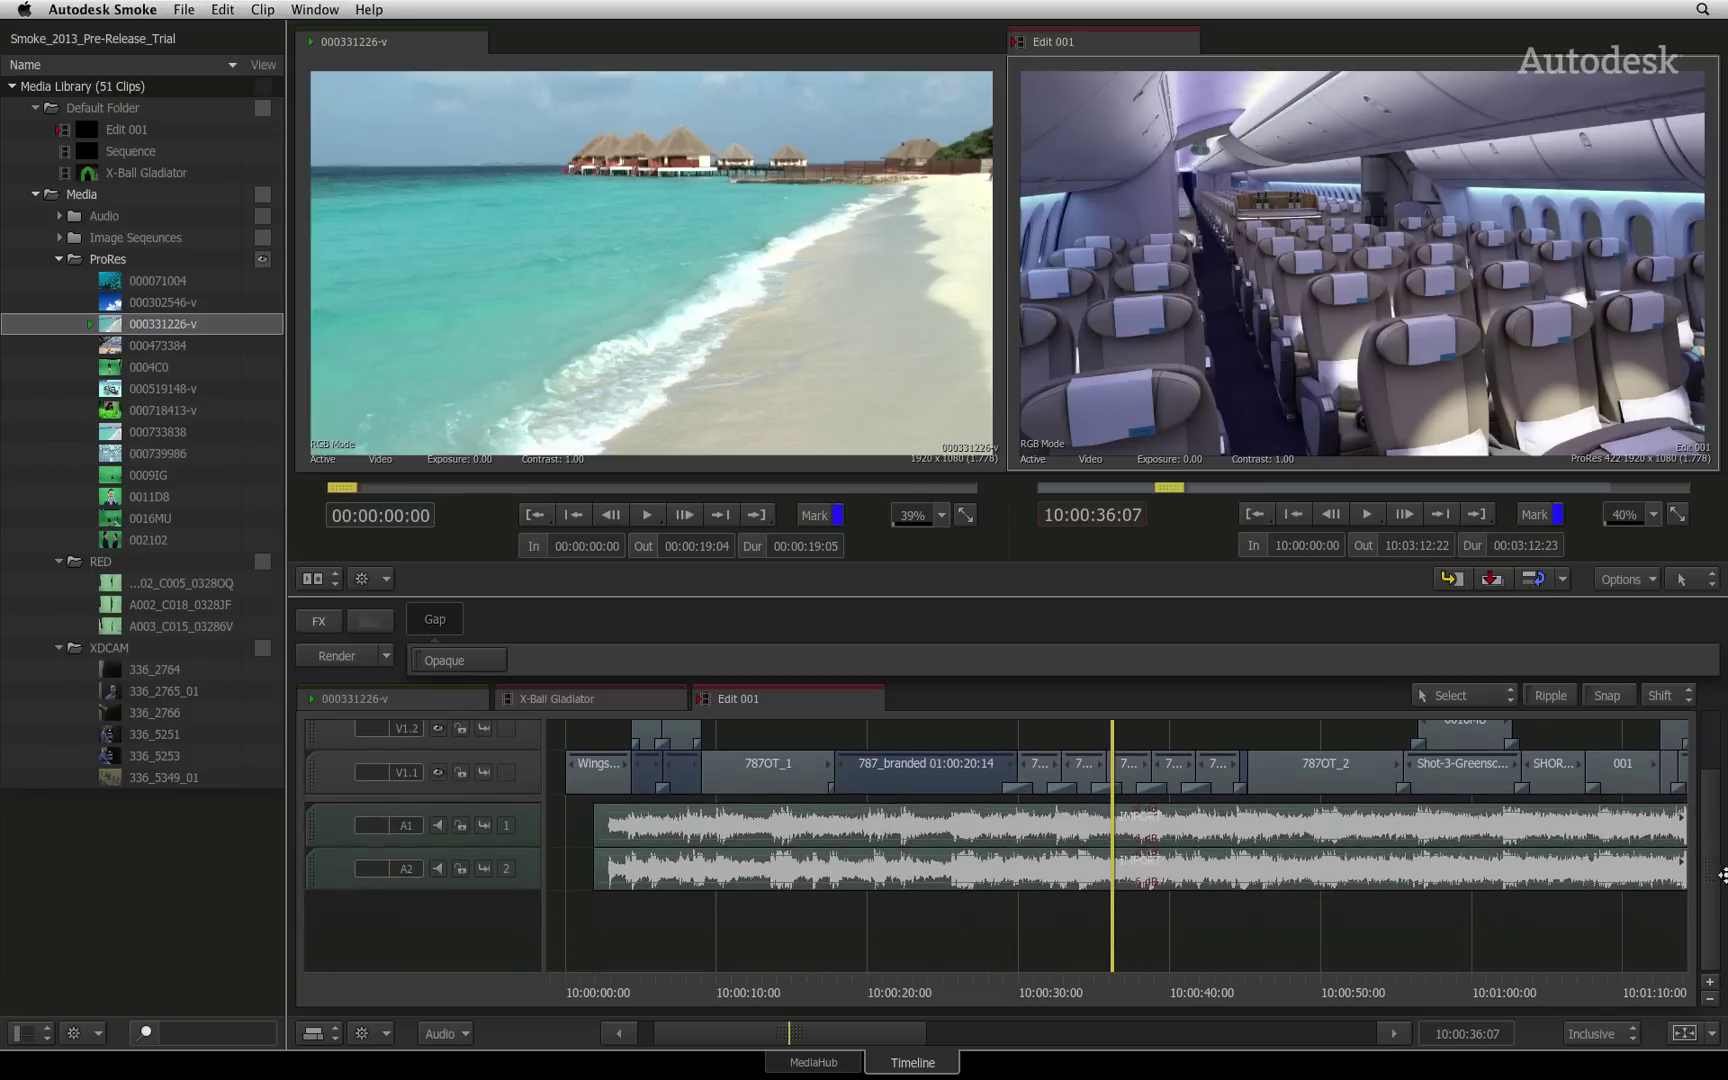
left_click_drag(1722, 875, 1718, 815)
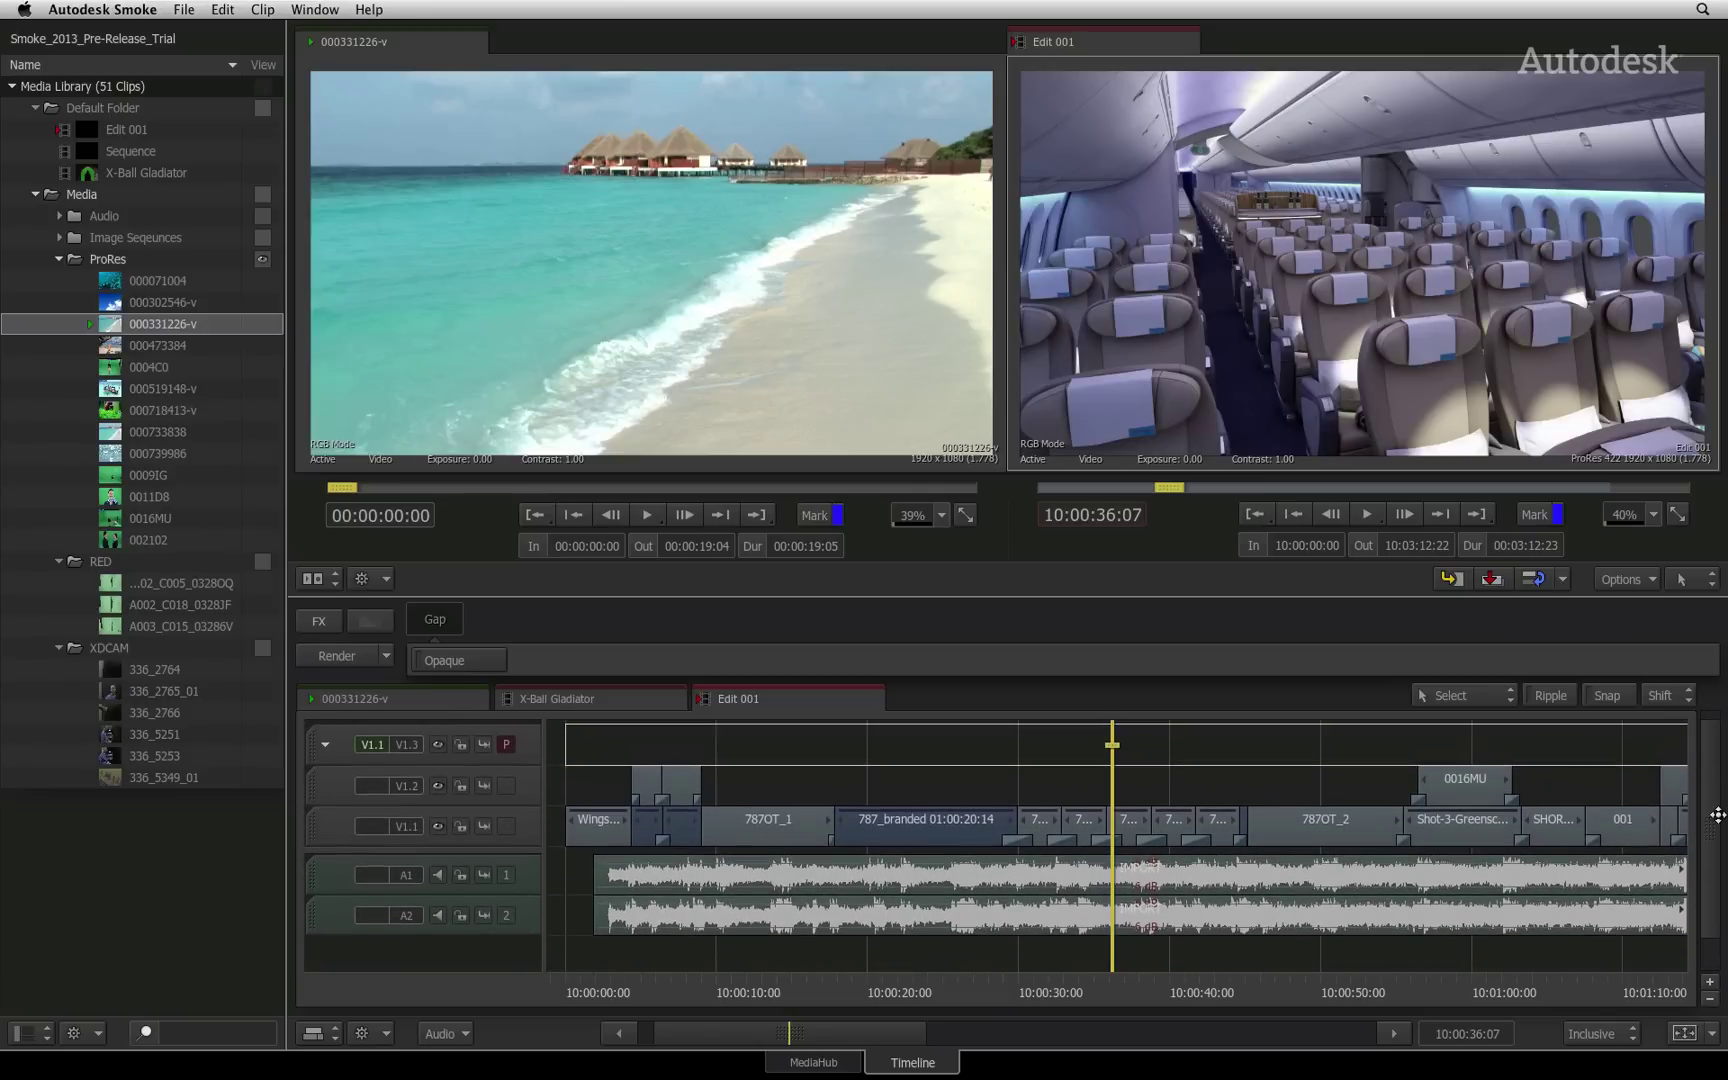
scroll(1351, 825, "up", 1)
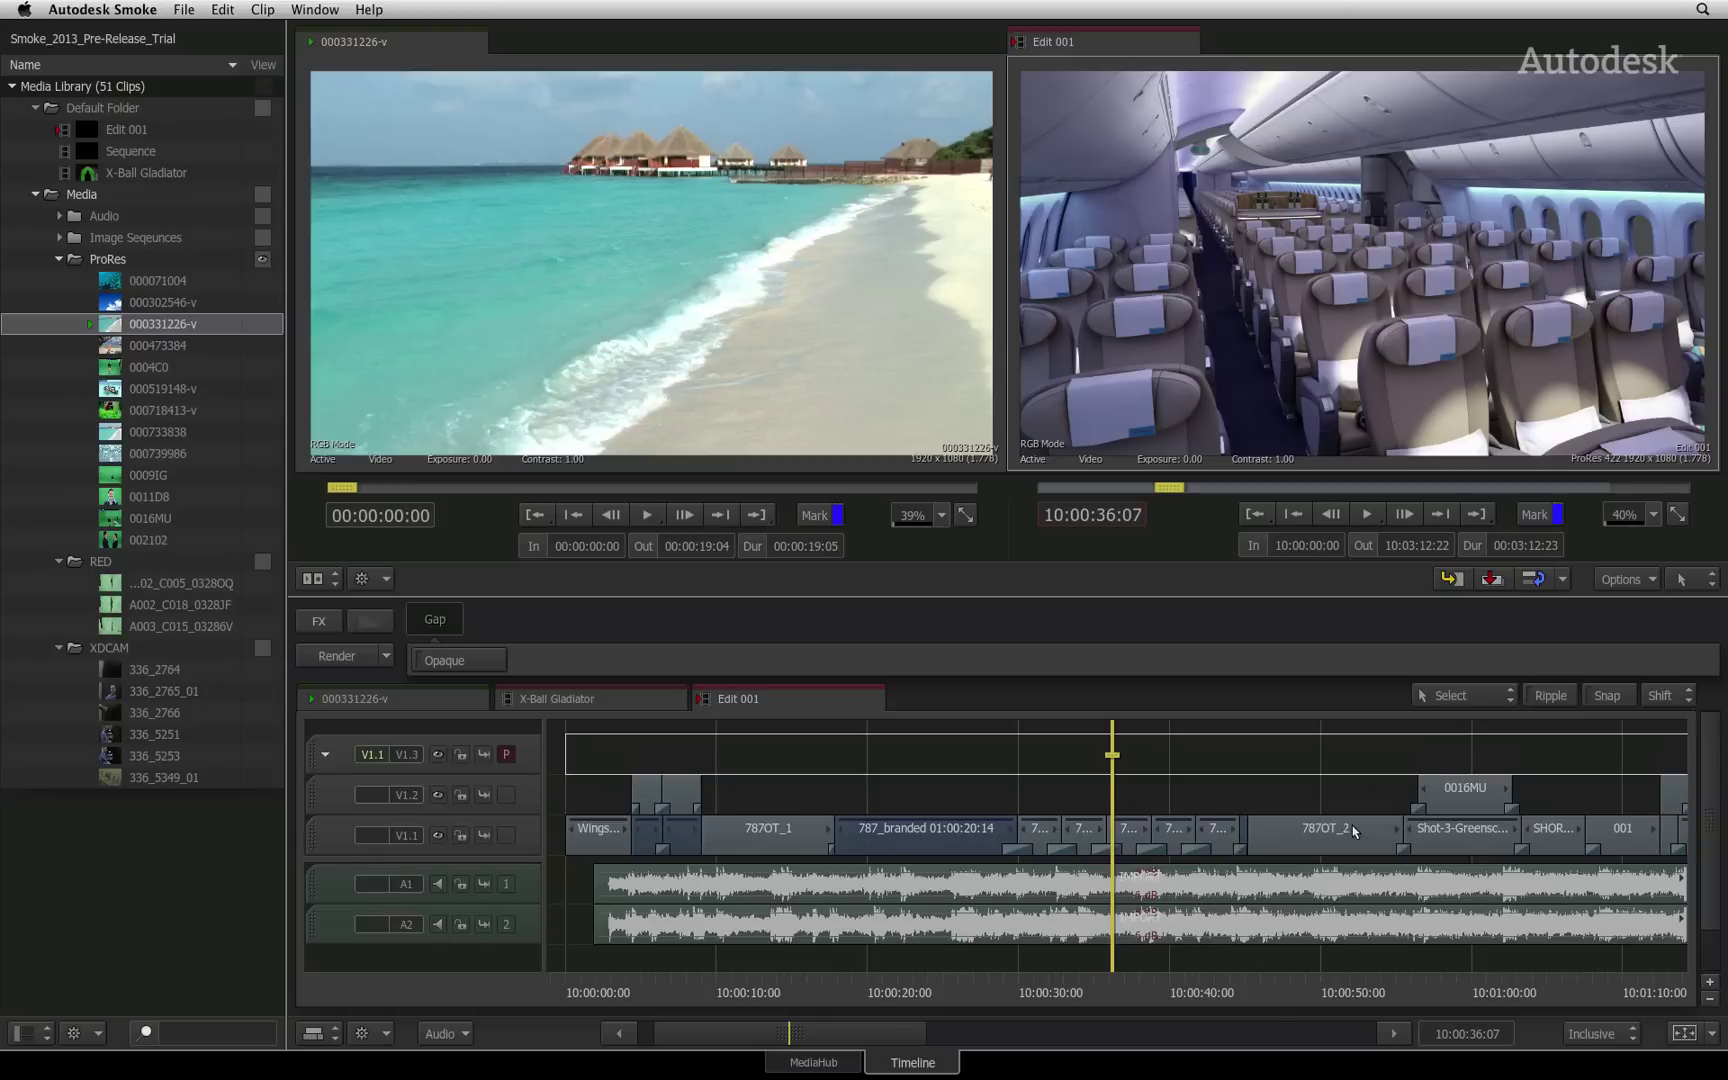
scroll(1351, 825, "down", 3)
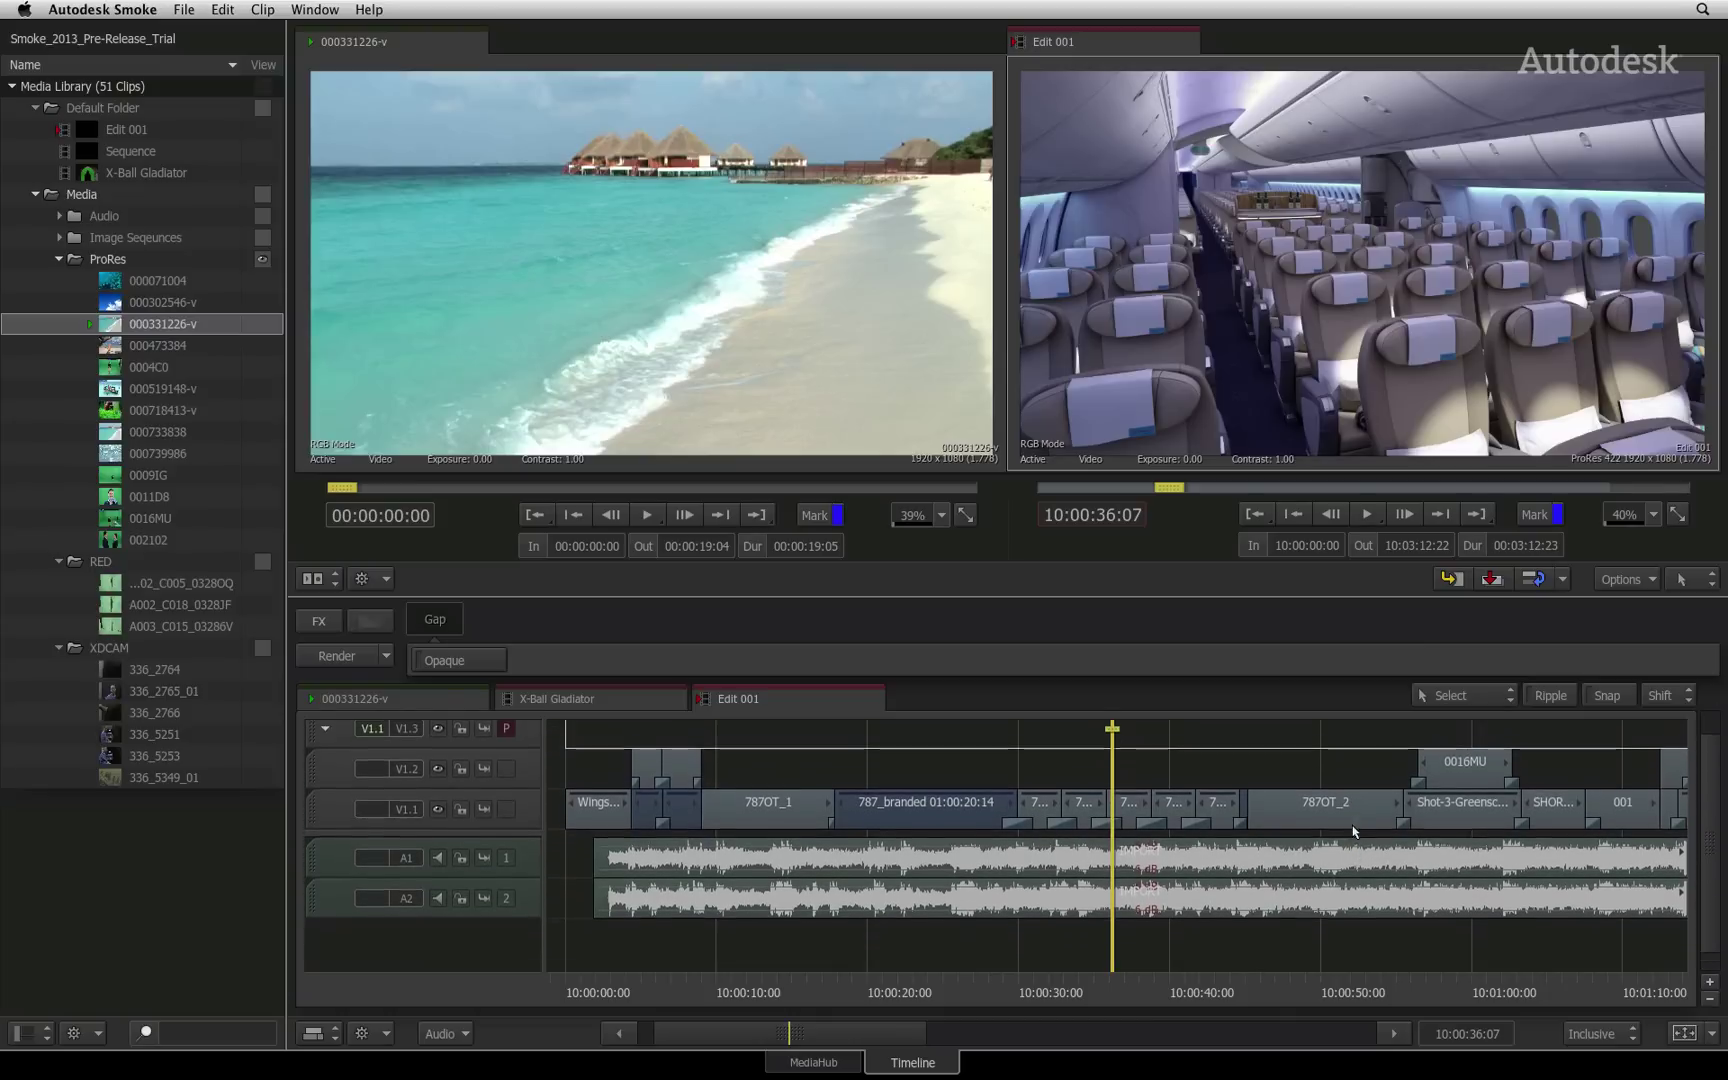
scroll(1353, 831, "up", 2)
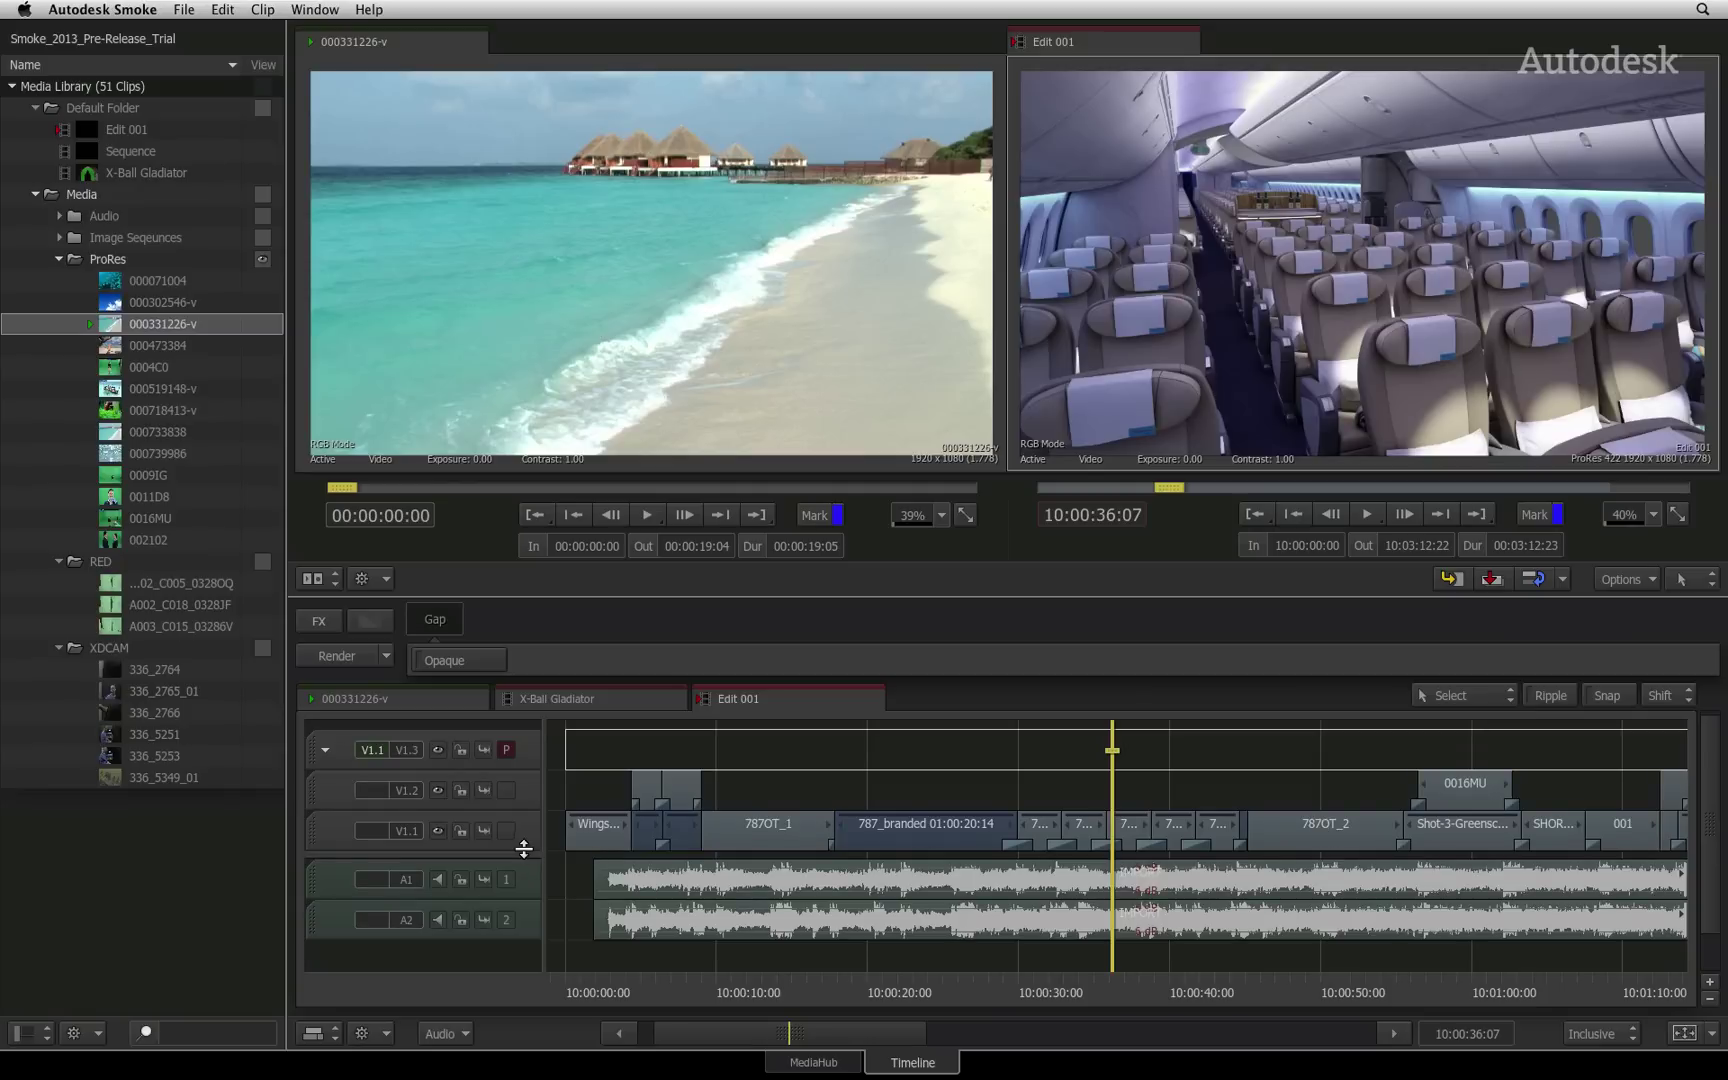
Drag V1.1's header border down to enlarge the track, then scroll to the audio tracks.
left_click_drag(524, 848, 521, 902)
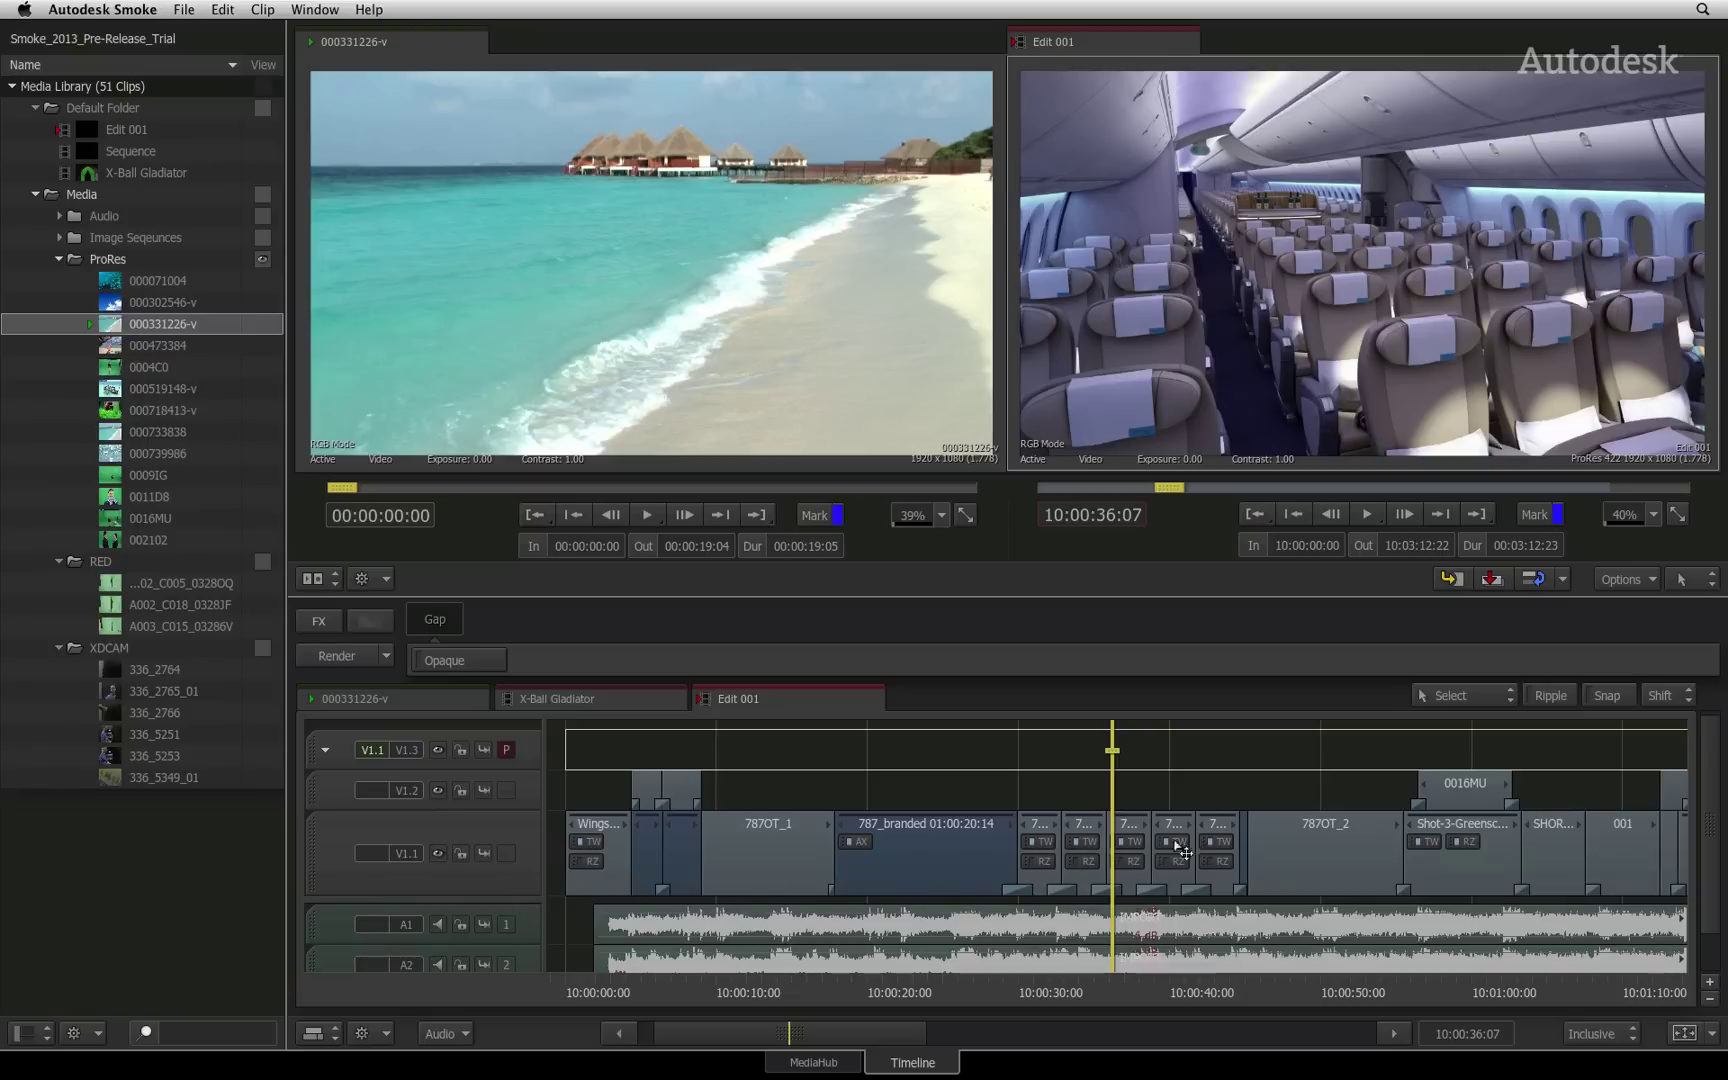
scroll(1080, 866, "down", 1)
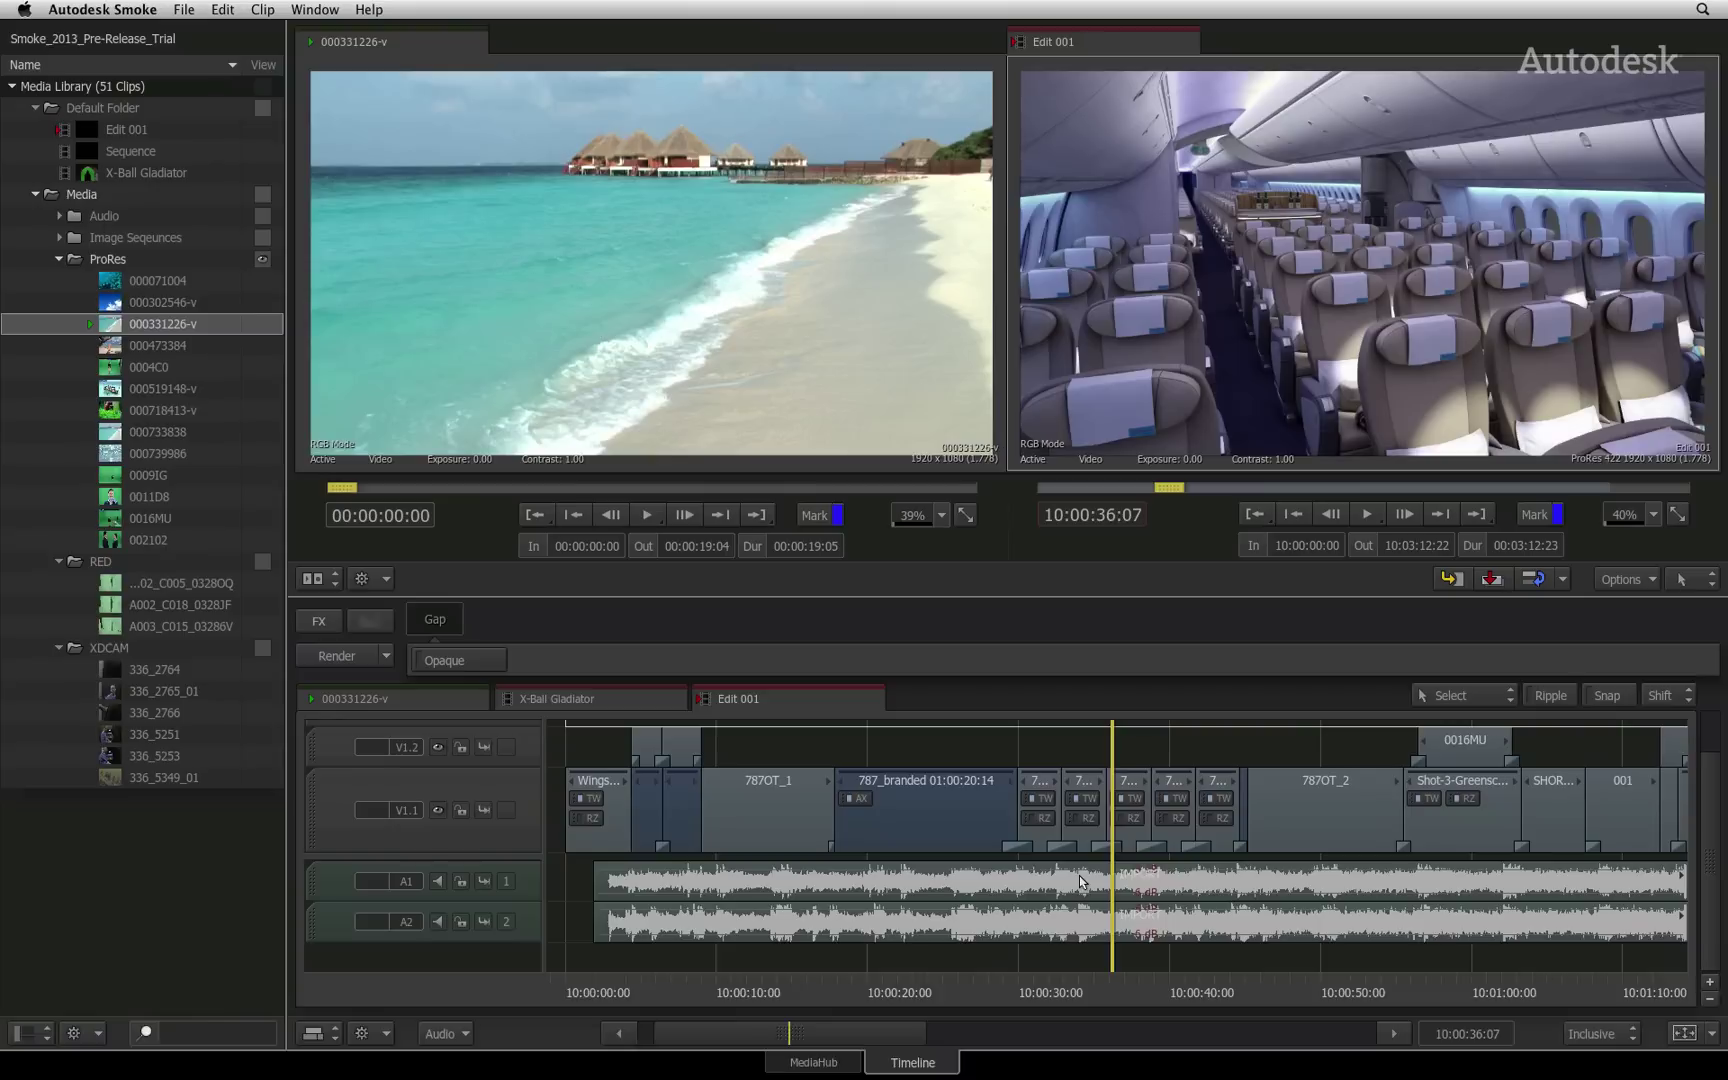
left_click(766, 820)
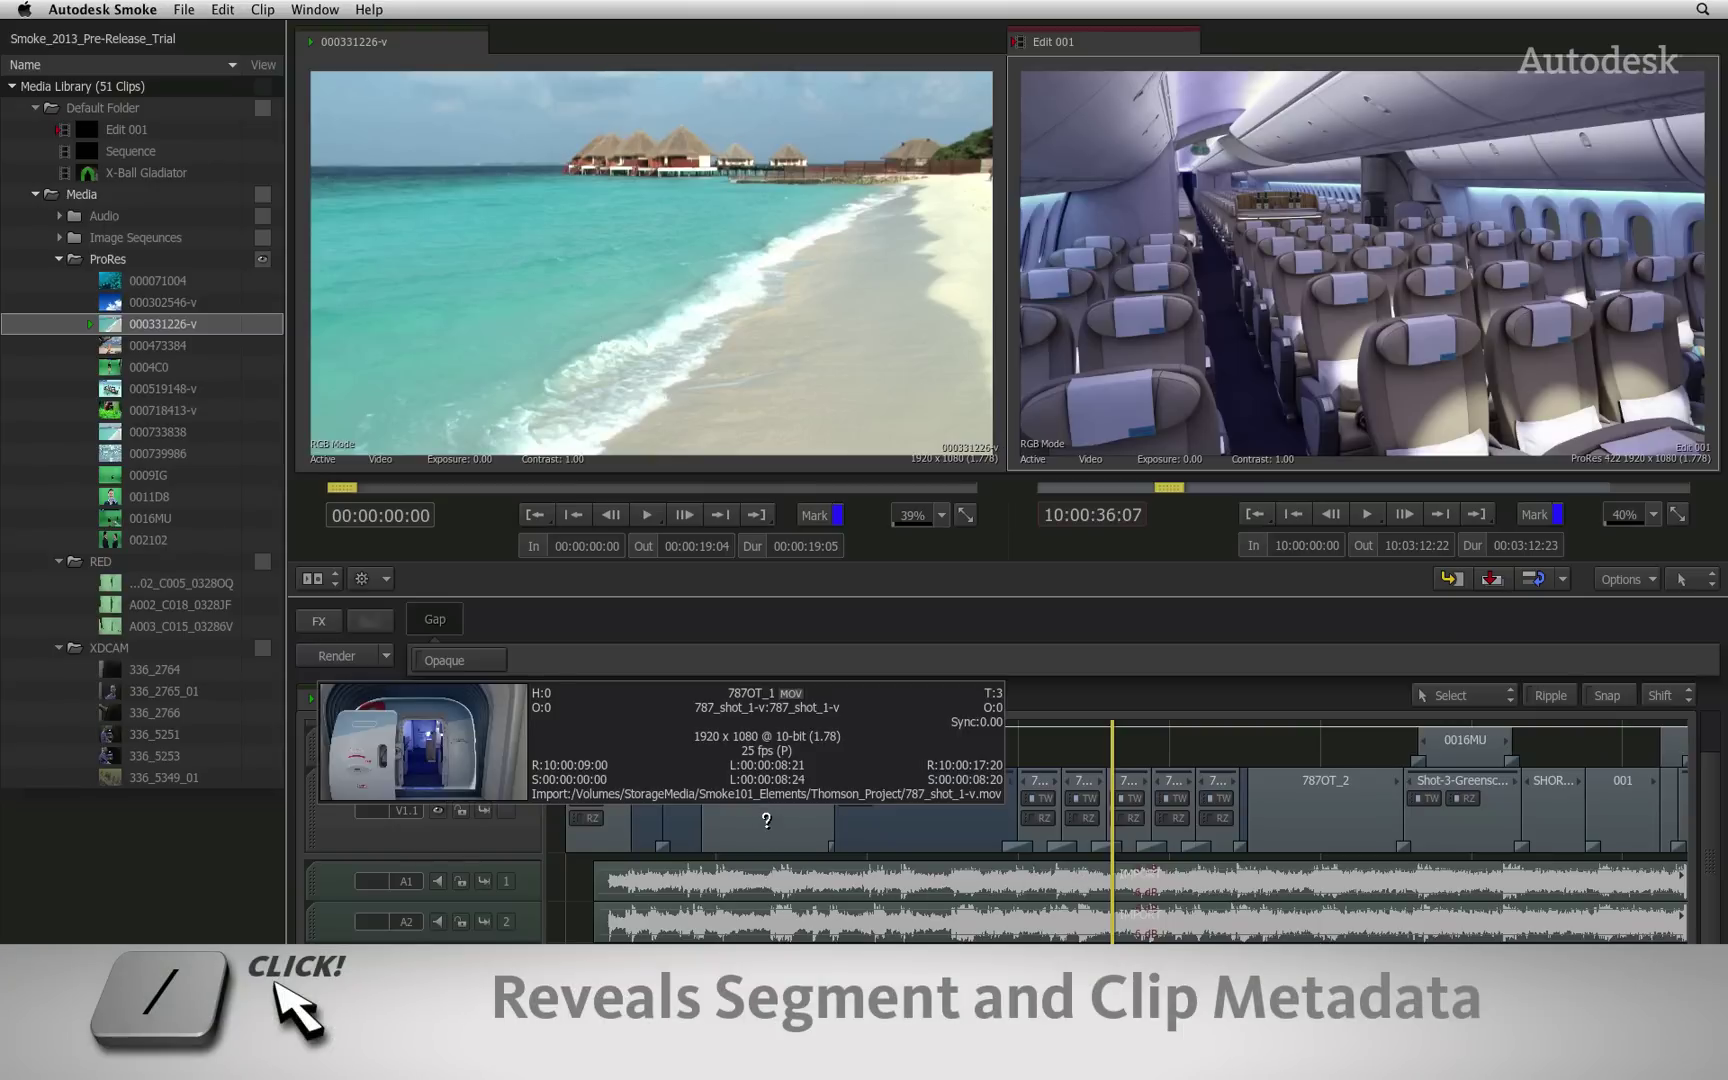
left_click_drag(766, 820, 1319, 809)
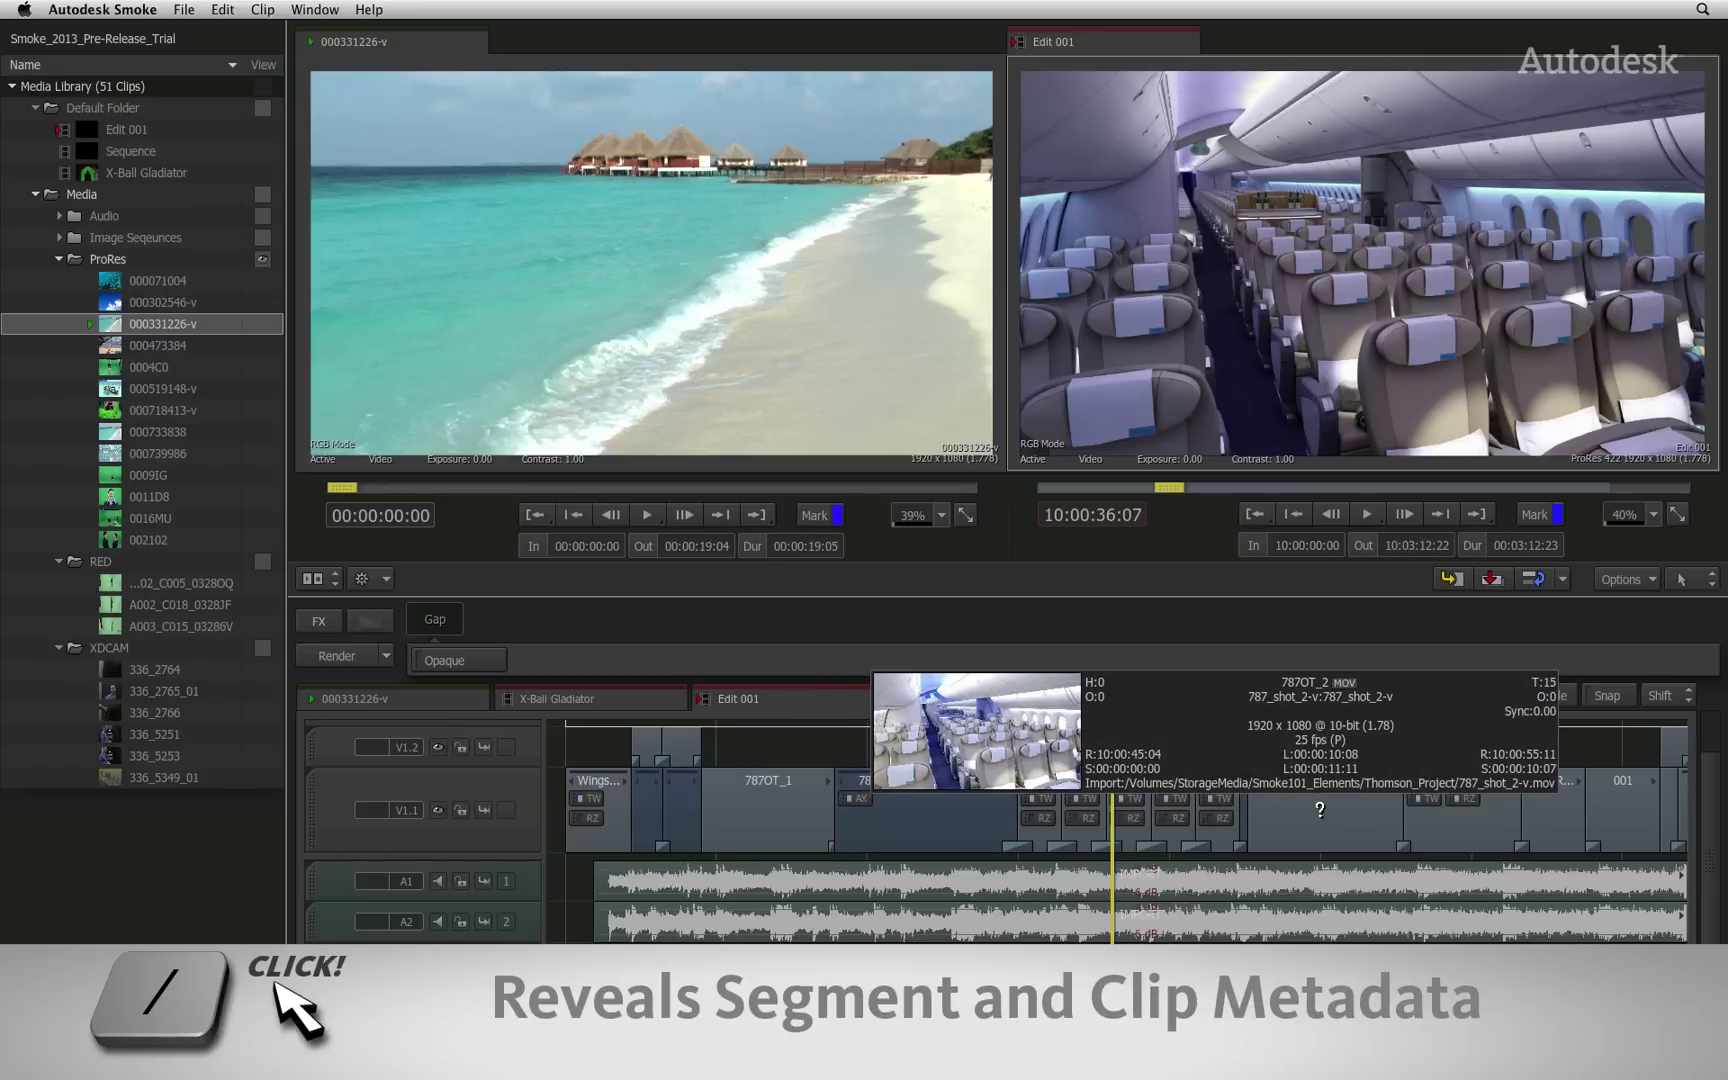
left_click_drag(1319, 809, 1319, 809)
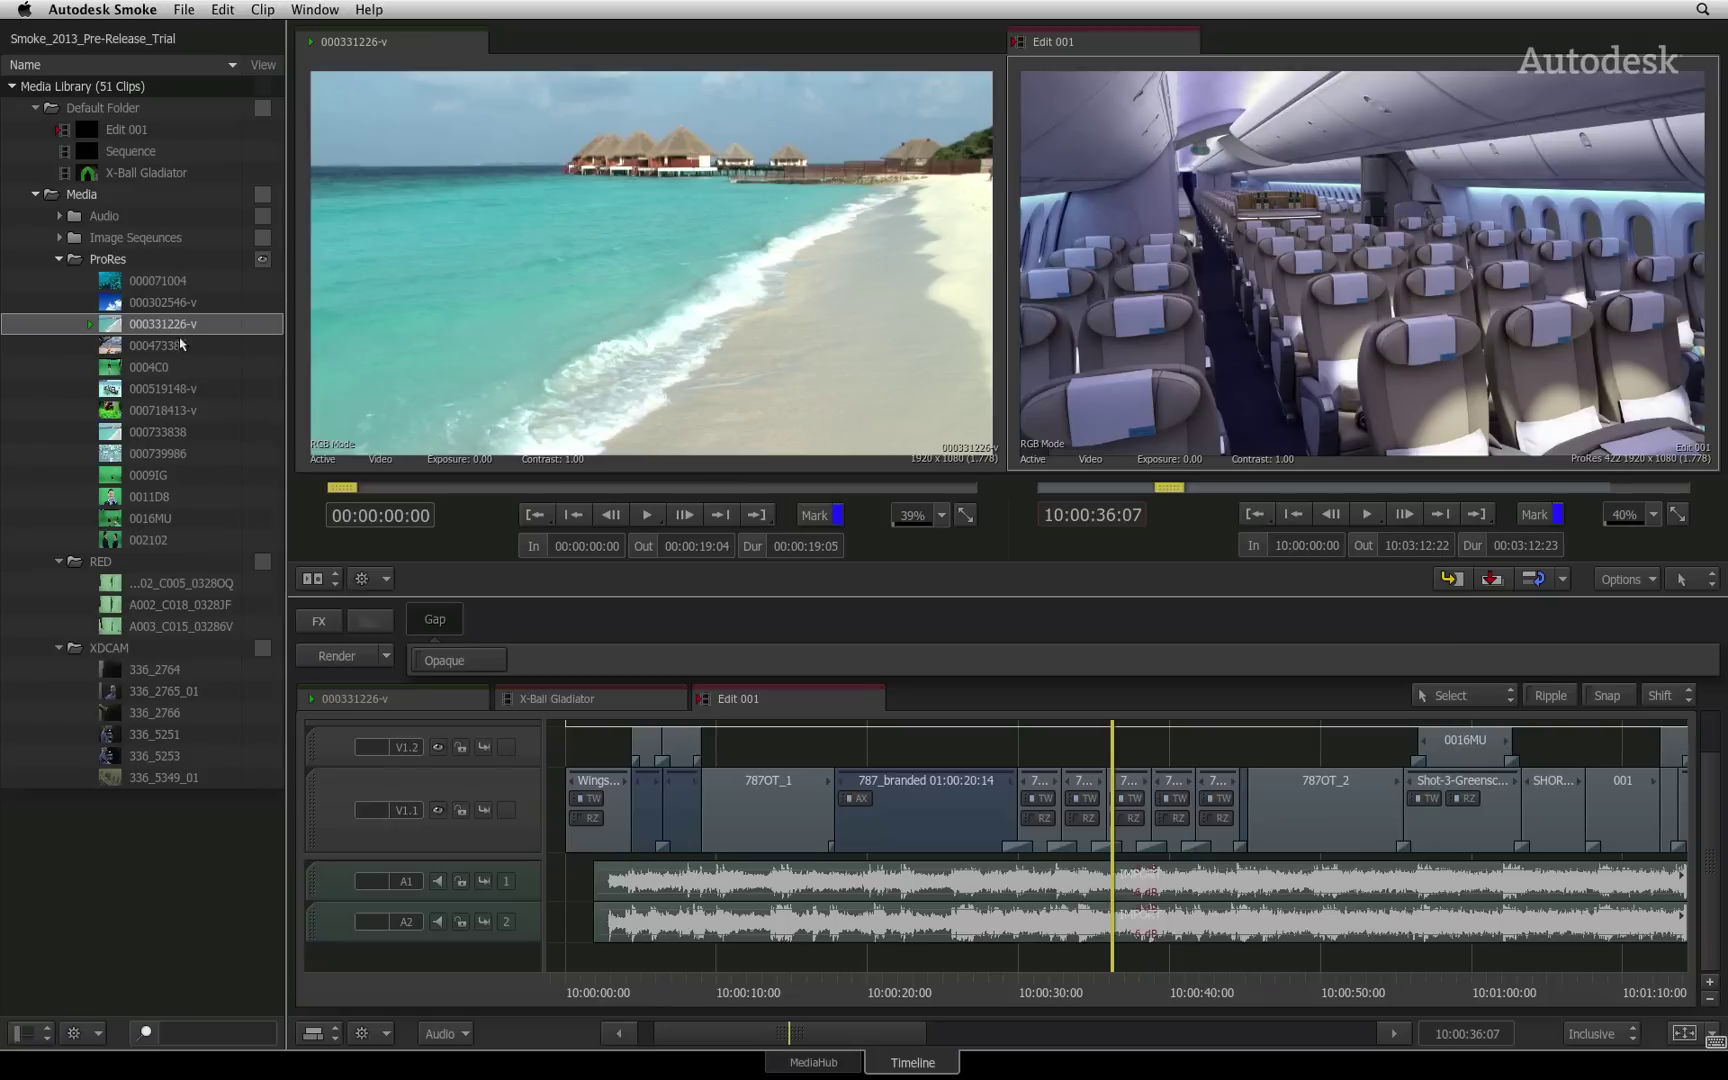
left_click_drag(156, 348, 151, 399)
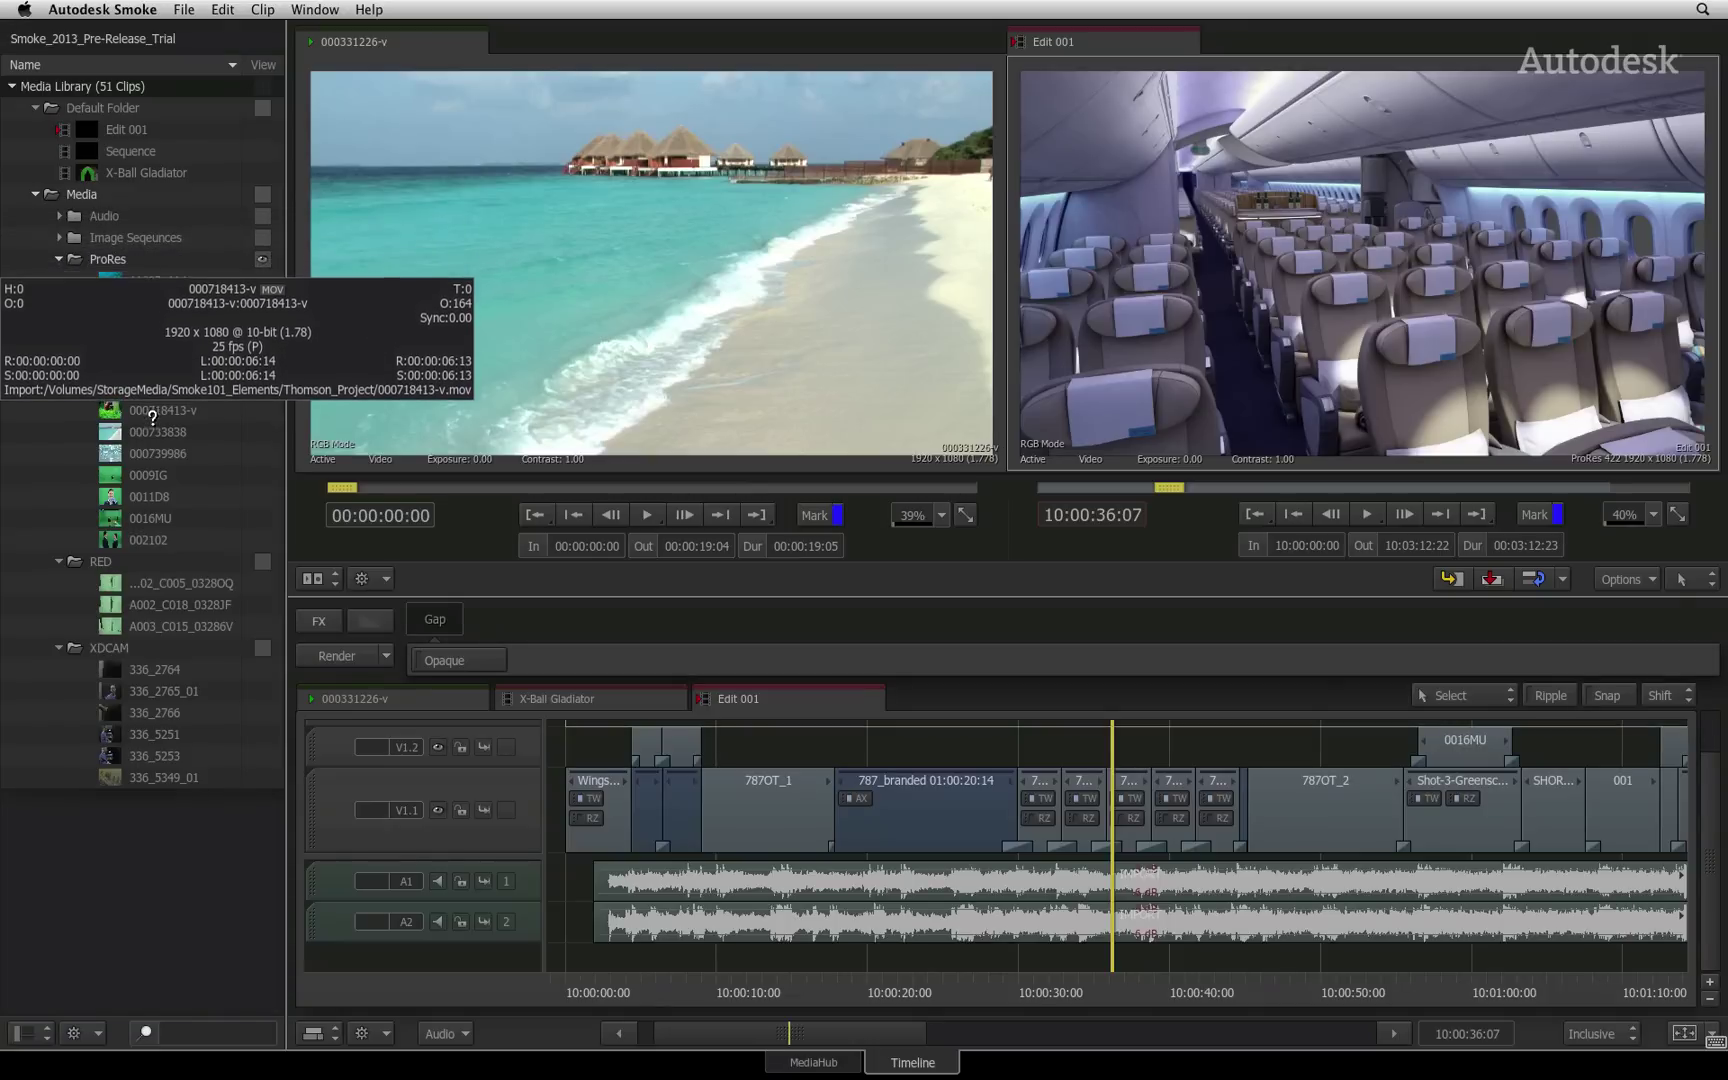
left_click_drag(151, 399, 159, 497)
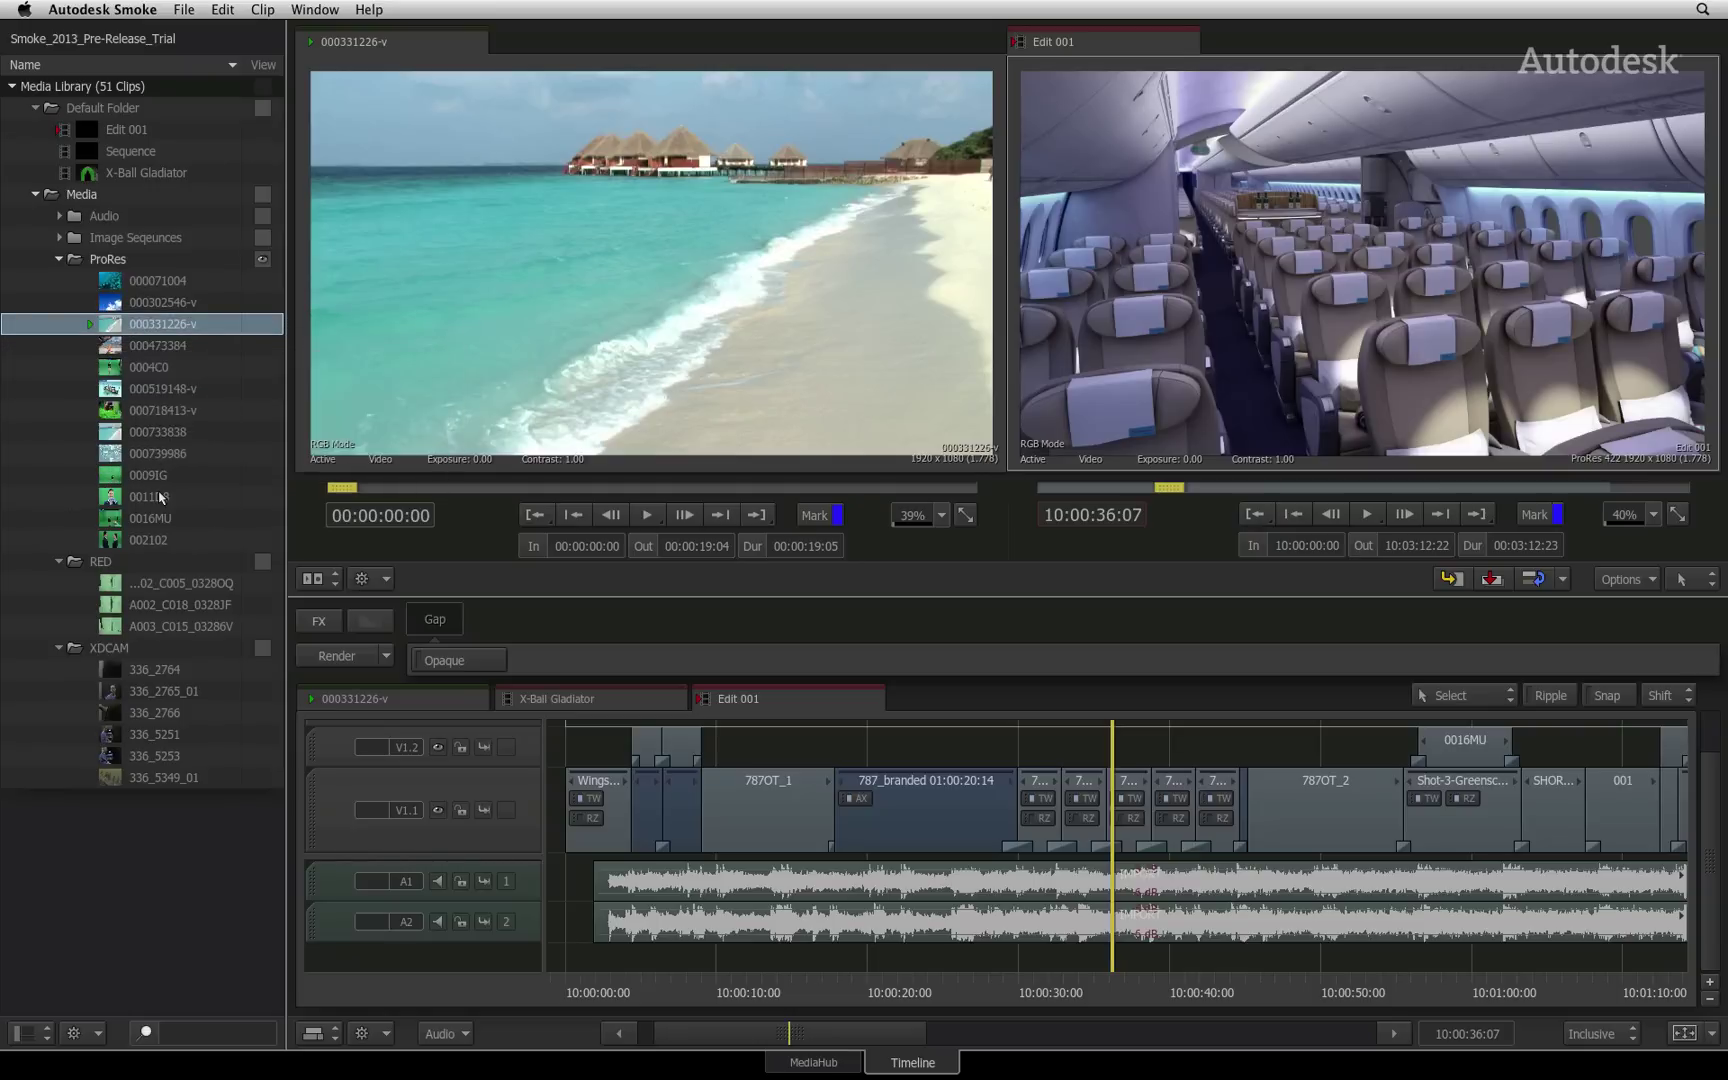